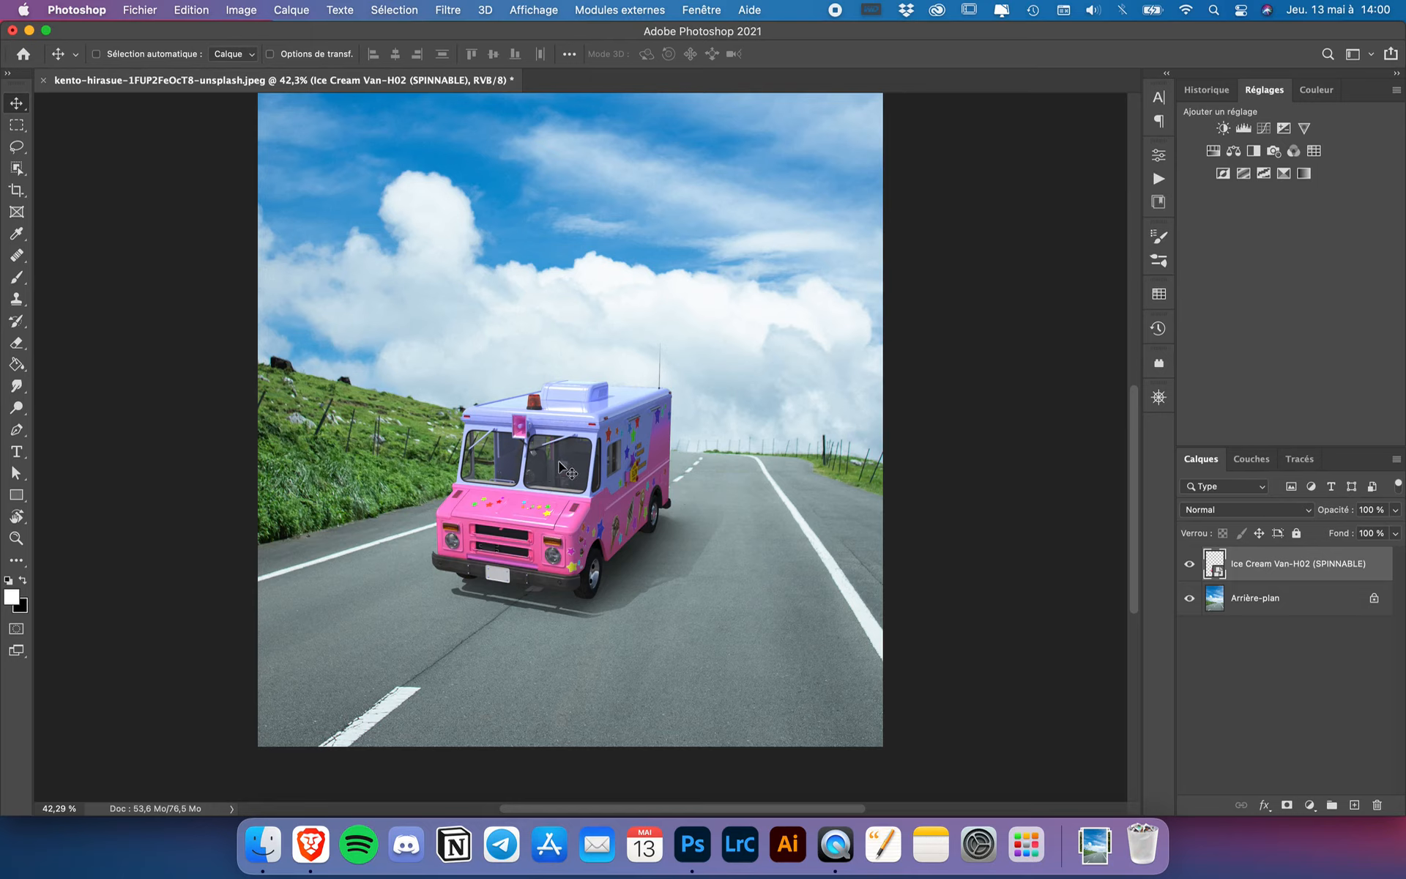
Step: Switch to the Brave browser and look through the PixelSquid home page, from its 3D object introduction to its category list
{"action": "left_click", "coordinate": [311, 844]}
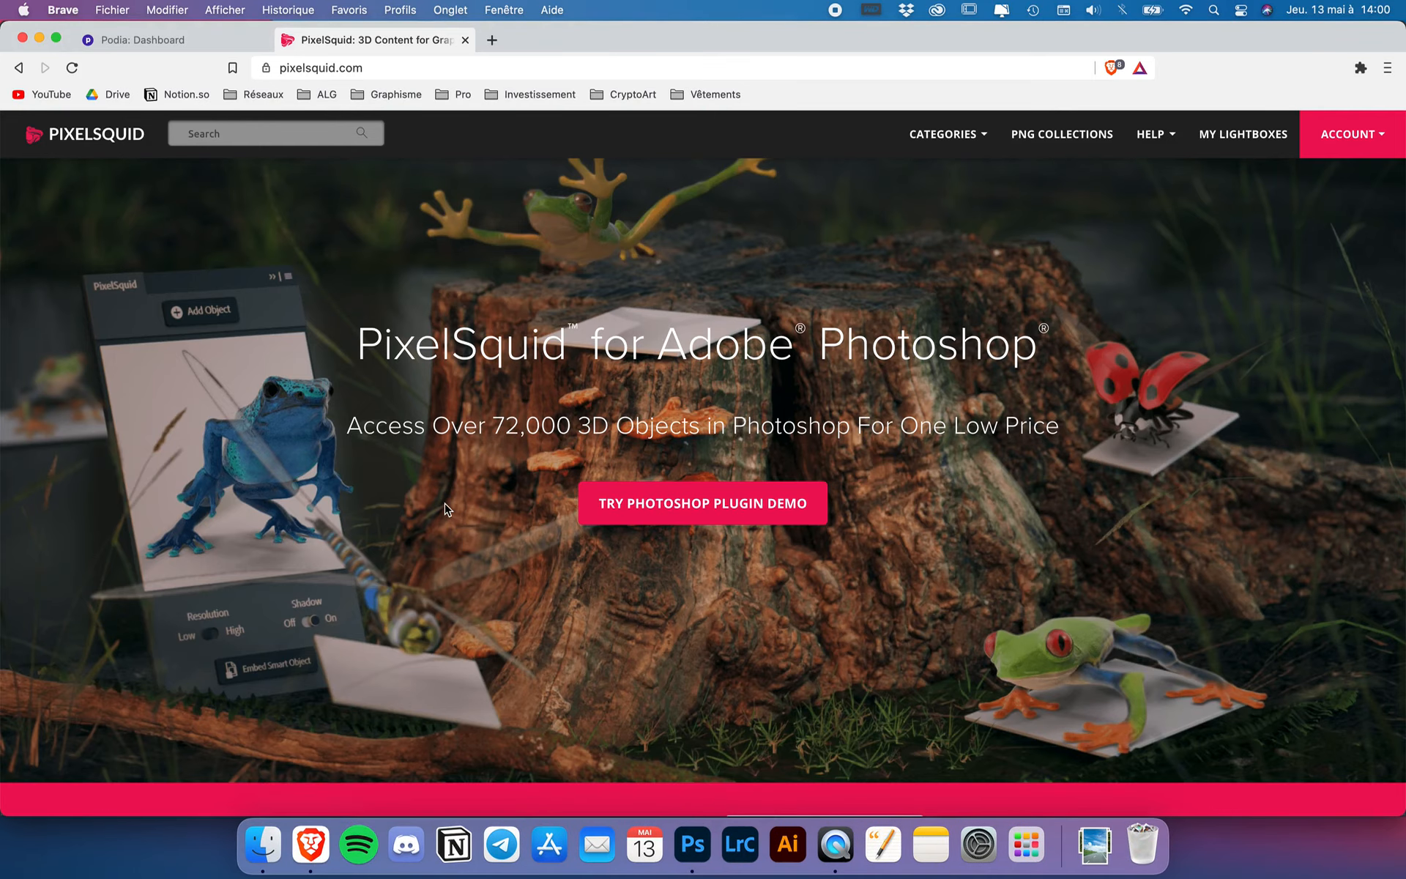
{"action": "scroll", "coordinate": [446, 509], "scroll_direction": "down", "scroll_amount": 15}
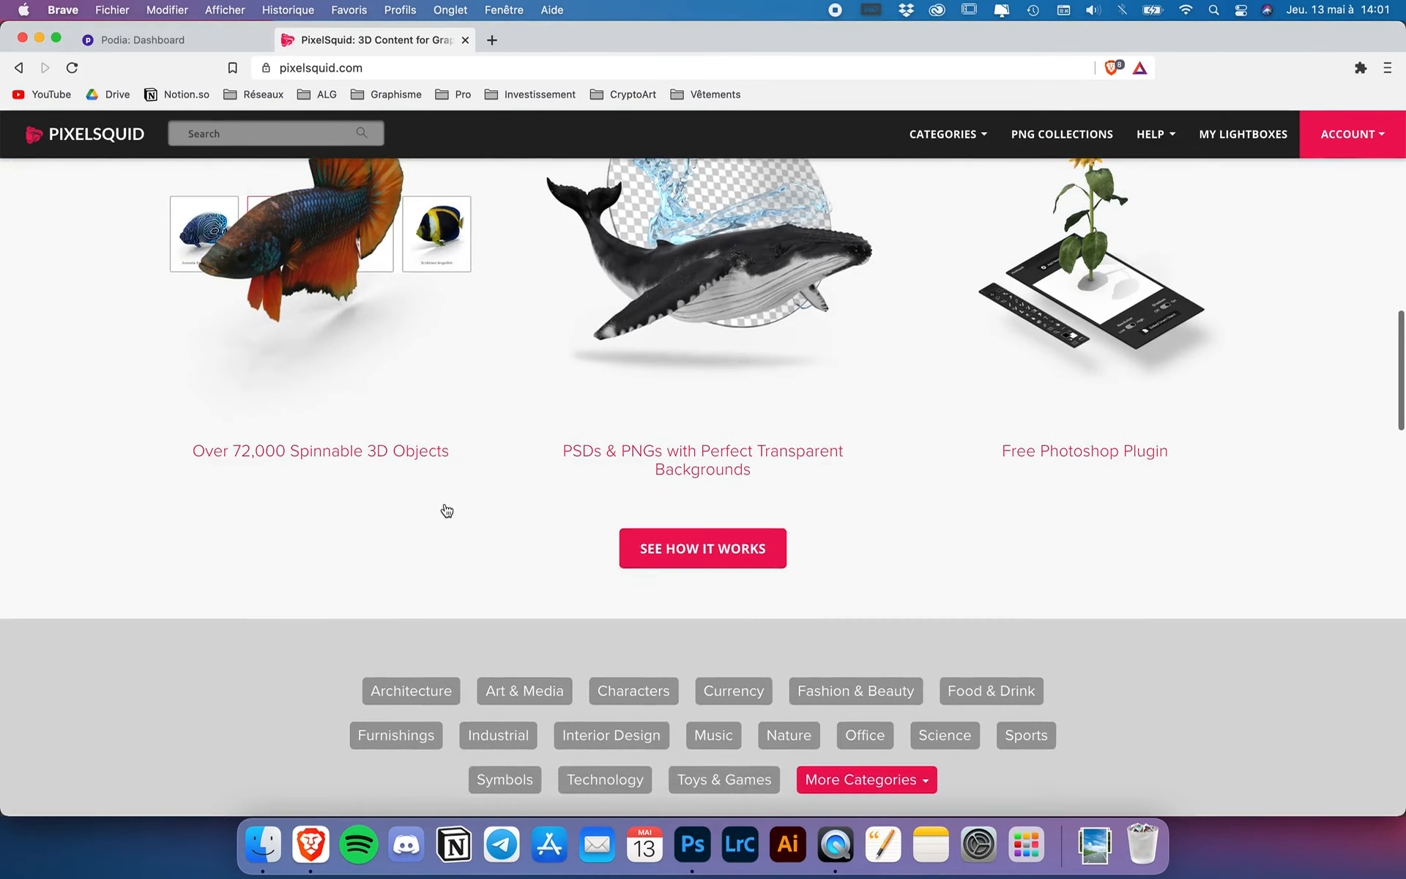
{"action": "scroll", "coordinate": [447, 511], "scroll_direction": "up", "scroll_amount": 10}
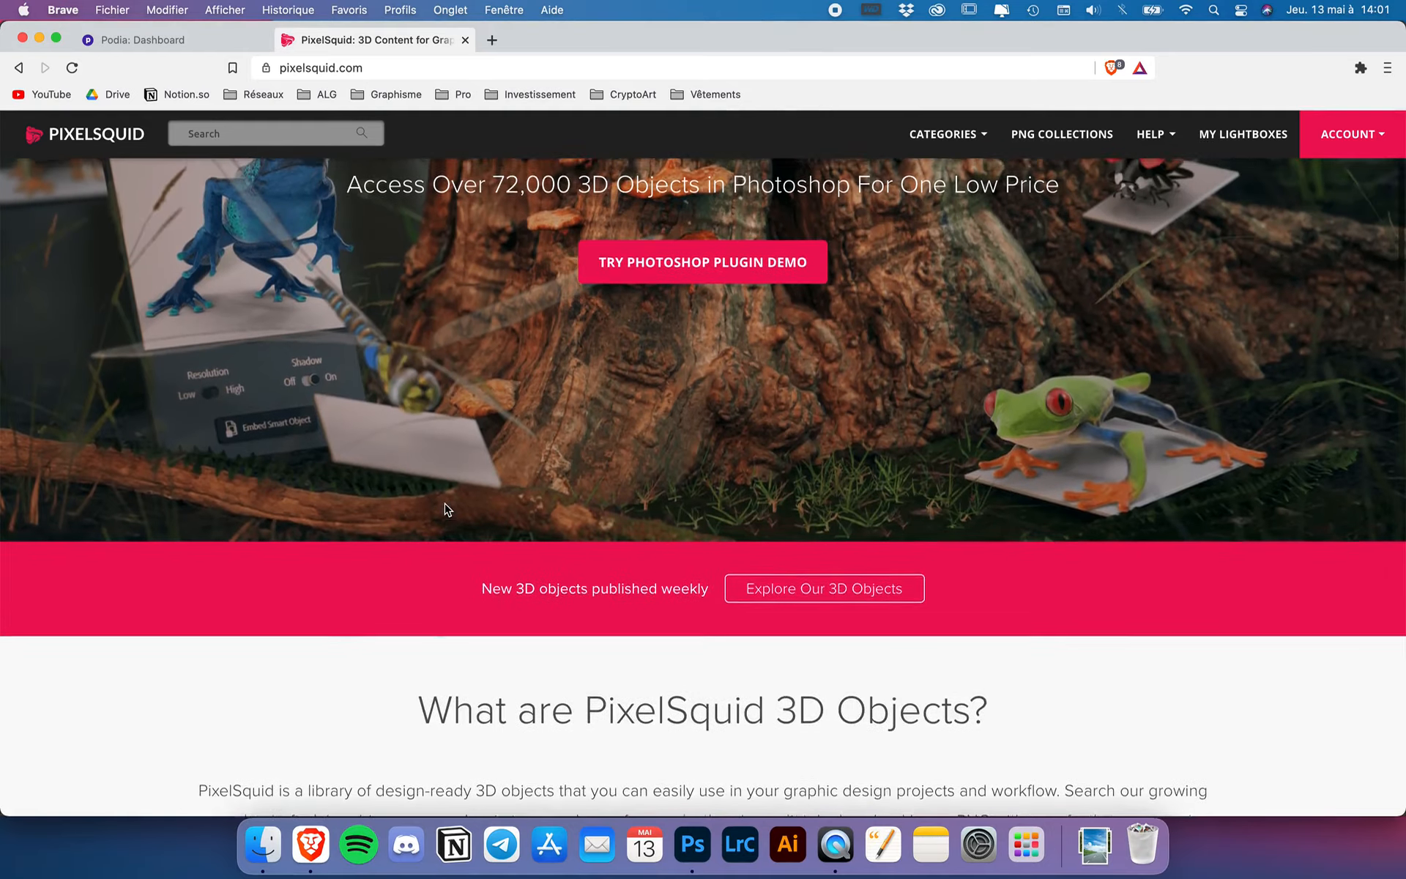
{"action": "scroll", "coordinate": [449, 509], "scroll_direction": "up", "scroll_amount": 4}
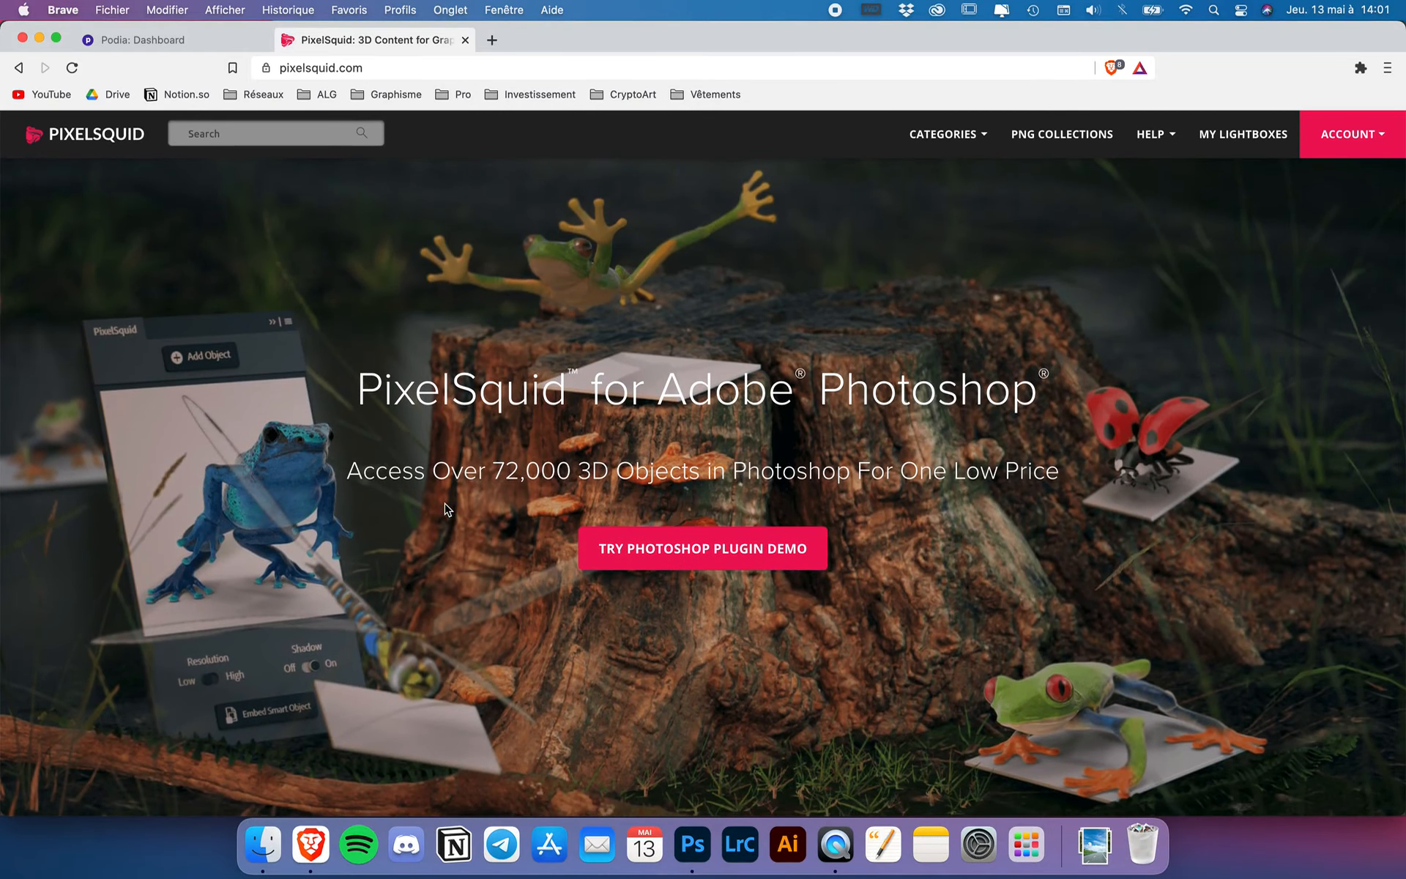
{"action": "scroll", "coordinate": [445, 509], "scroll_direction": "down", "scroll_amount": 10}
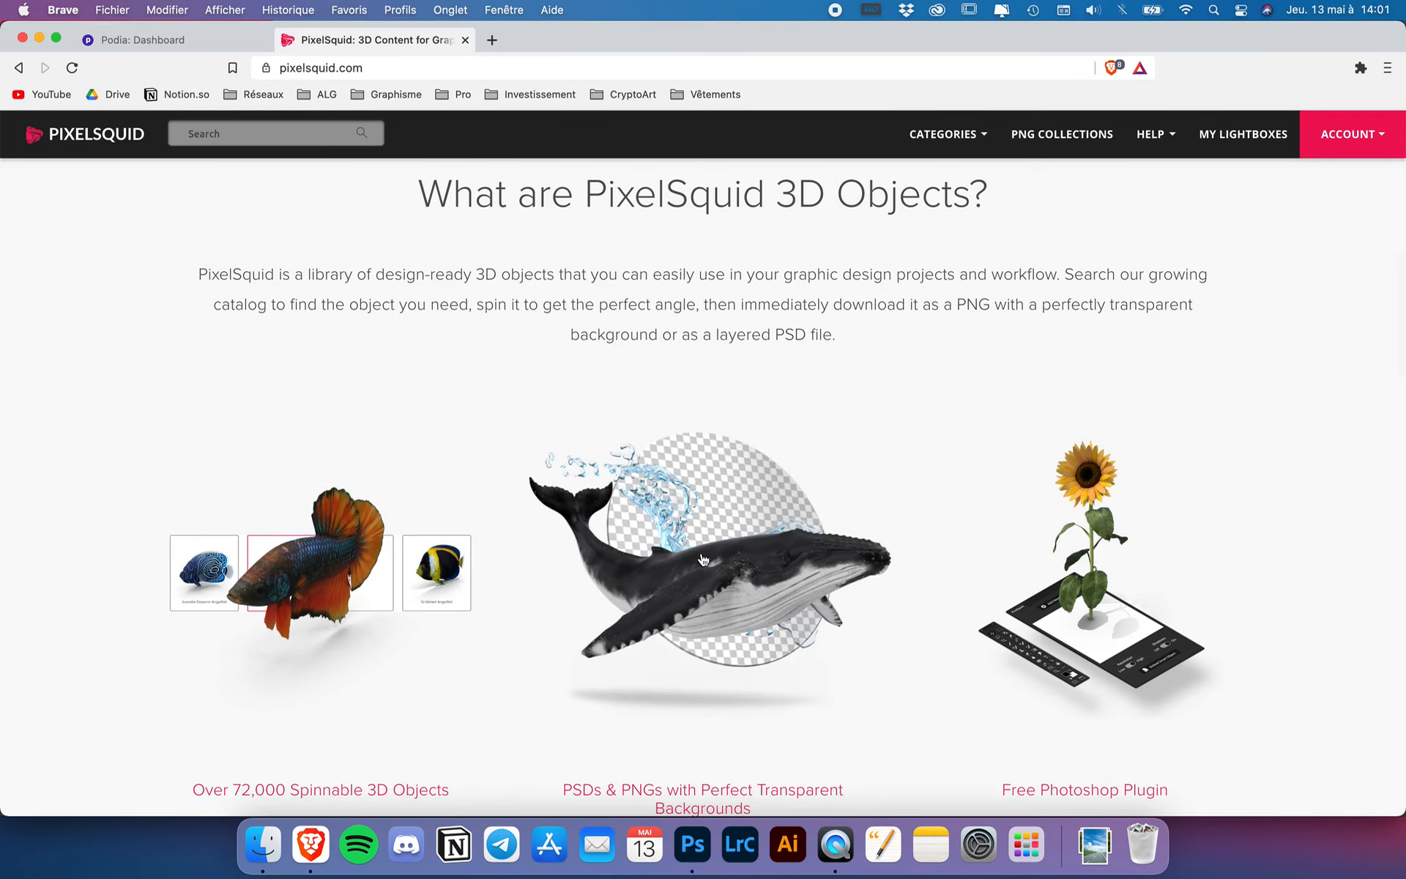
{"action": "scroll", "coordinate": [699, 512], "scroll_direction": "down", "scroll_amount": 5}
{"action": "scroll", "coordinate": [702, 553], "scroll_direction": "down", "scroll_amount": 3}
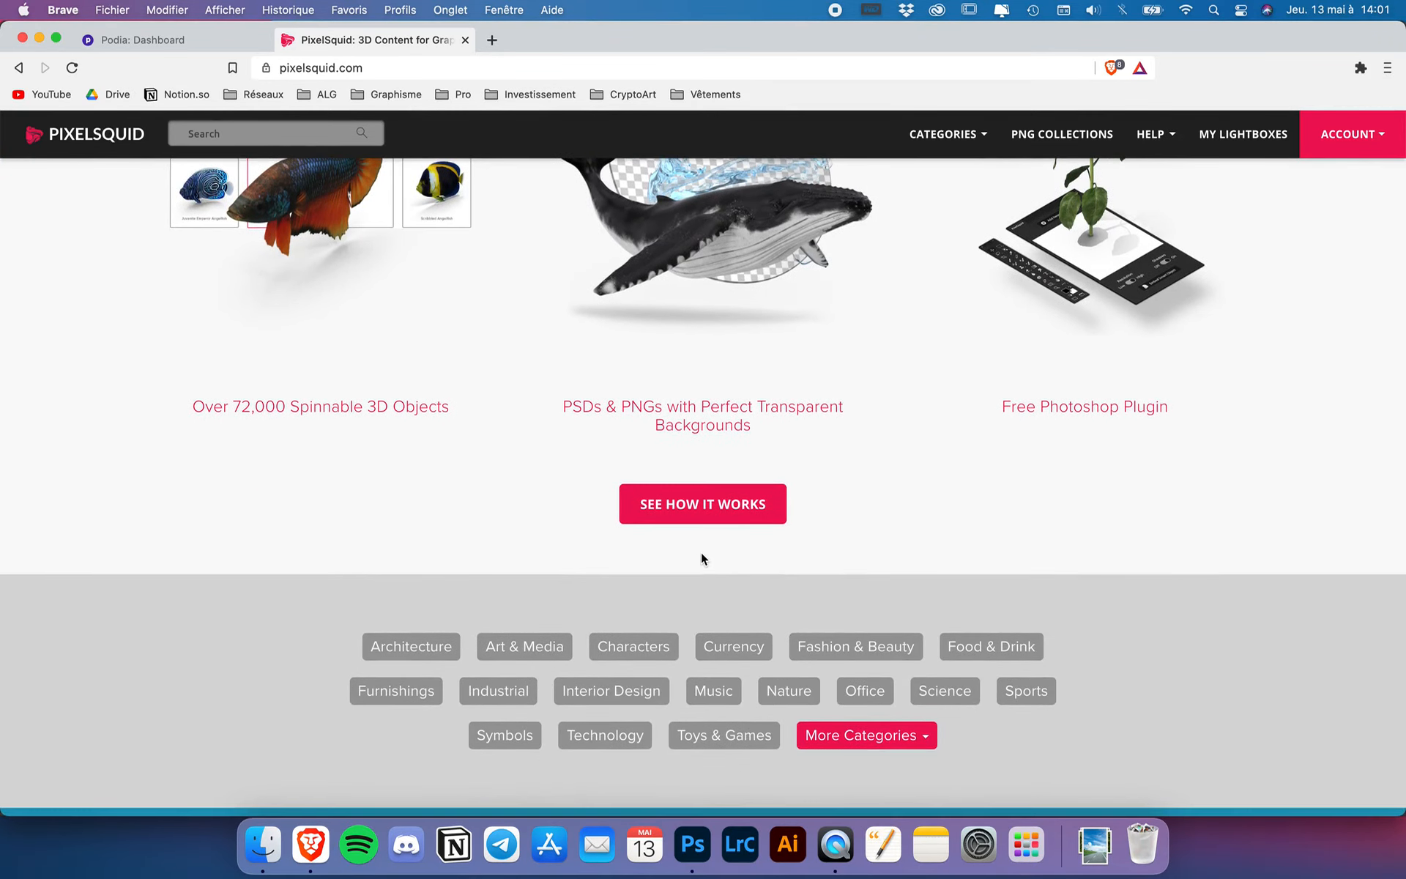
{"action": "scroll", "coordinate": [701, 559], "scroll_direction": "down", "scroll_amount": 6}
{"action": "scroll", "coordinate": [699, 549], "scroll_direction": "up", "scroll_amount": 20}
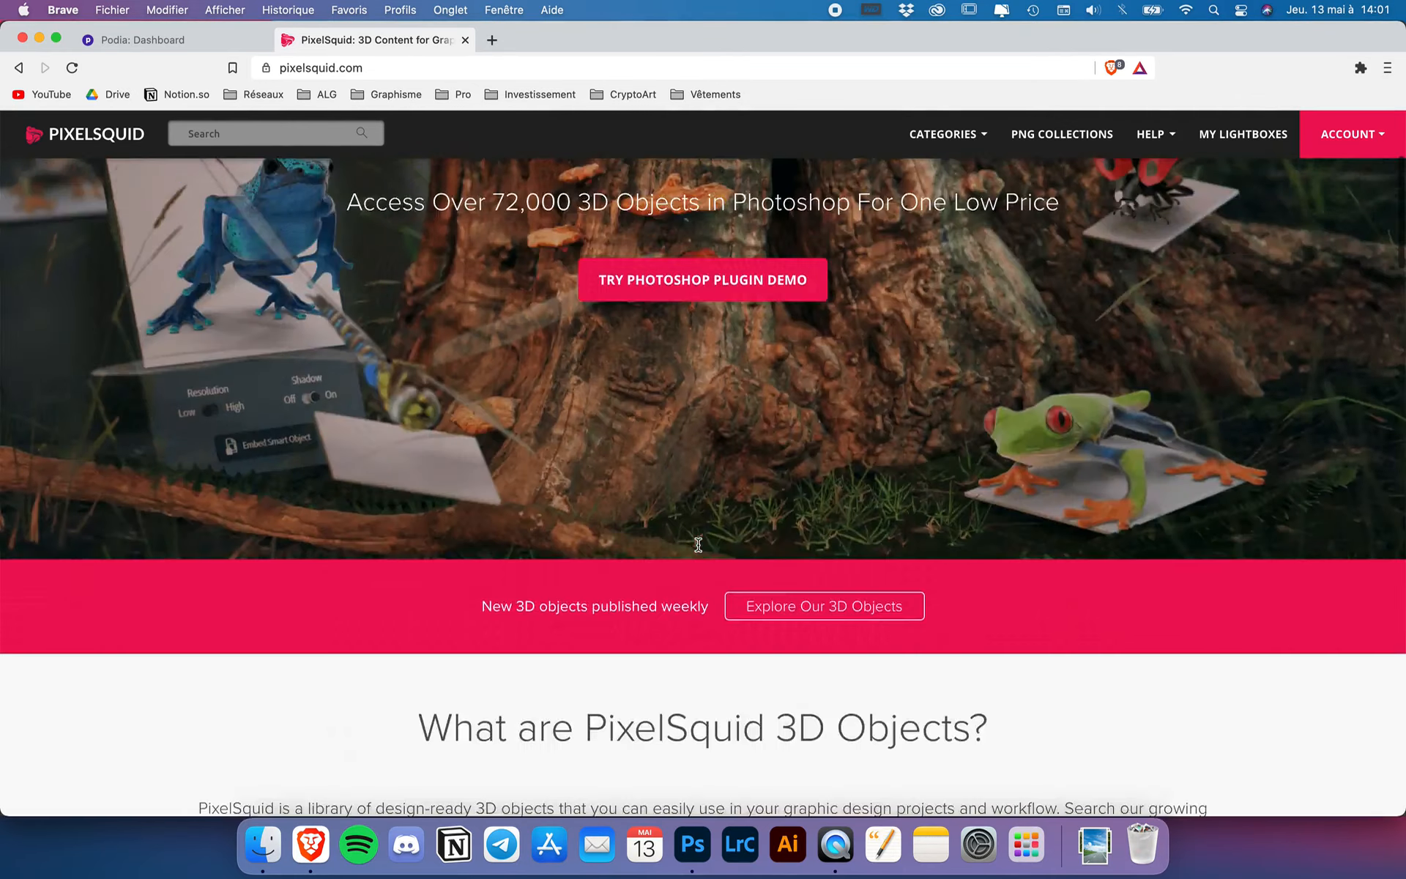
{"action": "scroll", "coordinate": [697, 544], "scroll_direction": "up", "scroll_amount": 4}
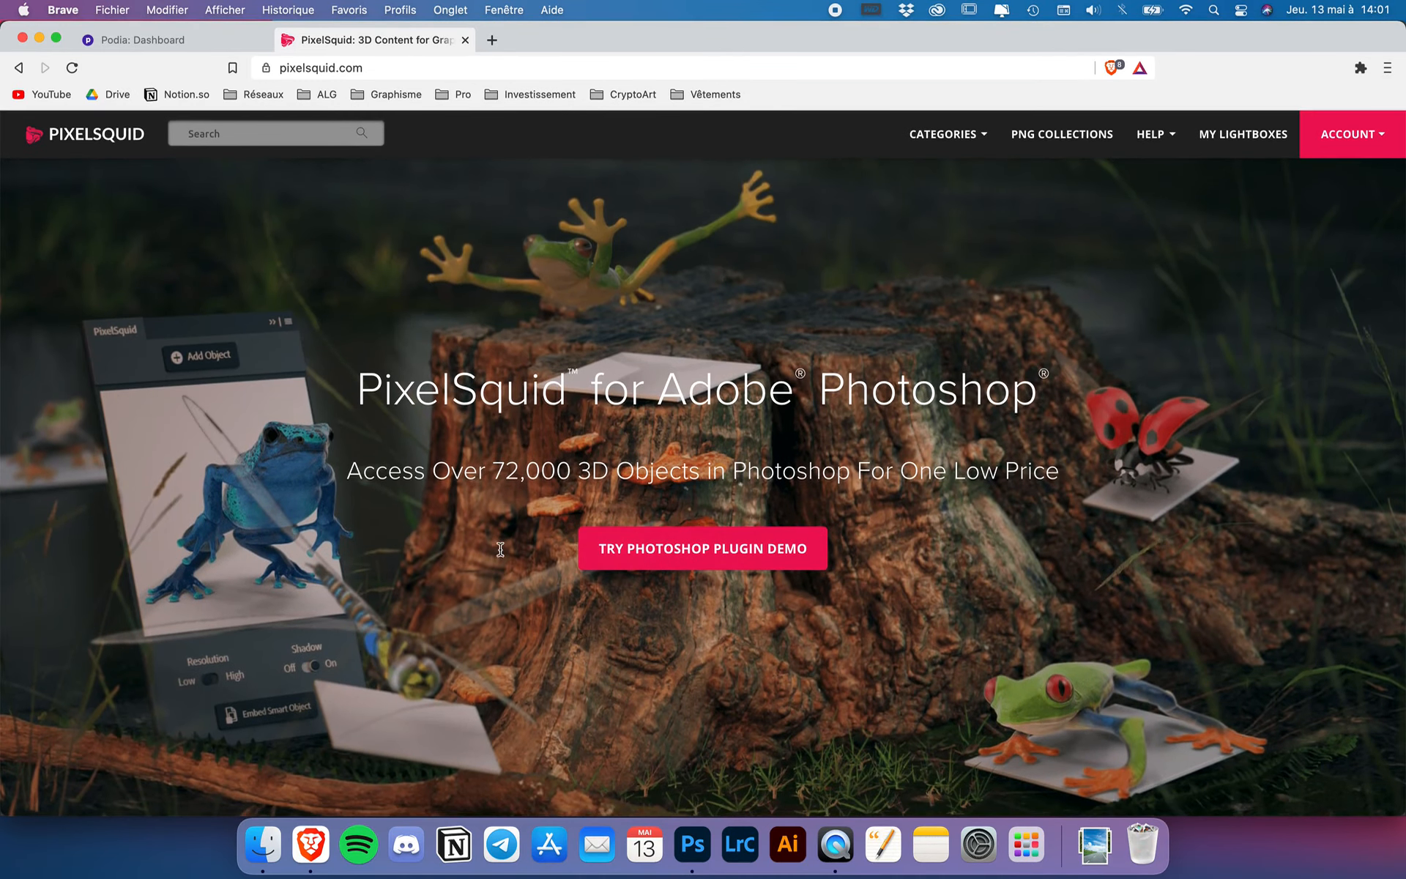
{"action": "left_click", "coordinate": [682, 852]}
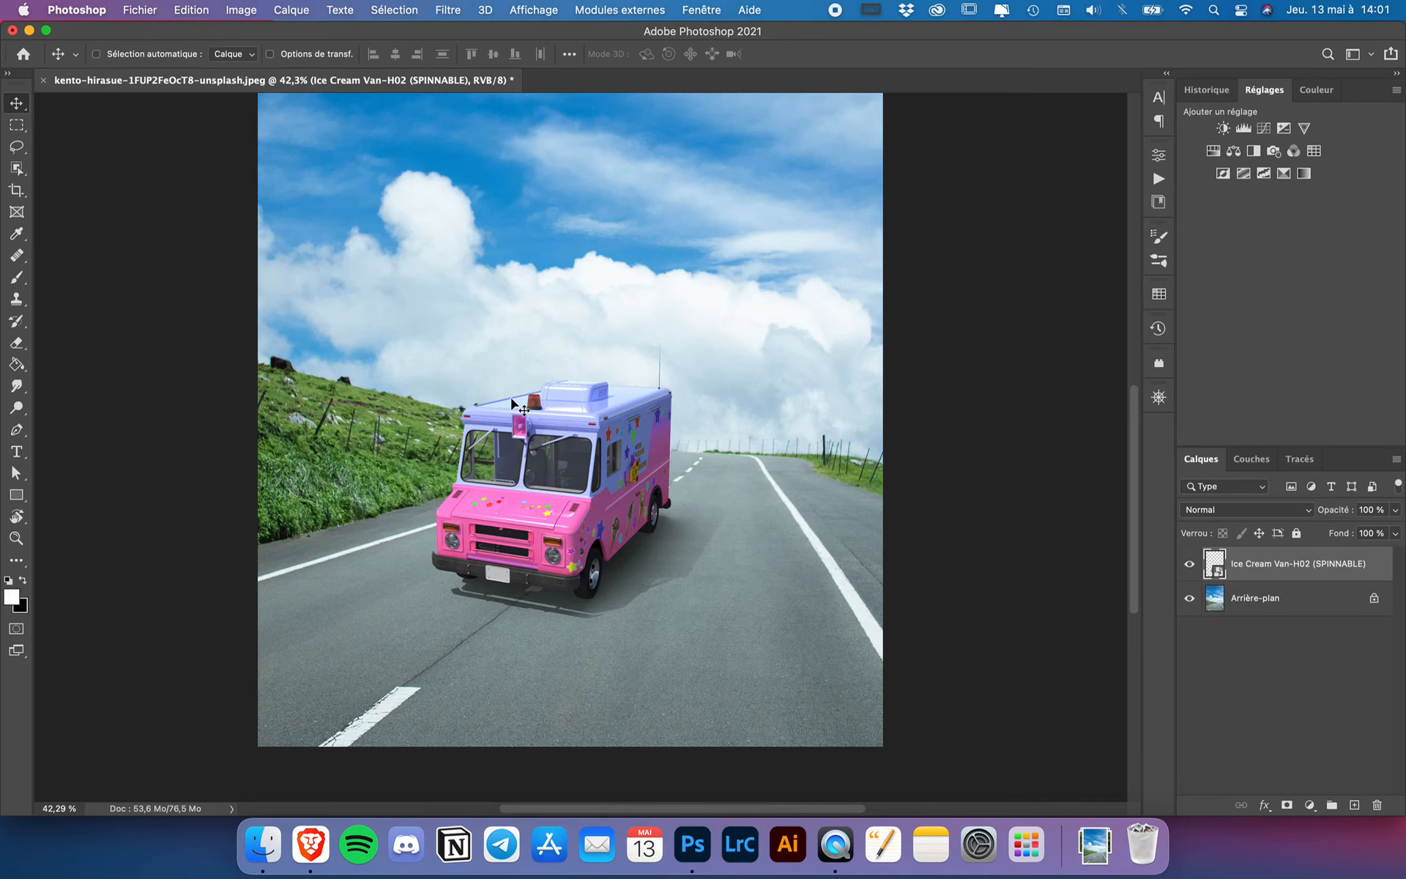
{"action": "left_click", "coordinate": [309, 846]}
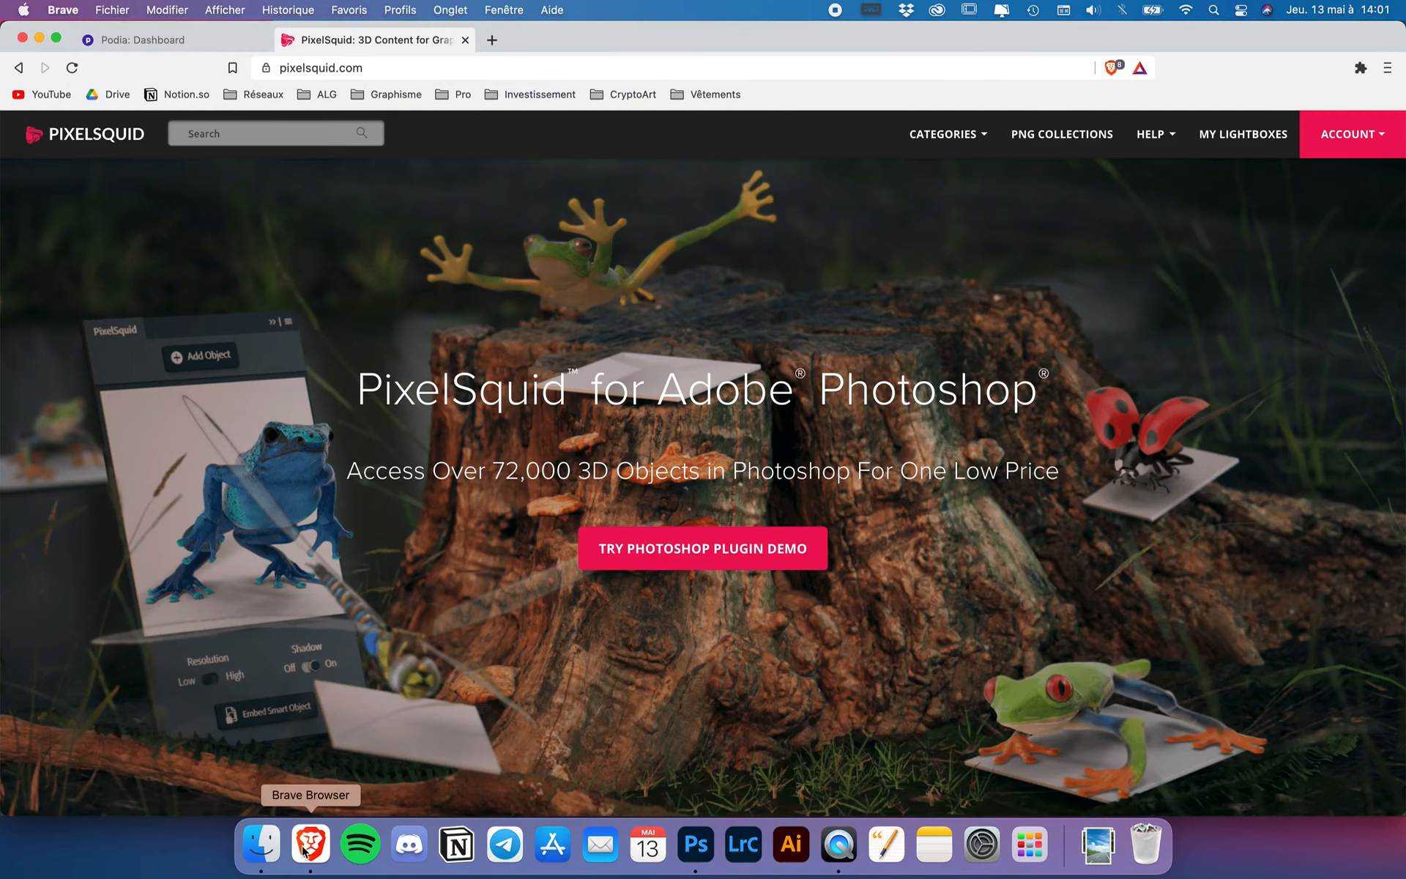
{"action": "scroll", "coordinate": [493, 364], "scroll_direction": "down", "scroll_amount": 3}
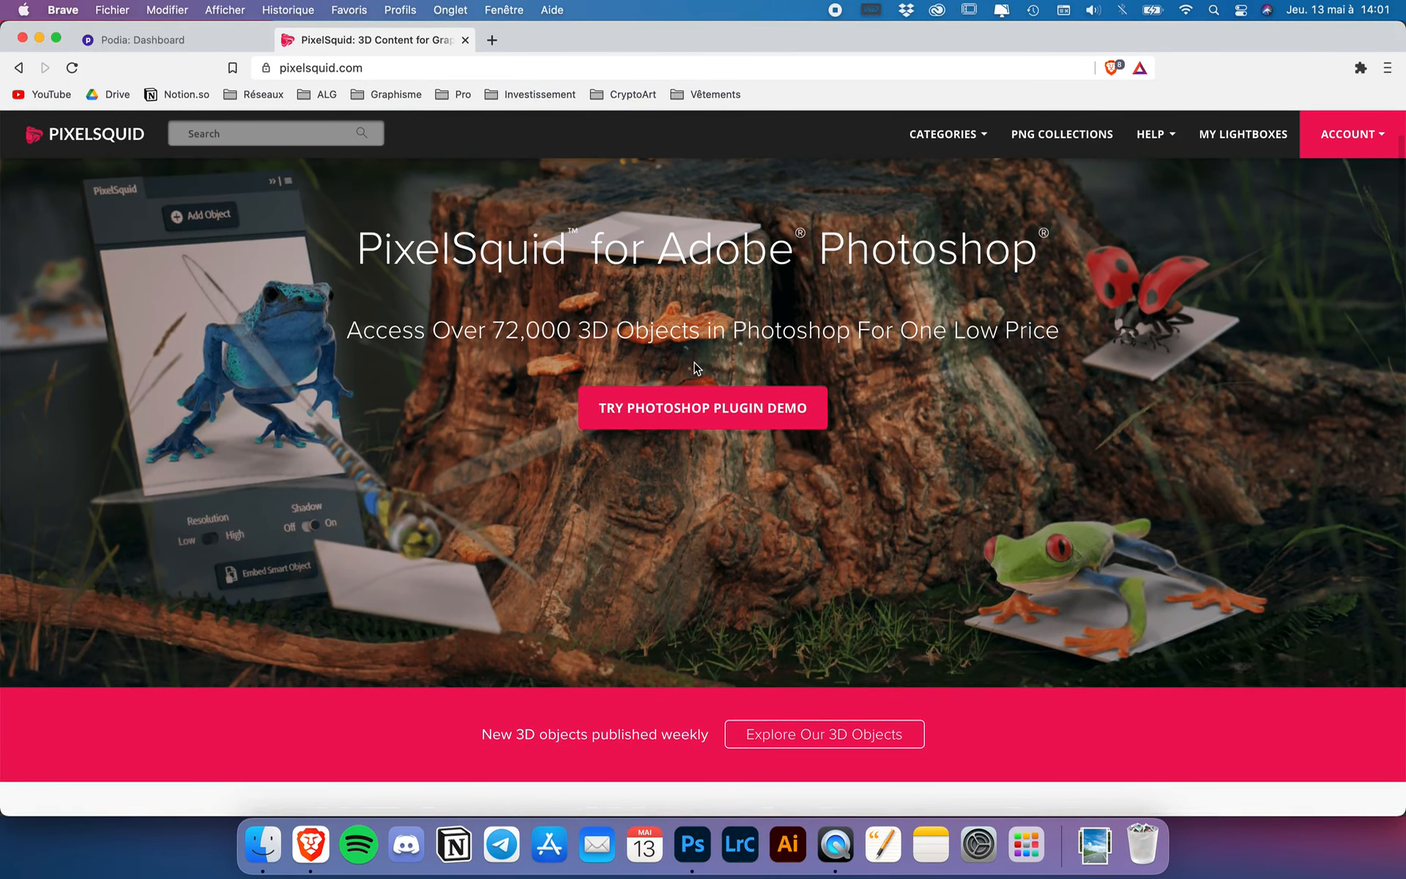
{"action": "scroll", "coordinate": [695, 368], "scroll_direction": "up", "scroll_amount": 3}
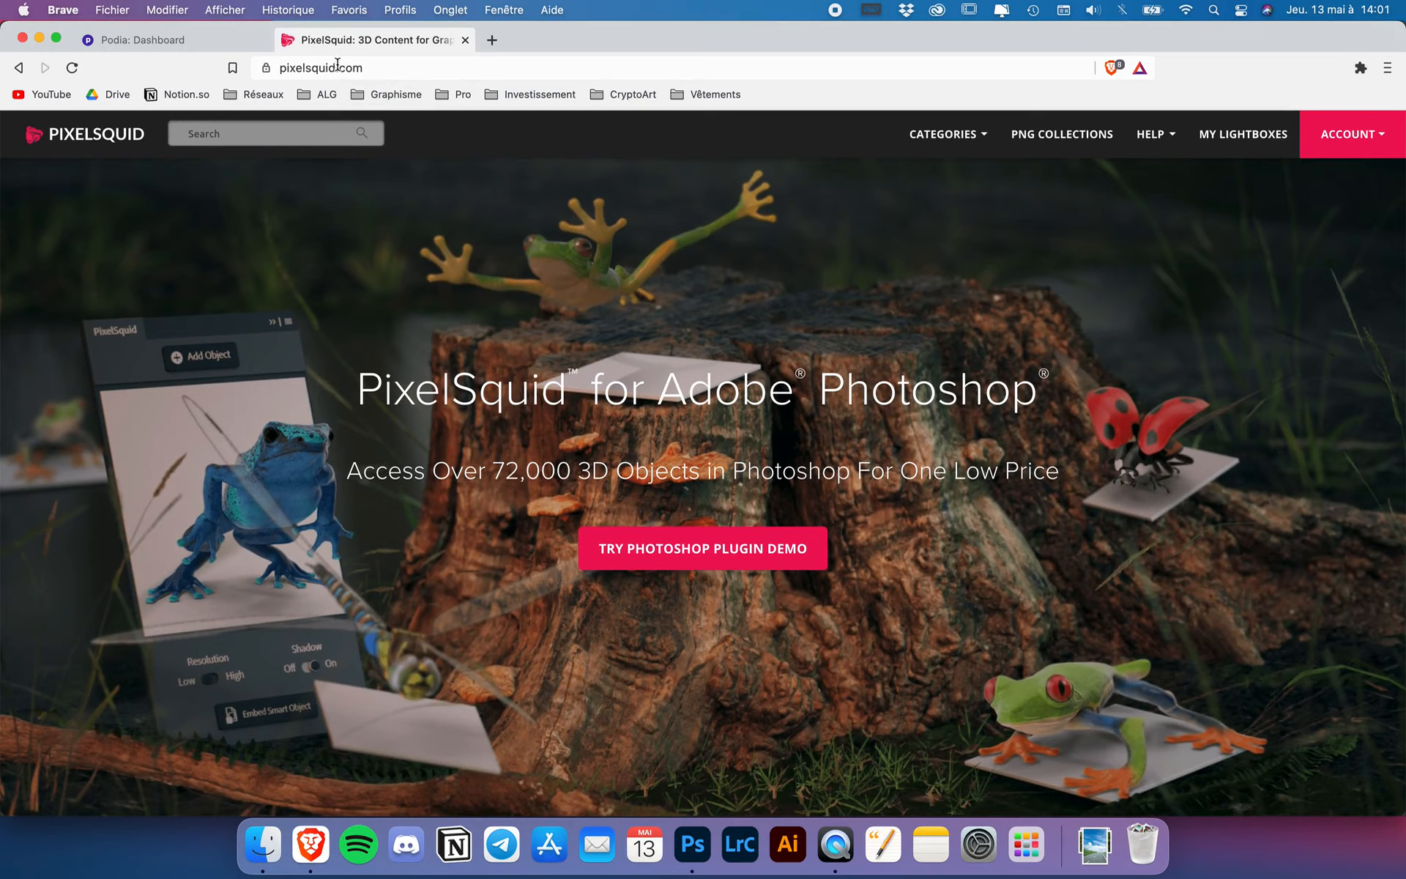
Step: Browse the Art & Media category and open the Vintage TFC617 Professional Camera object
{"action": "left_click", "coordinate": [967, 145]}
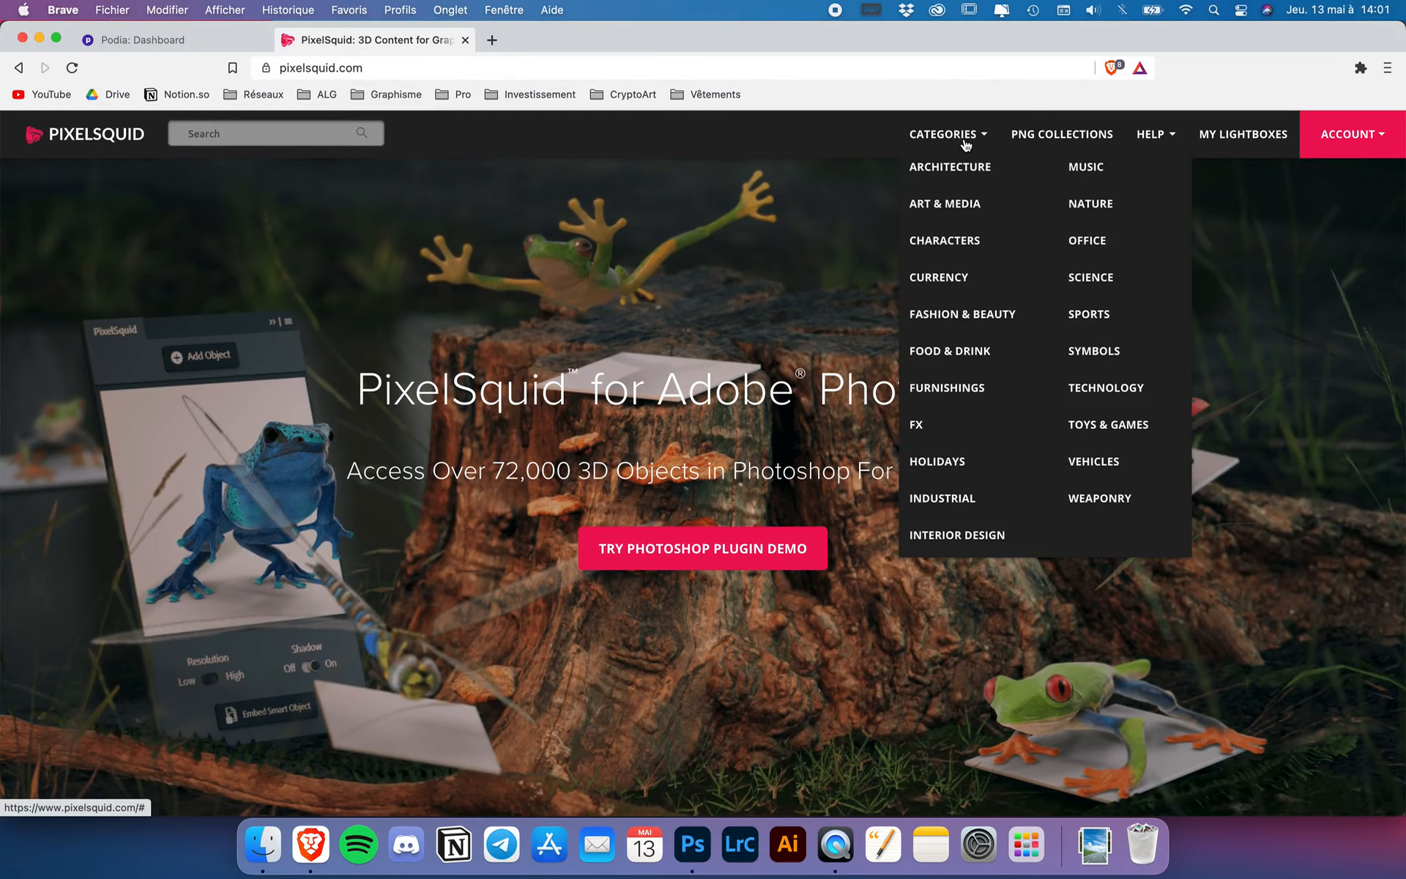
{"action": "left_click", "coordinate": [961, 219]}
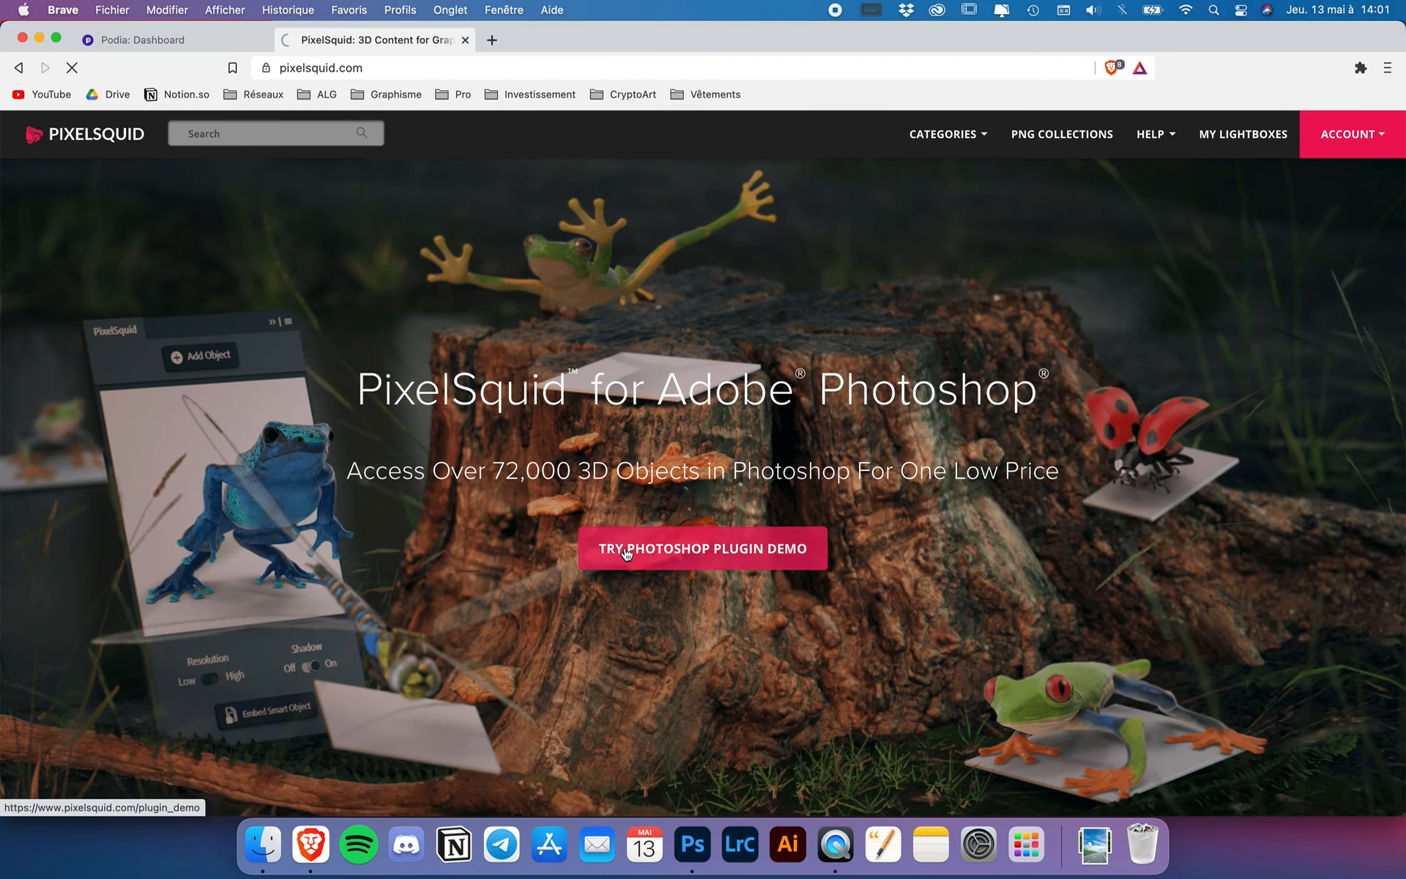
{"action": "scroll", "coordinate": [626, 555], "scroll_direction": "down", "scroll_amount": 7}
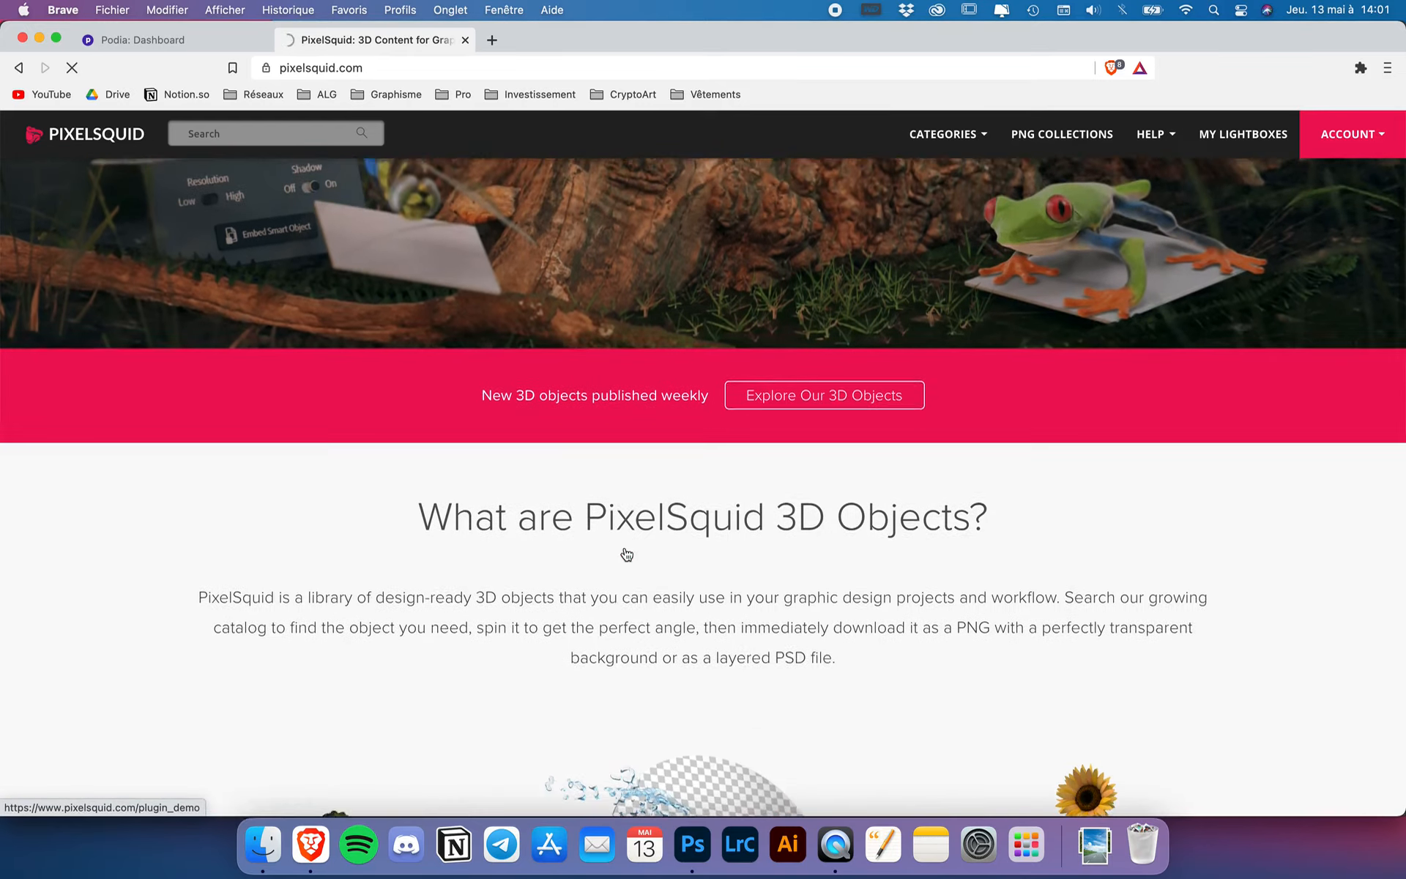
{"action": "scroll", "coordinate": [424, 462], "scroll_direction": "down", "scroll_amount": 5}
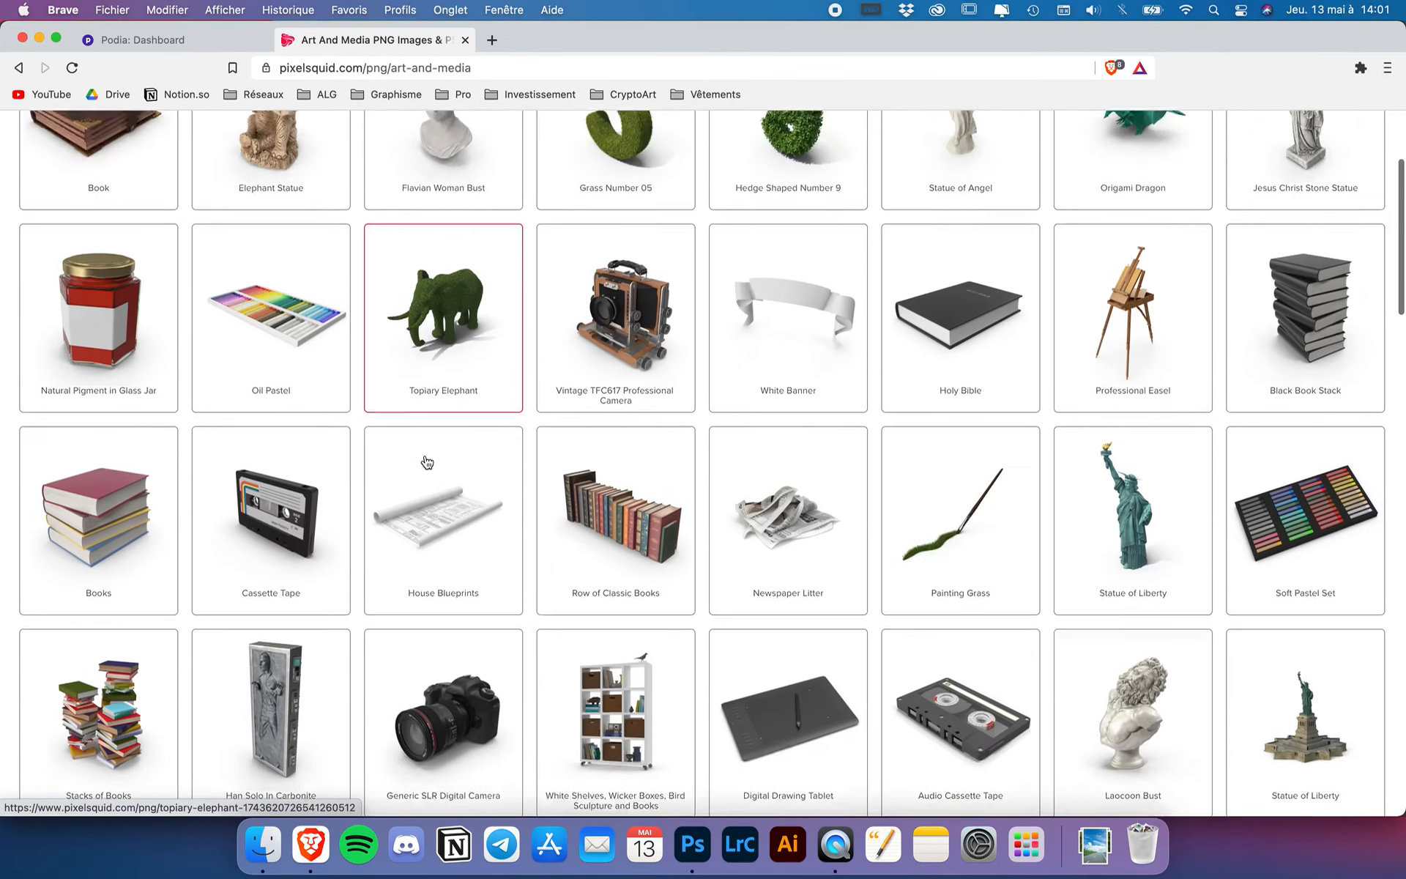
{"action": "scroll", "coordinate": [427, 462], "scroll_direction": "down", "scroll_amount": 2}
{"action": "left_click", "coordinate": [619, 211]}
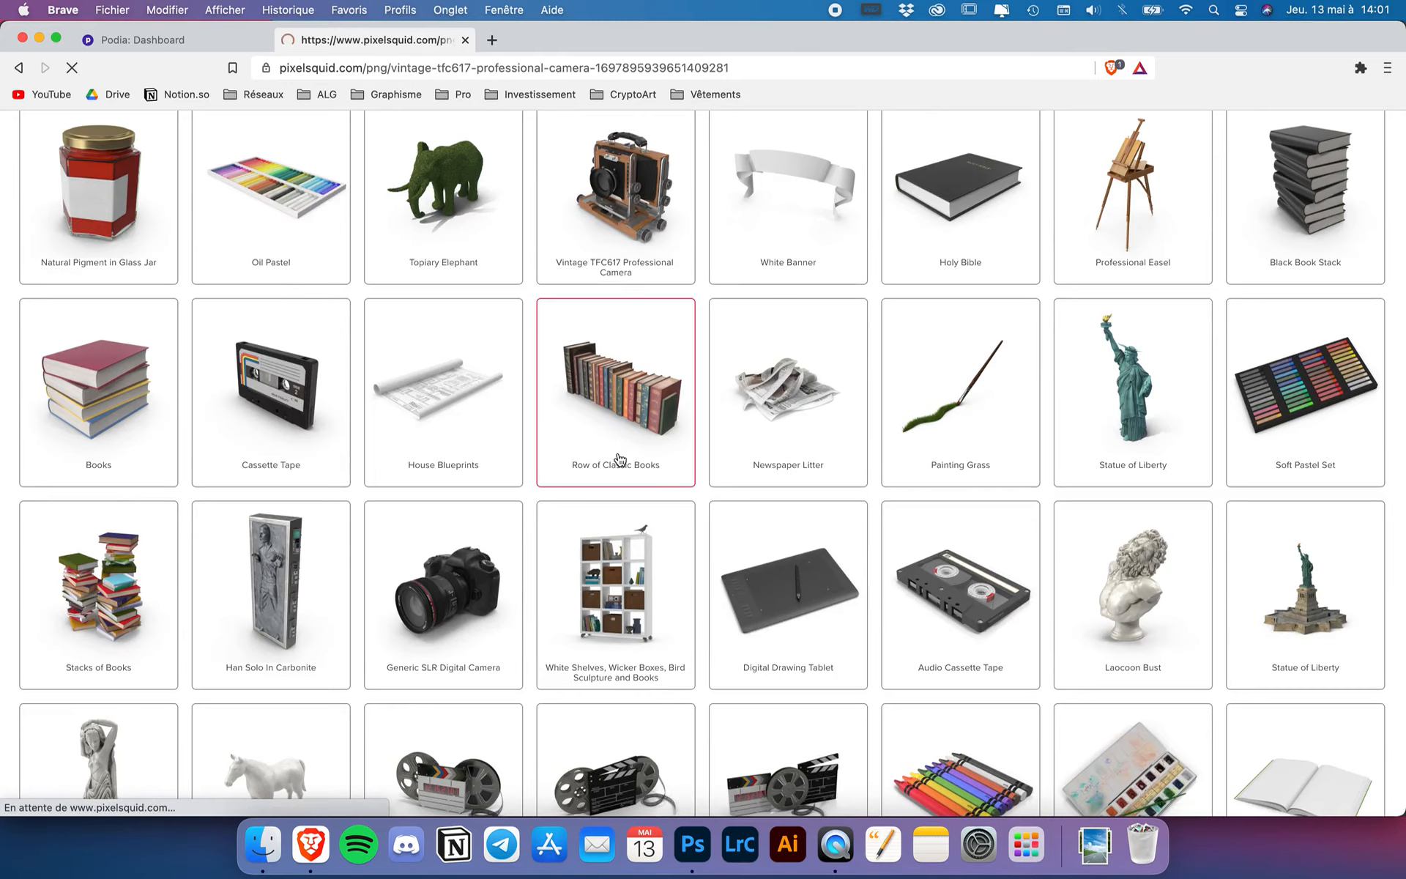
Step: Rotate the 3D preview of the vintage camera to a more frontal angle
{"action": "scroll", "coordinate": [619, 460], "scroll_direction": "down", "scroll_amount": 4}
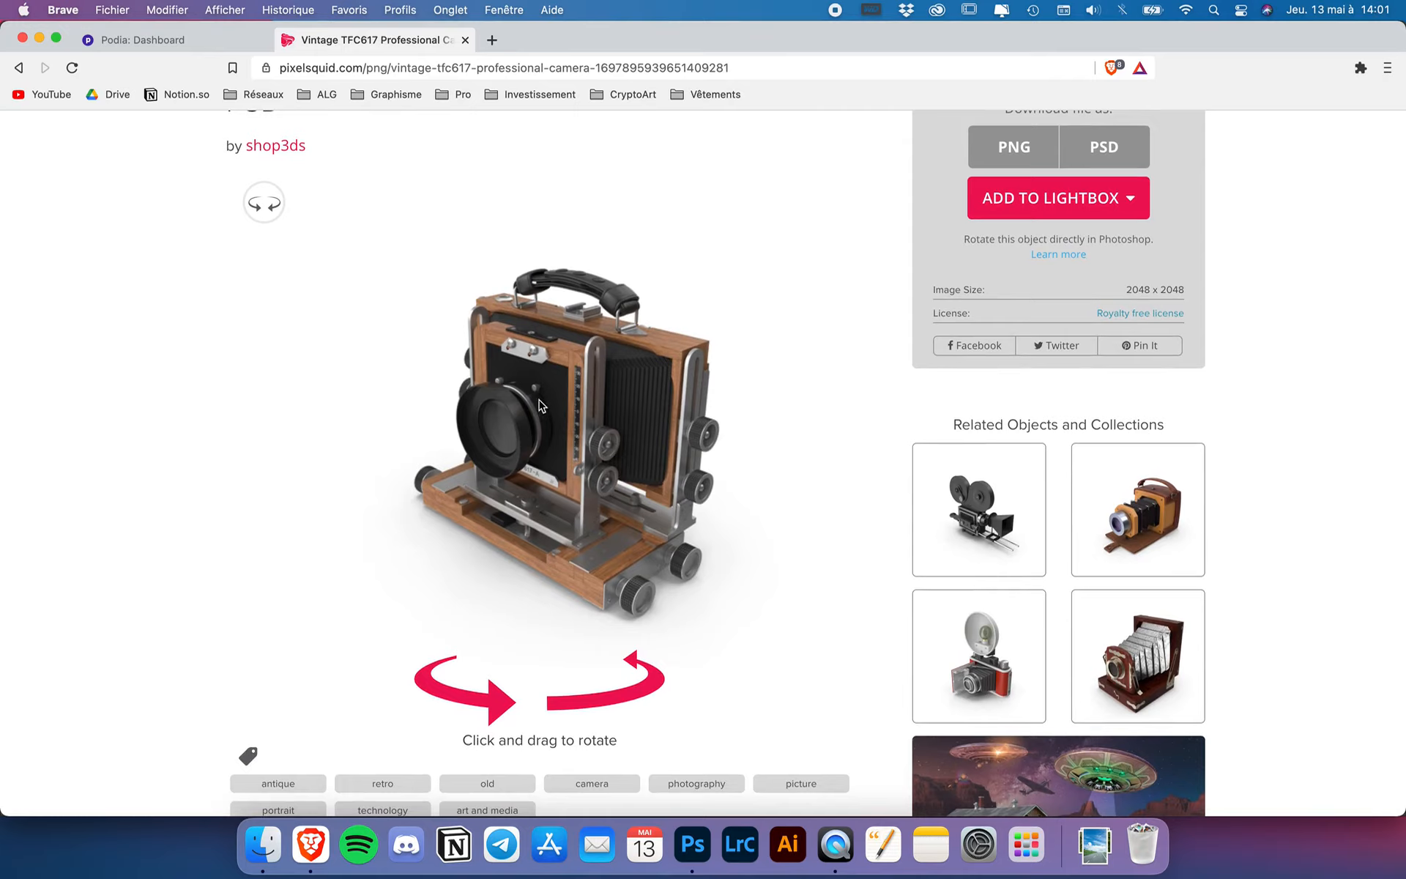
{"action": "scroll", "coordinate": [521, 417], "scroll_direction": "up", "scroll_amount": 1}
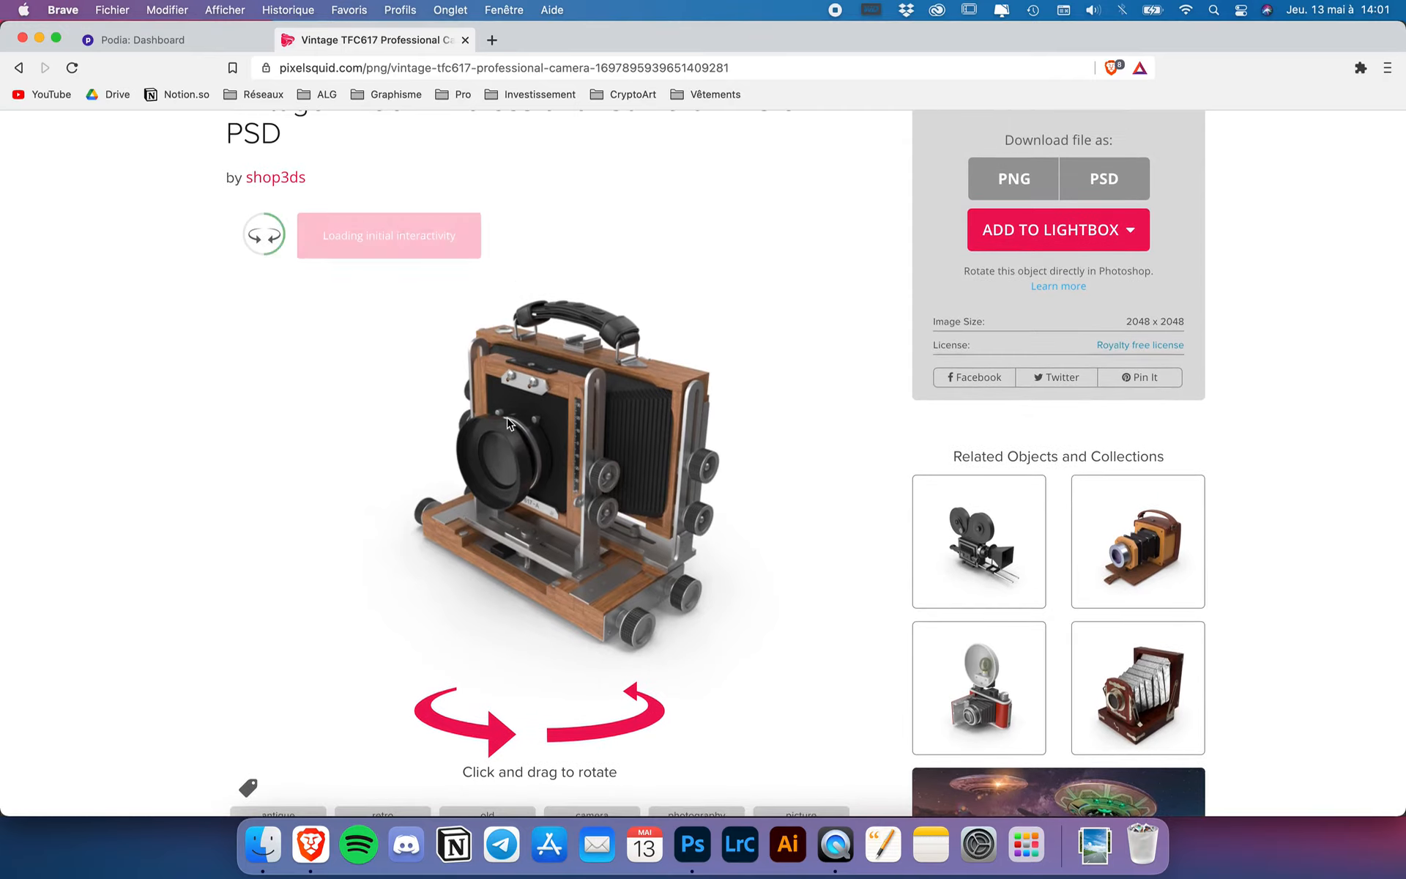
{"action": "left_click_drag", "start_coordinate": [445, 361], "coordinate": [578, 465]}
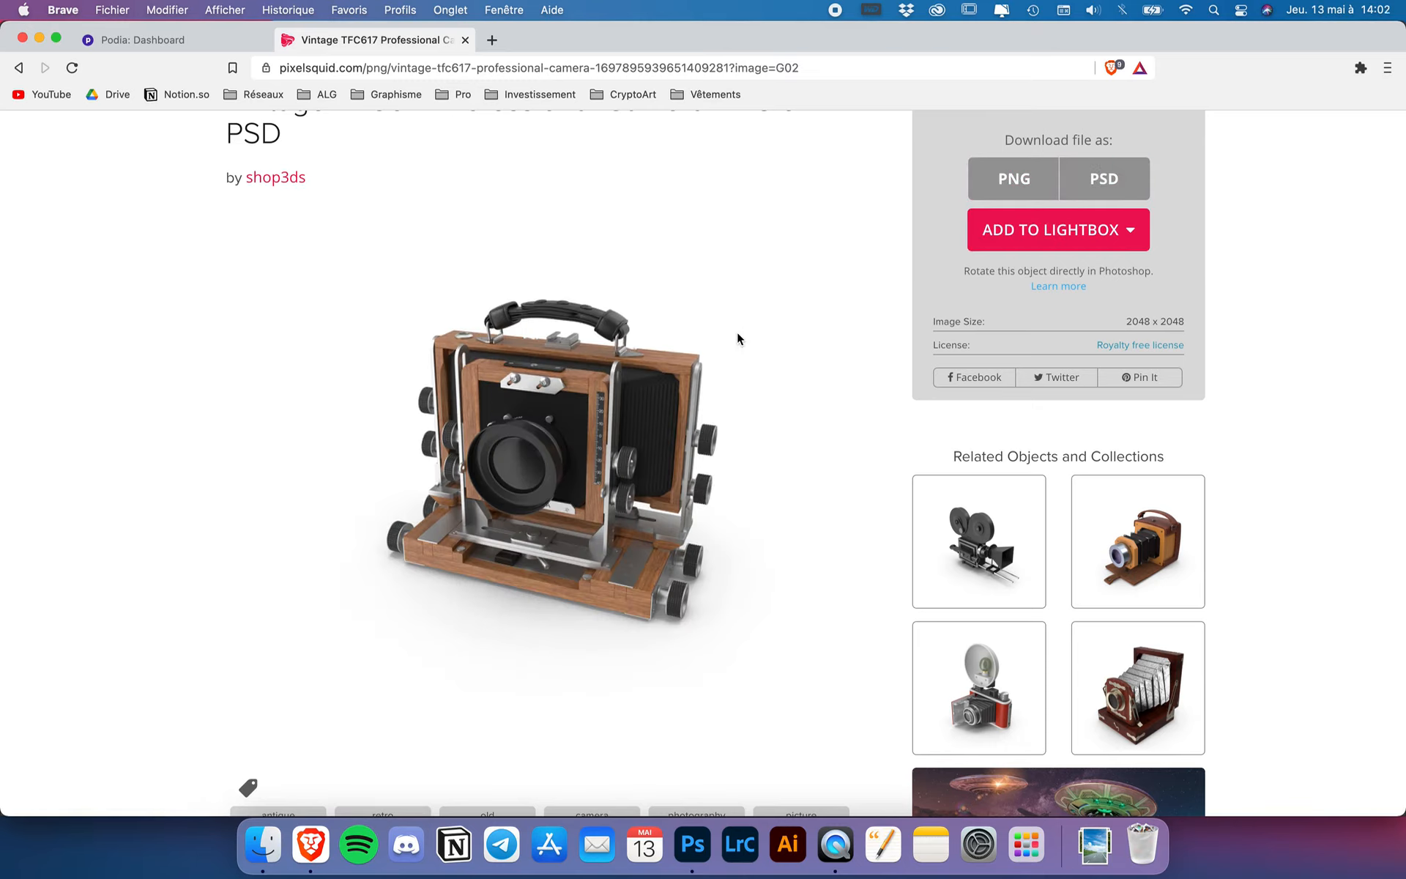
Step: Examine the camera's page for its download formats, image size, license, related objects and tags, as well as the site's category list
{"action": "scroll", "coordinate": [736, 334], "scroll_direction": "up", "scroll_amount": 3}
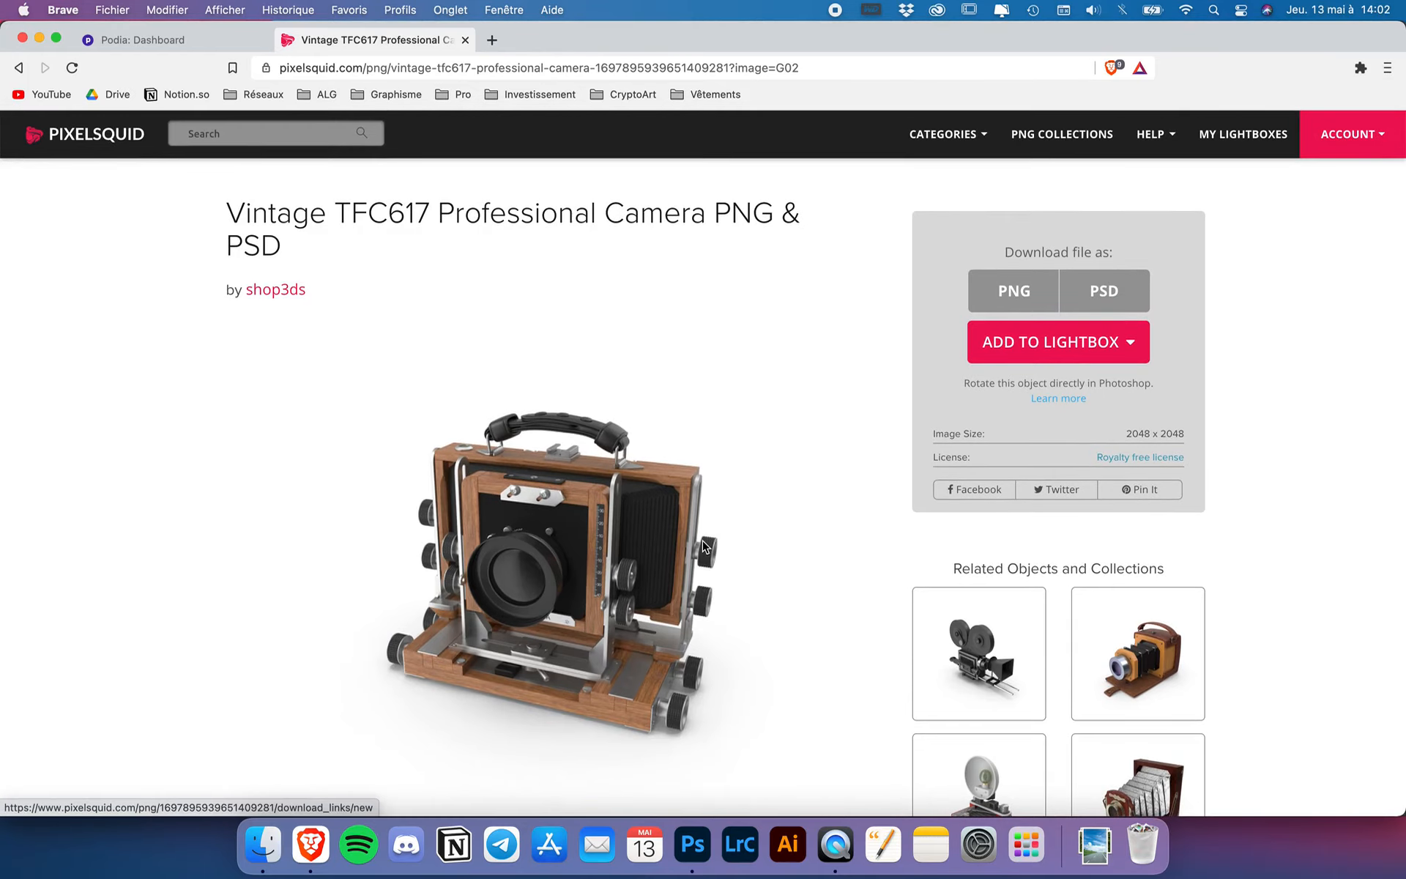
{"action": "scroll", "coordinate": [490, 498], "scroll_direction": "down", "scroll_amount": 2}
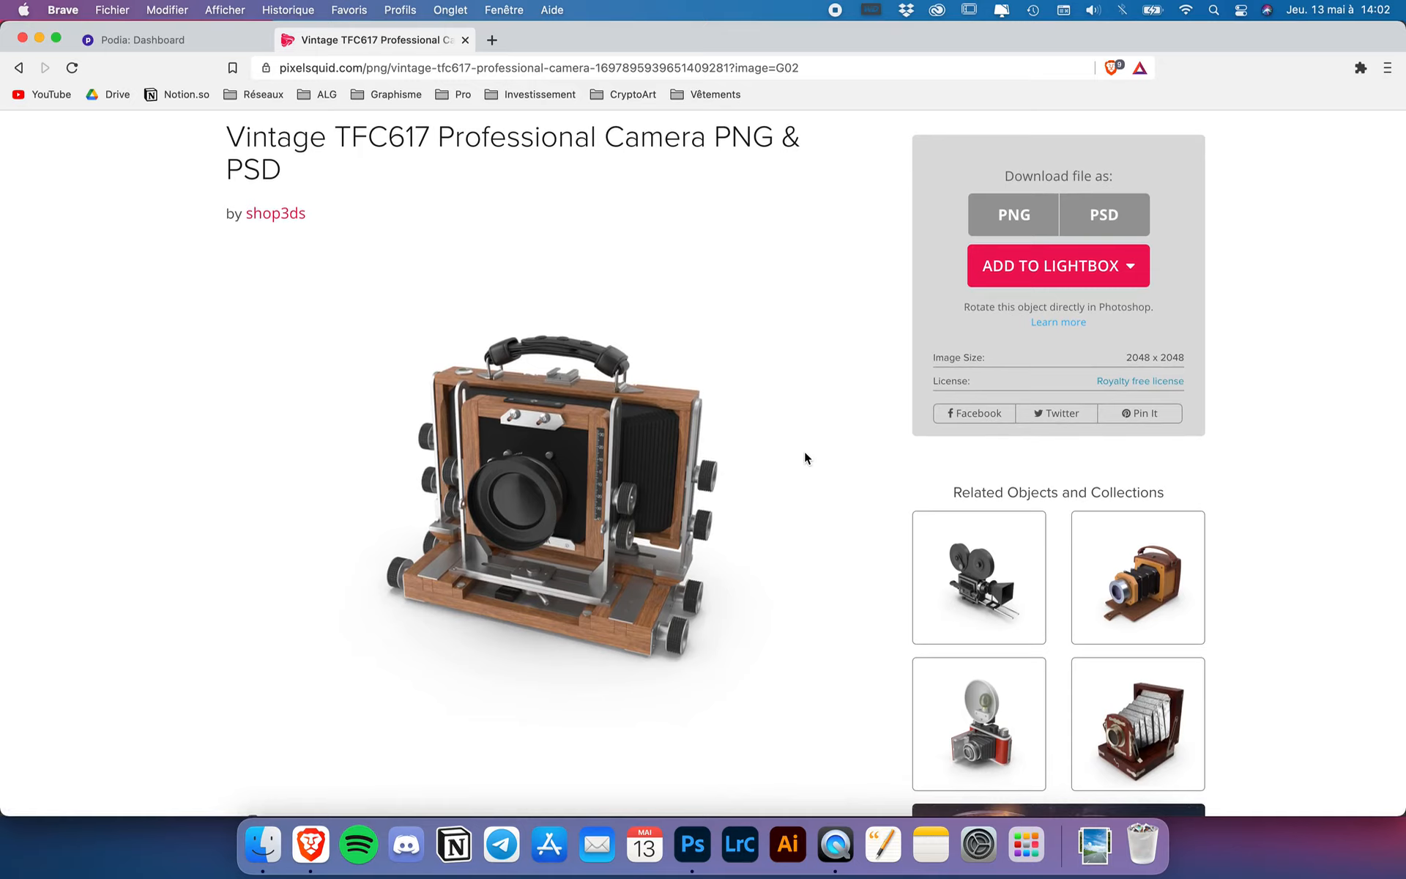
{"action": "scroll", "coordinate": [804, 454], "scroll_direction": "down", "scroll_amount": 1}
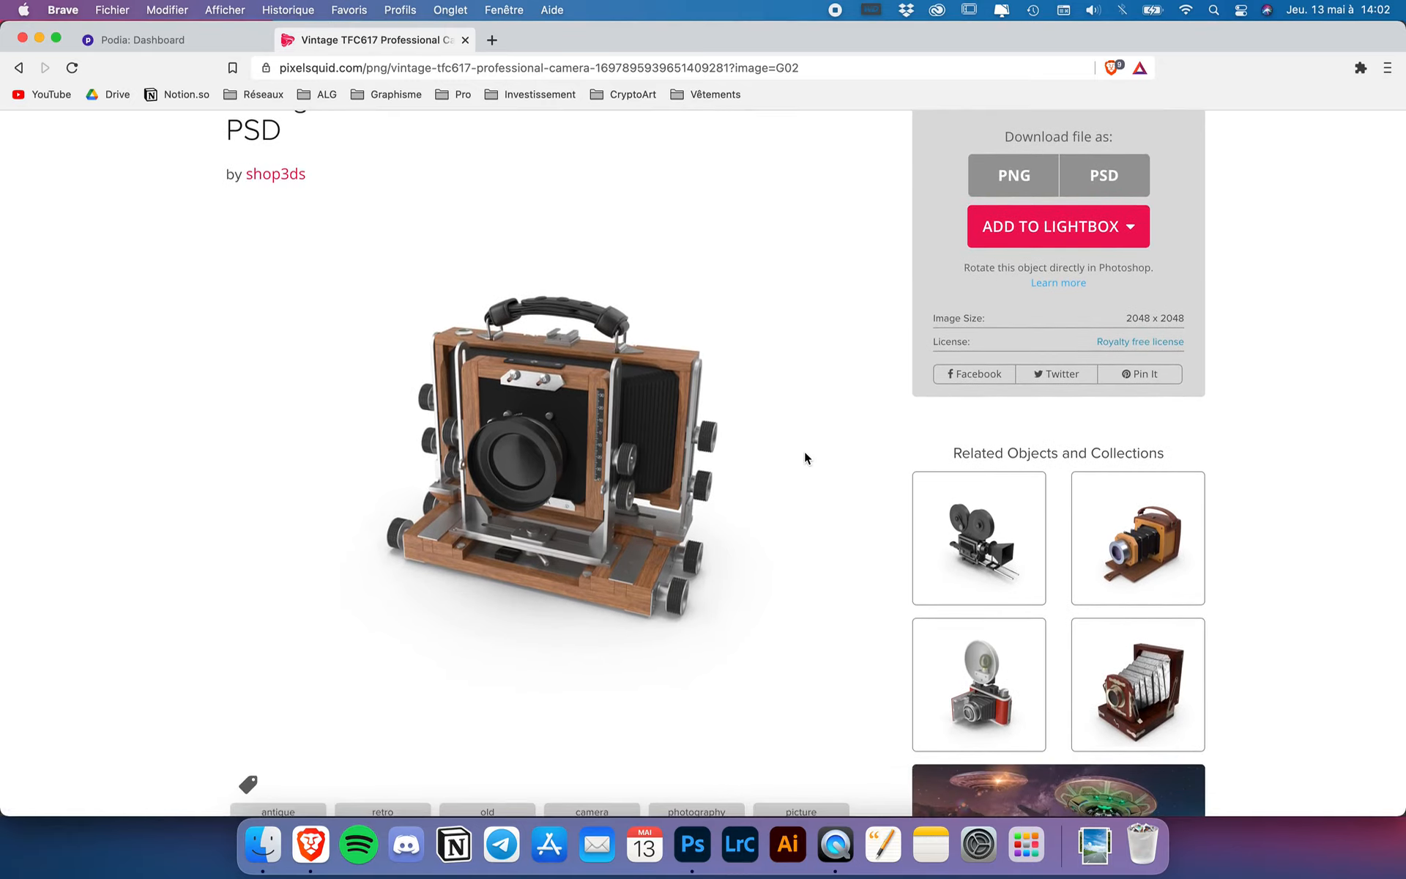
{"action": "scroll", "coordinate": [804, 451], "scroll_direction": "up", "scroll_amount": 3}
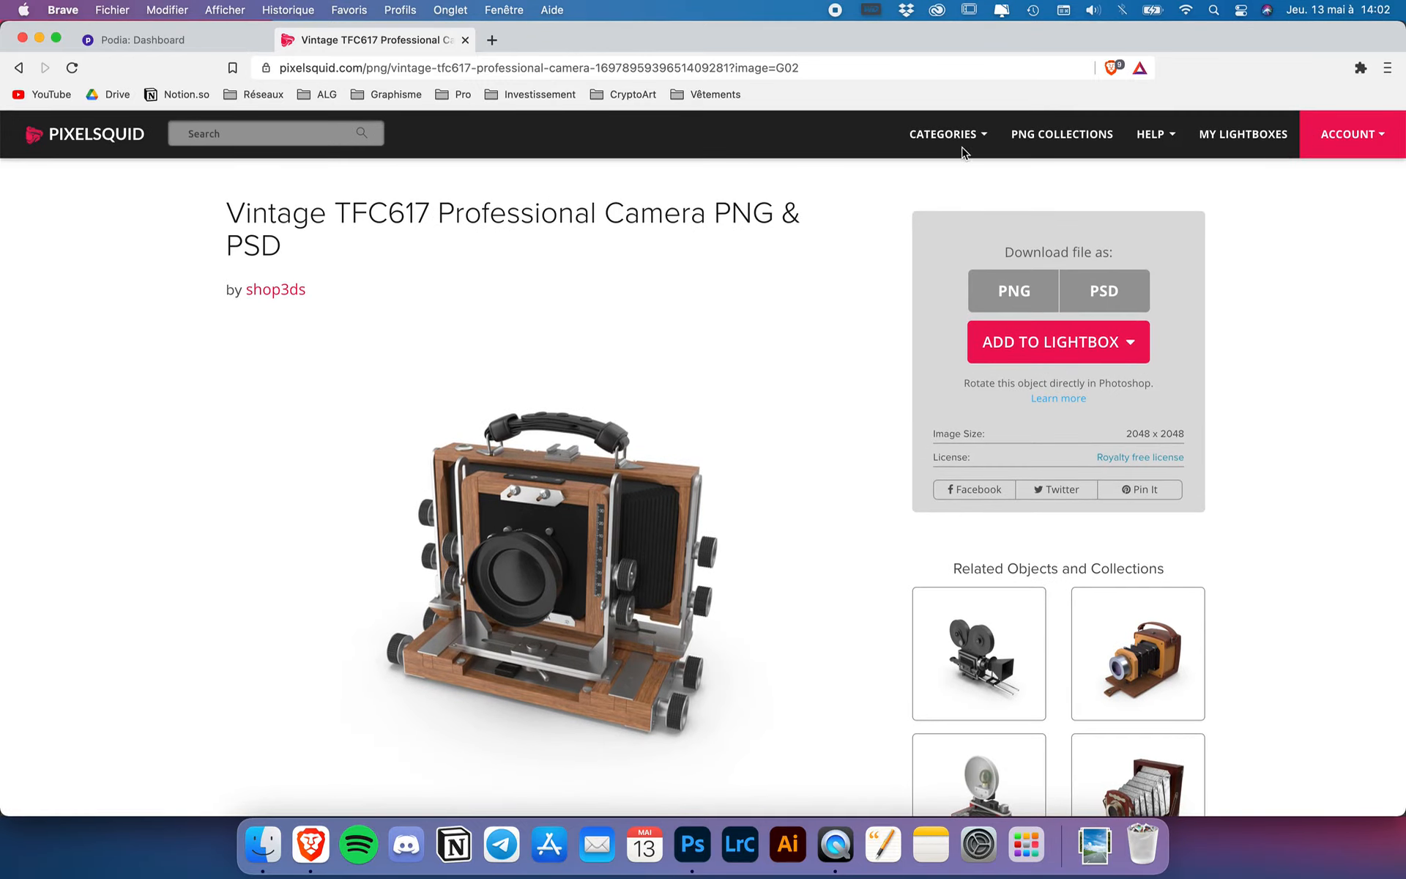
{"action": "left_click", "coordinate": [971, 137]}
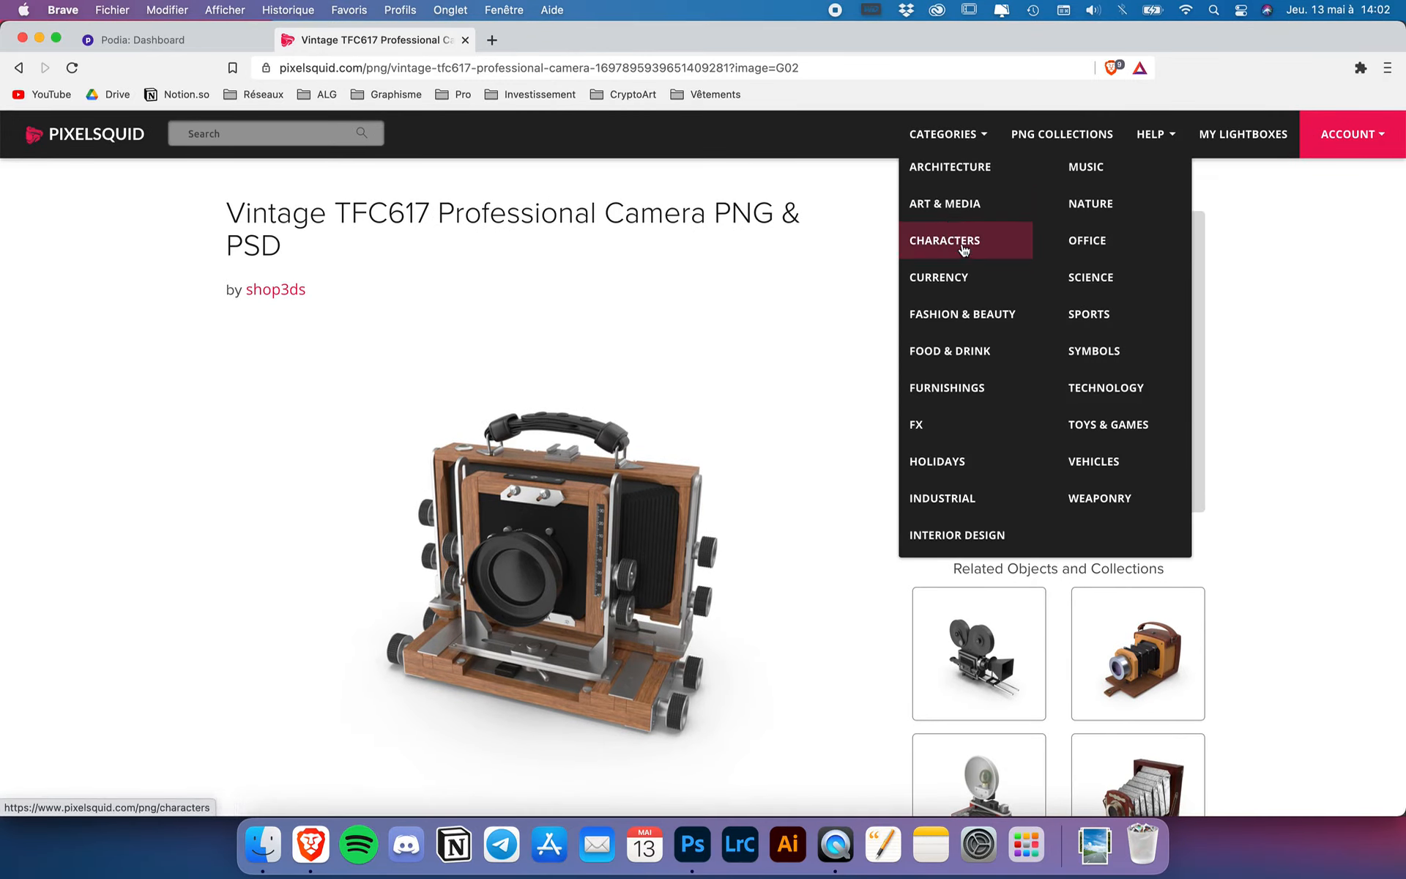
{"action": "left_click", "coordinate": [802, 348]}
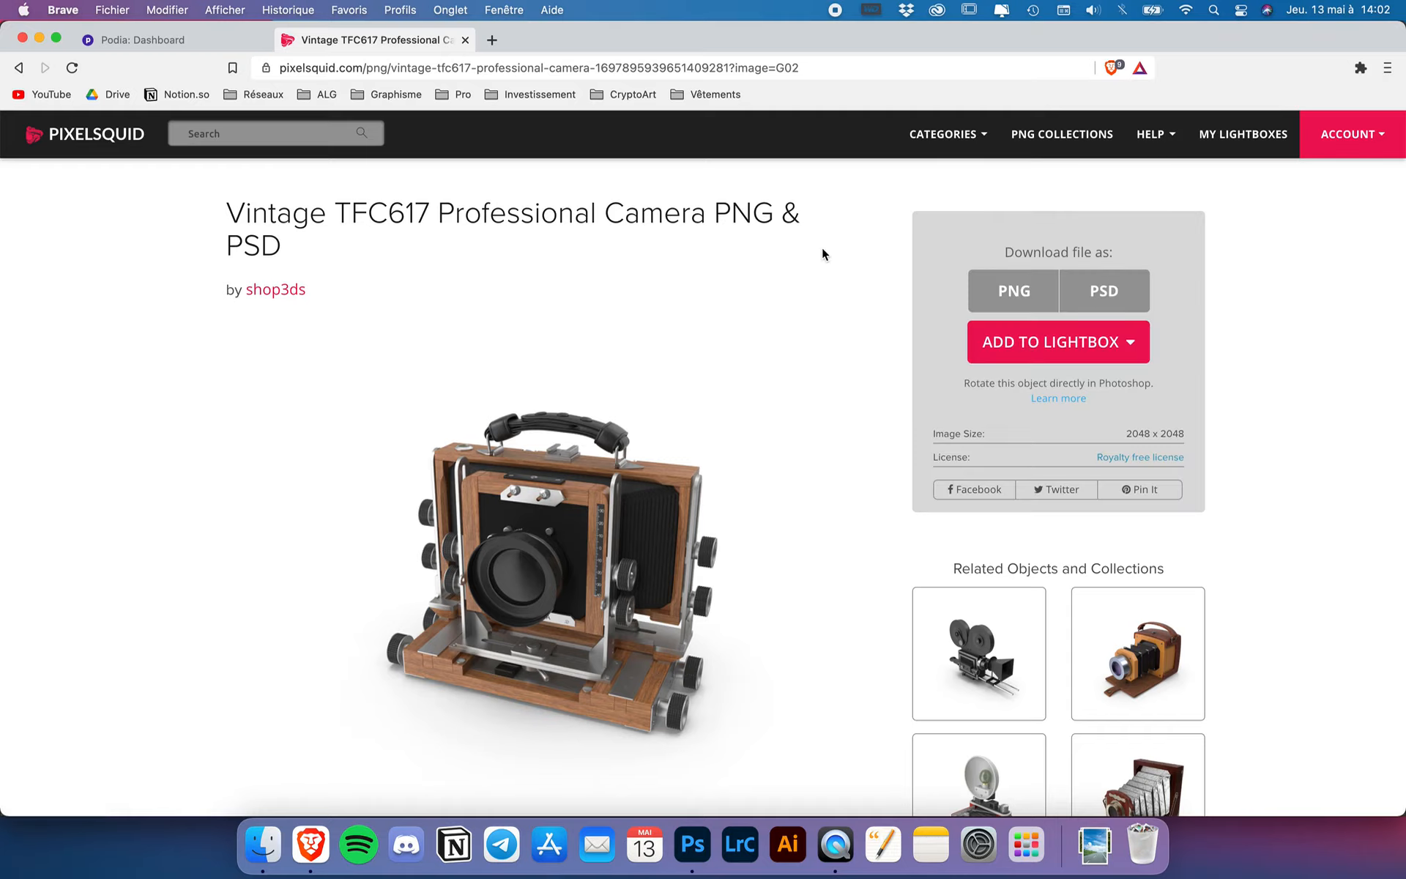
{"action": "scroll", "coordinate": [773, 351], "scroll_direction": "down", "scroll_amount": 5}
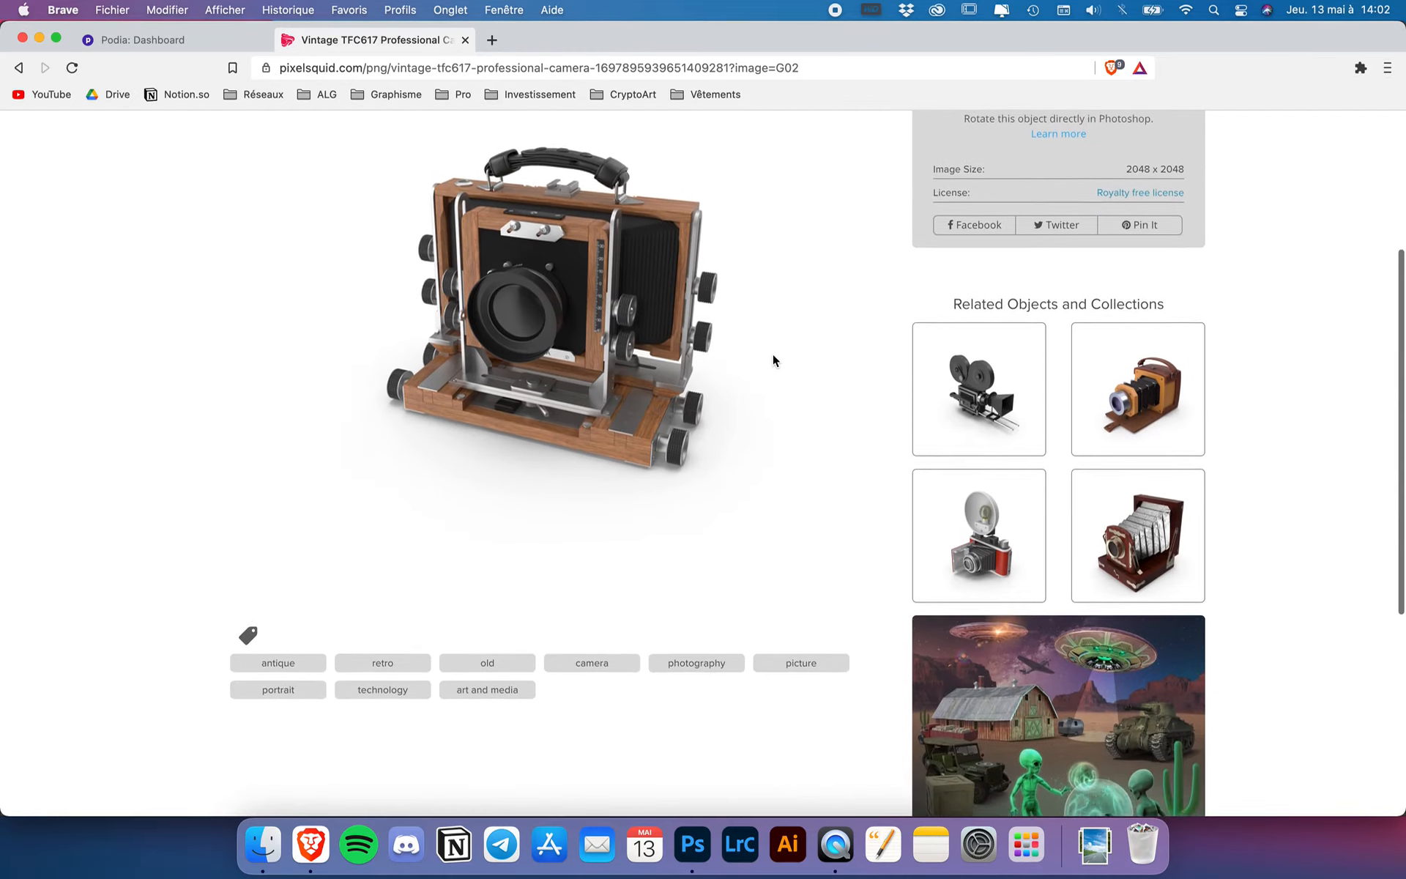
{"action": "scroll", "coordinate": [771, 353], "scroll_direction": "up", "scroll_amount": 5}
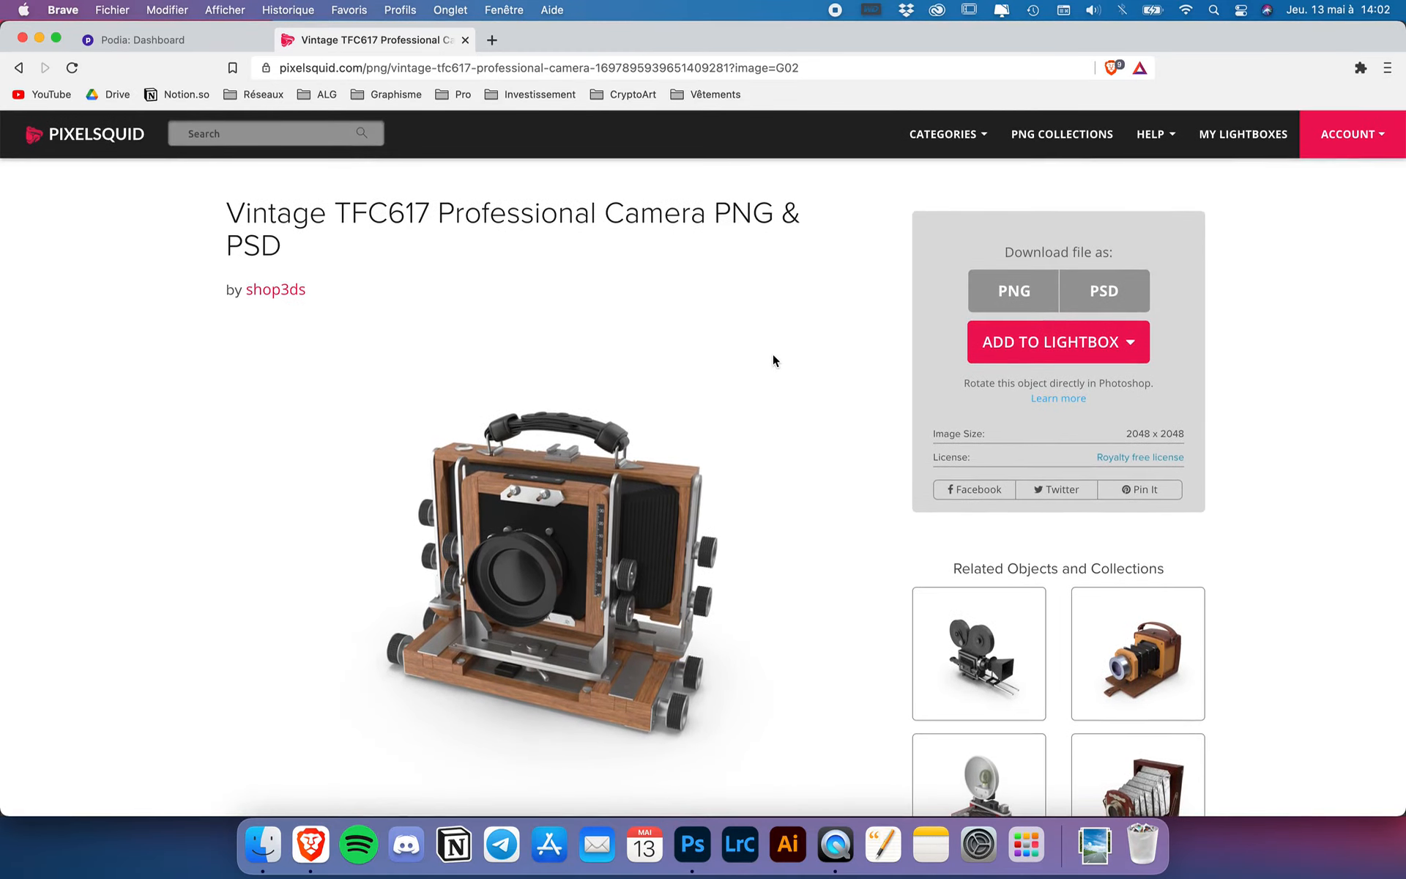
{"action": "scroll", "coordinate": [758, 434], "scroll_direction": "down", "scroll_amount": 1}
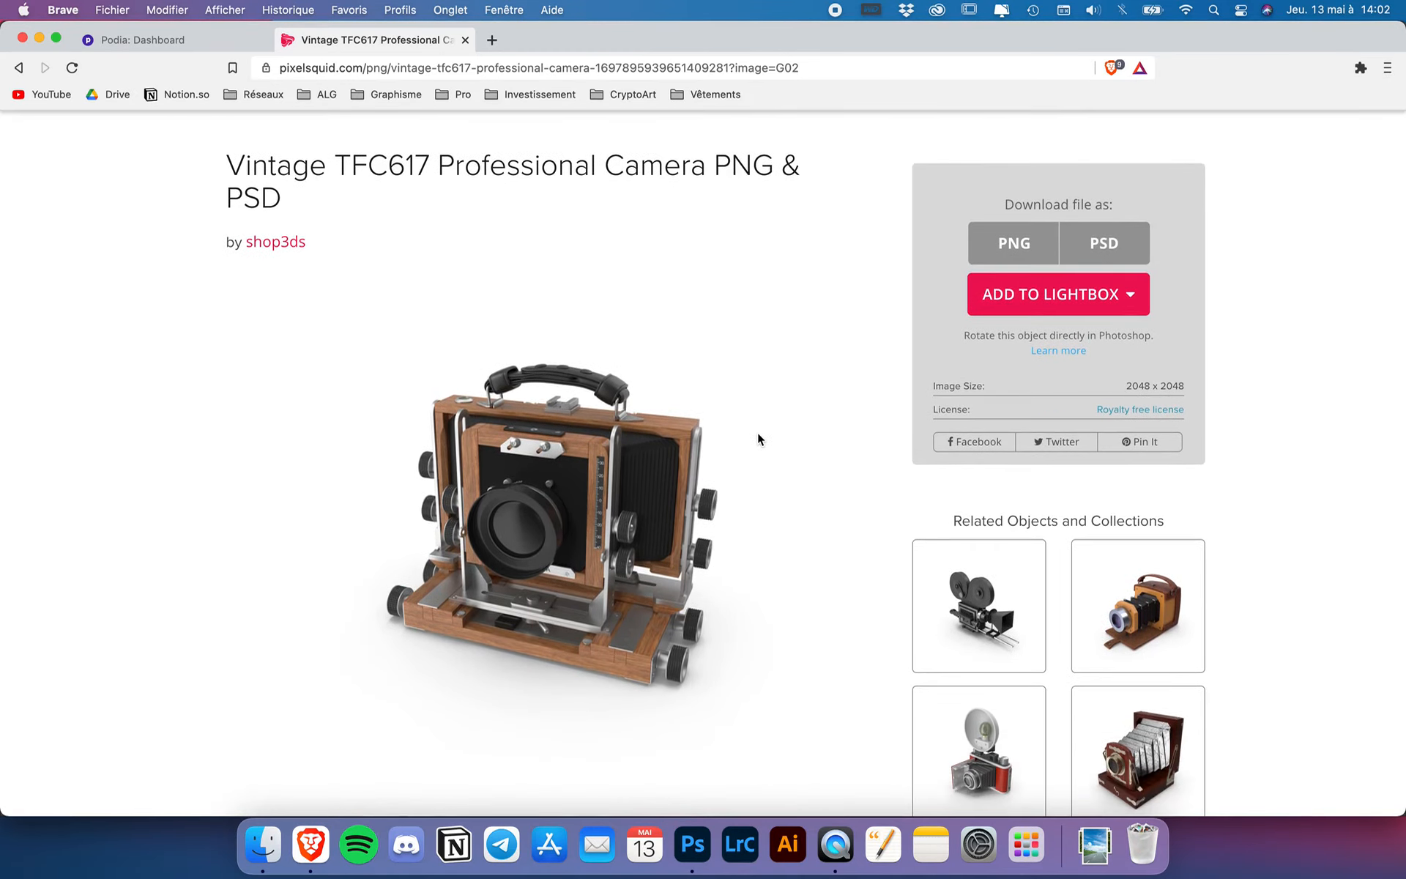
{"action": "scroll", "coordinate": [757, 432], "scroll_direction": "down", "scroll_amount": 1}
{"action": "mouse_move", "coordinate": [1014, 202]}
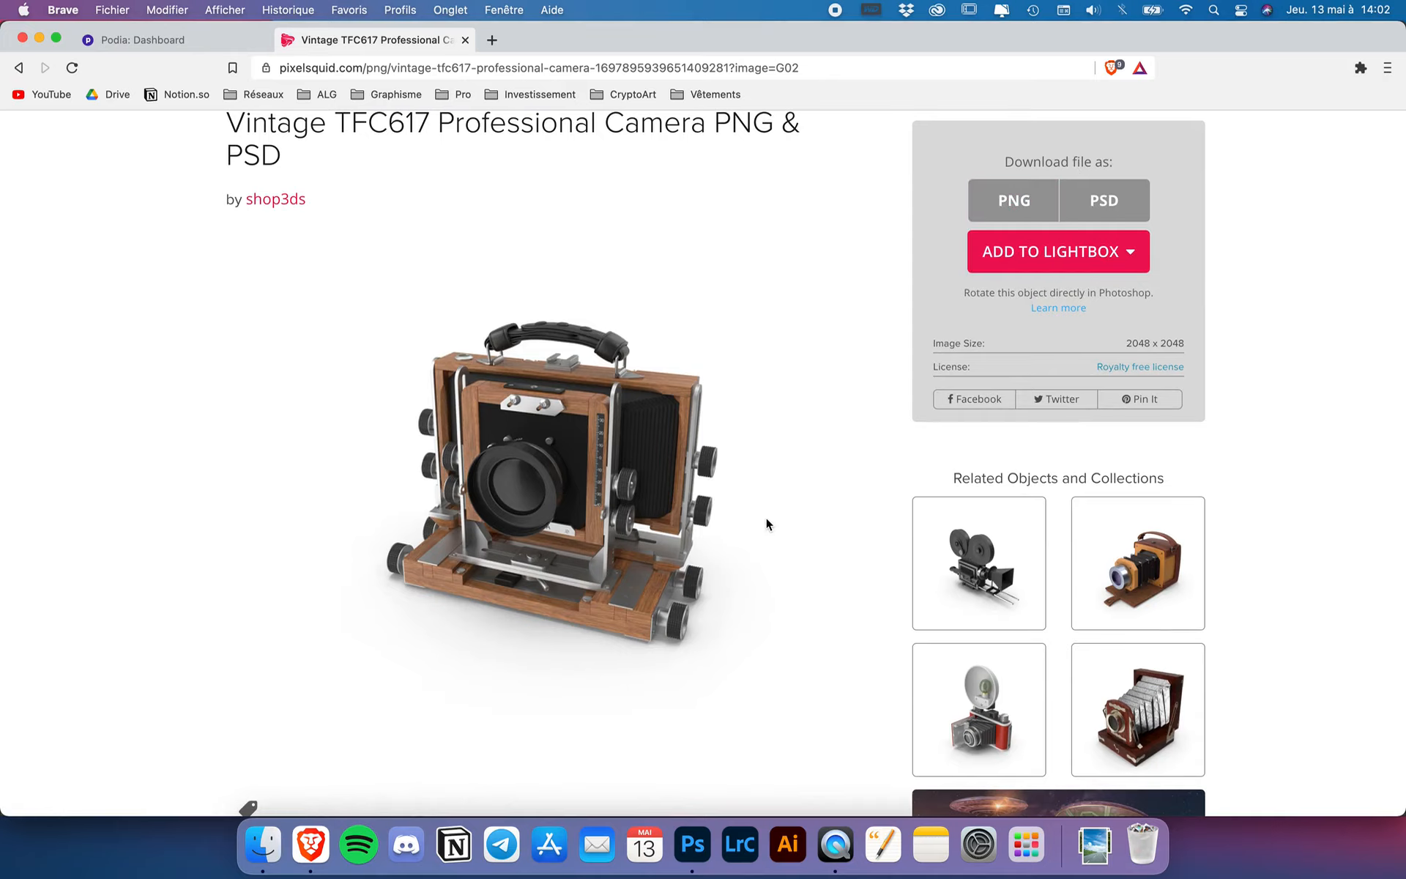
{"action": "scroll", "coordinate": [696, 589], "scroll_direction": "down", "scroll_amount": 2}
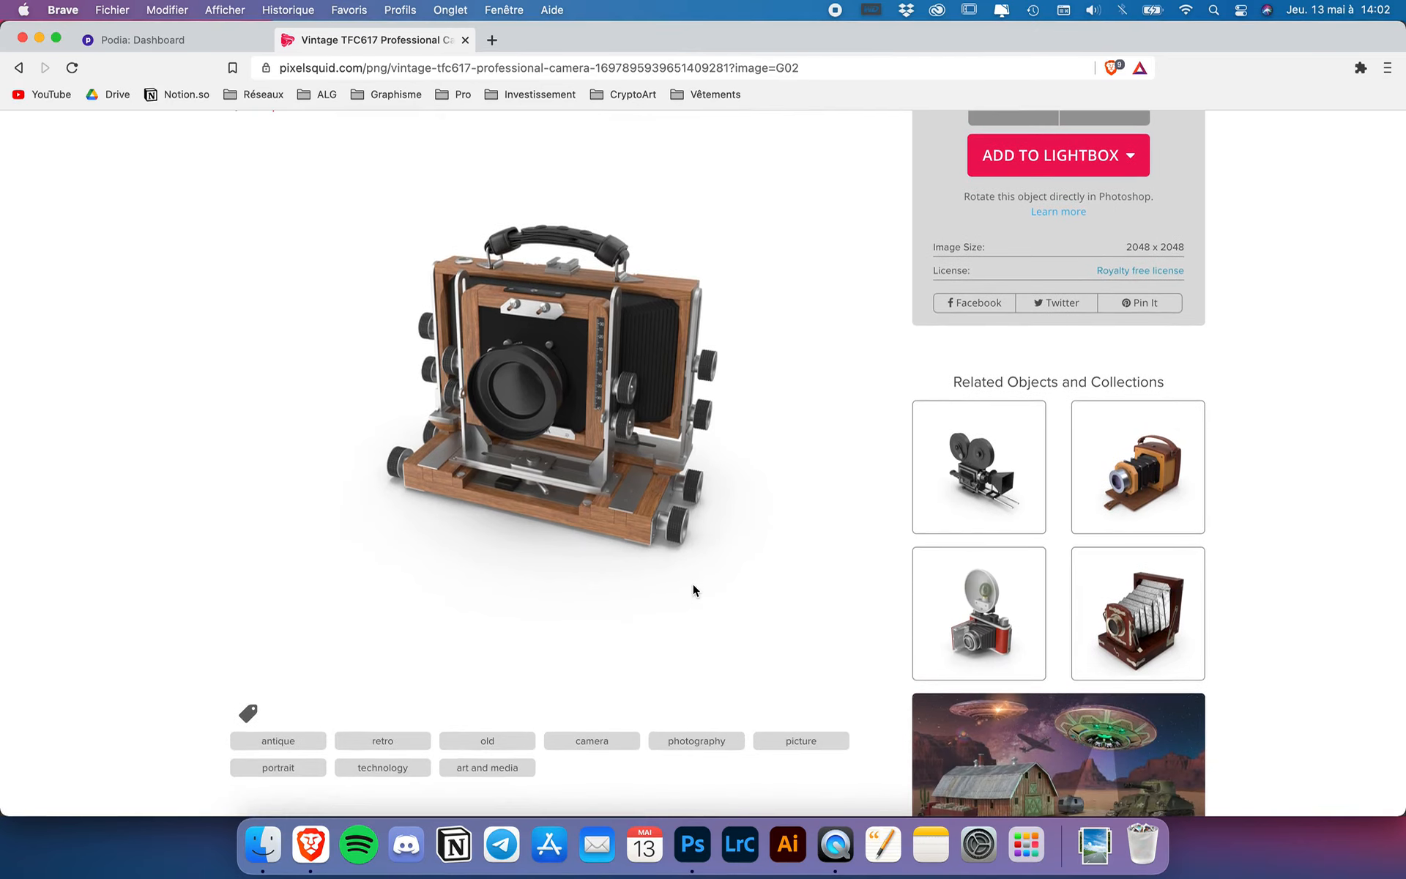
Step: Switch to Photoshop and delete the Ice Cream Van layer from the road image
{"action": "left_click", "coordinate": [695, 845]}
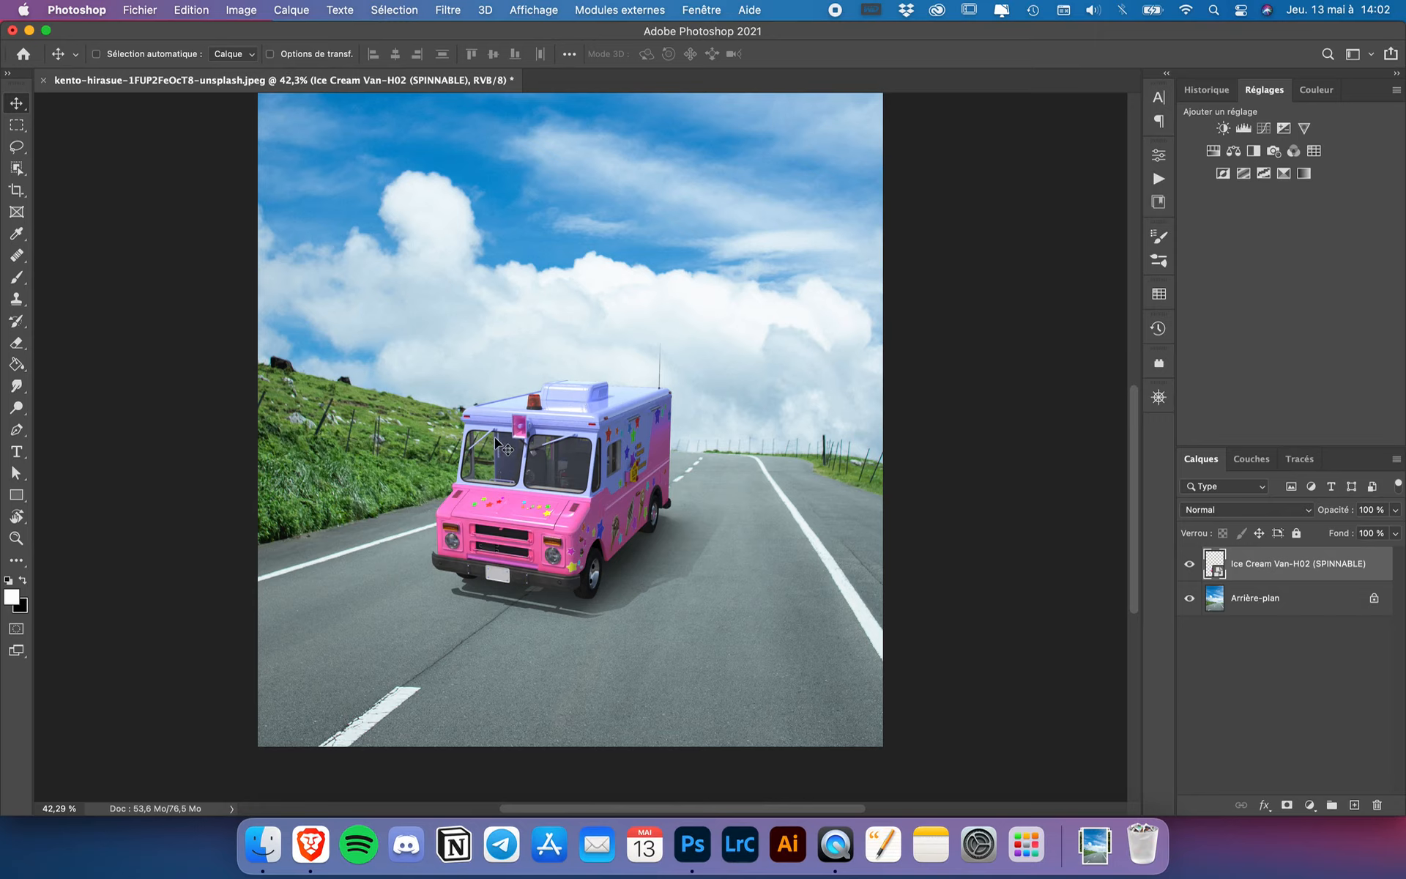
{"action": "key", "text": "BackSpace"}
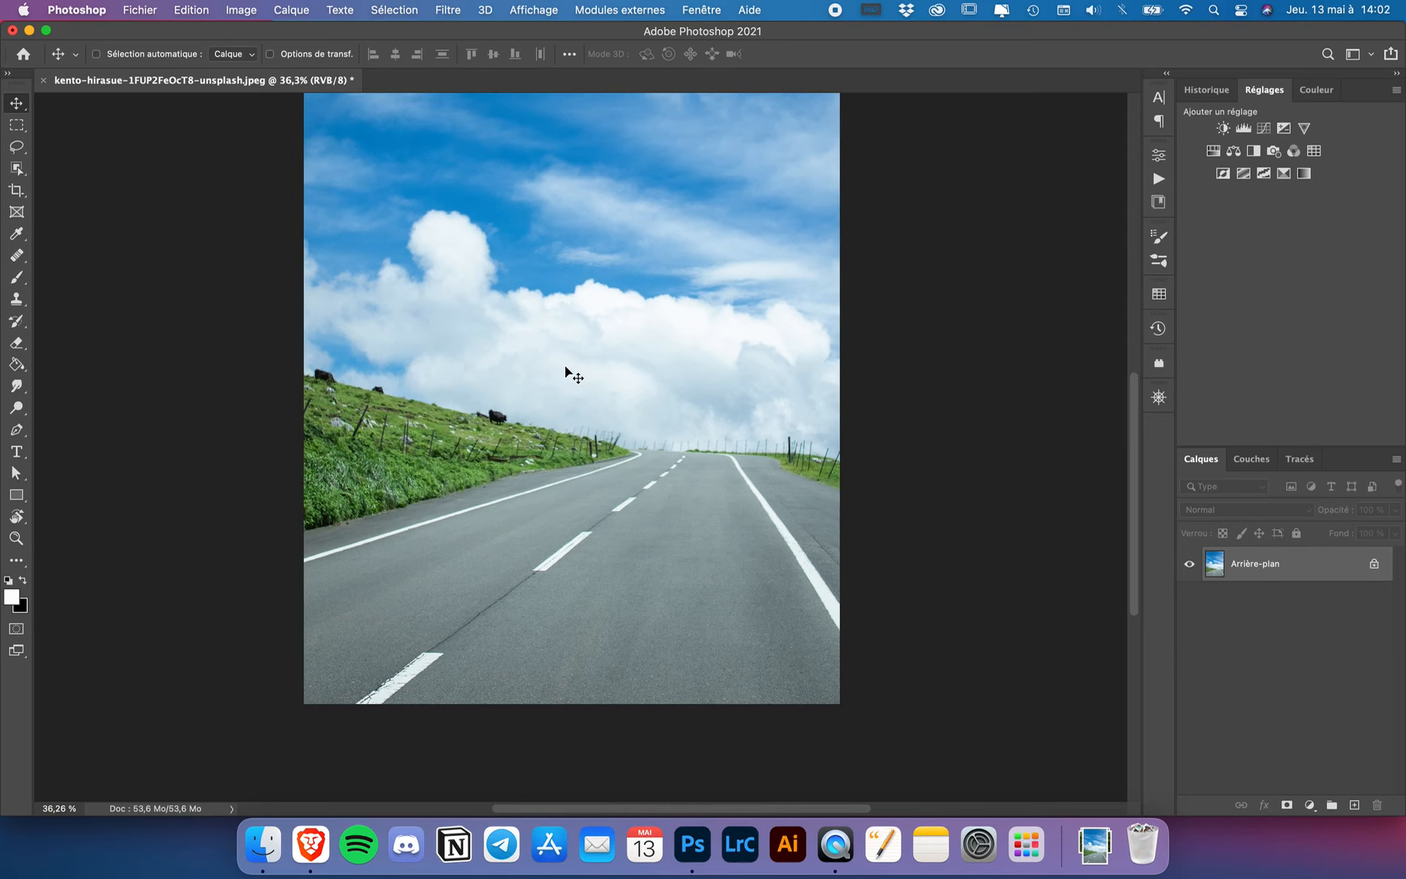
Step: Display the external plug-ins panel beside the road image
{"action": "scroll", "coordinate": [565, 368], "scroll_direction": "up", "scroll_amount": 2}
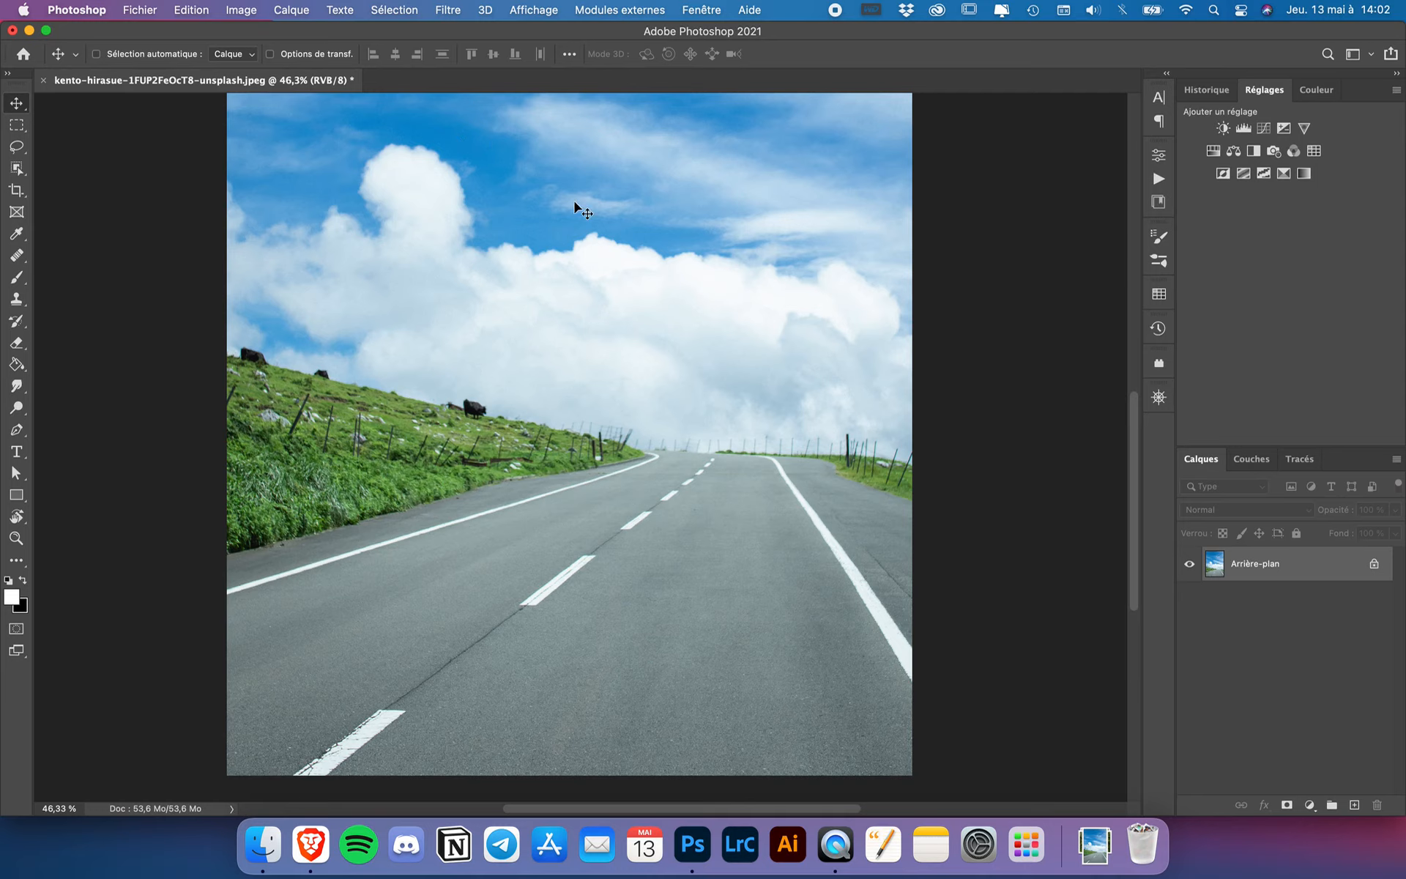
{"action": "left_click", "coordinate": [621, 9]}
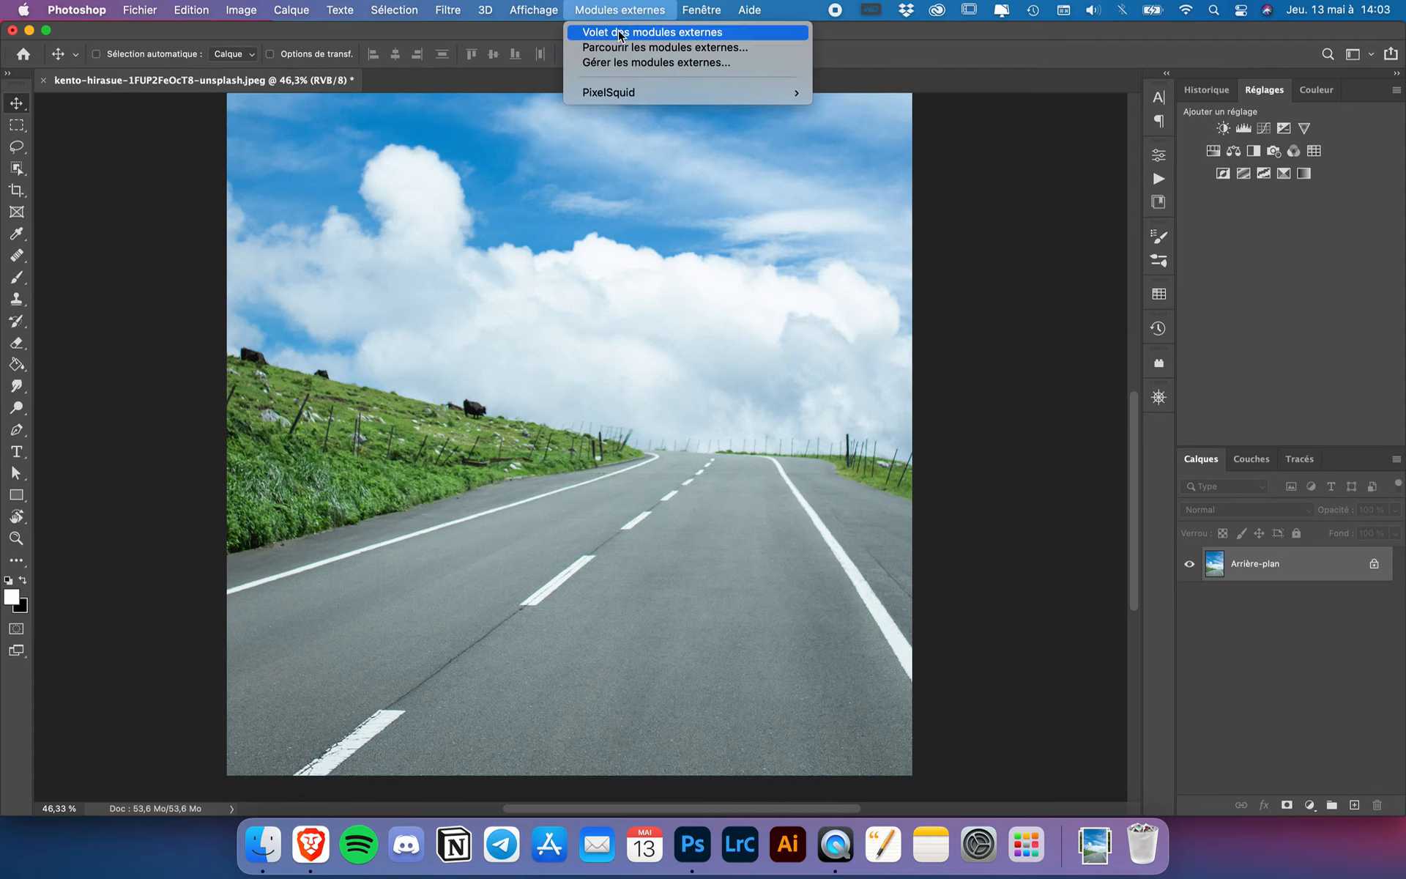
{"action": "left_click", "coordinate": [621, 33]}
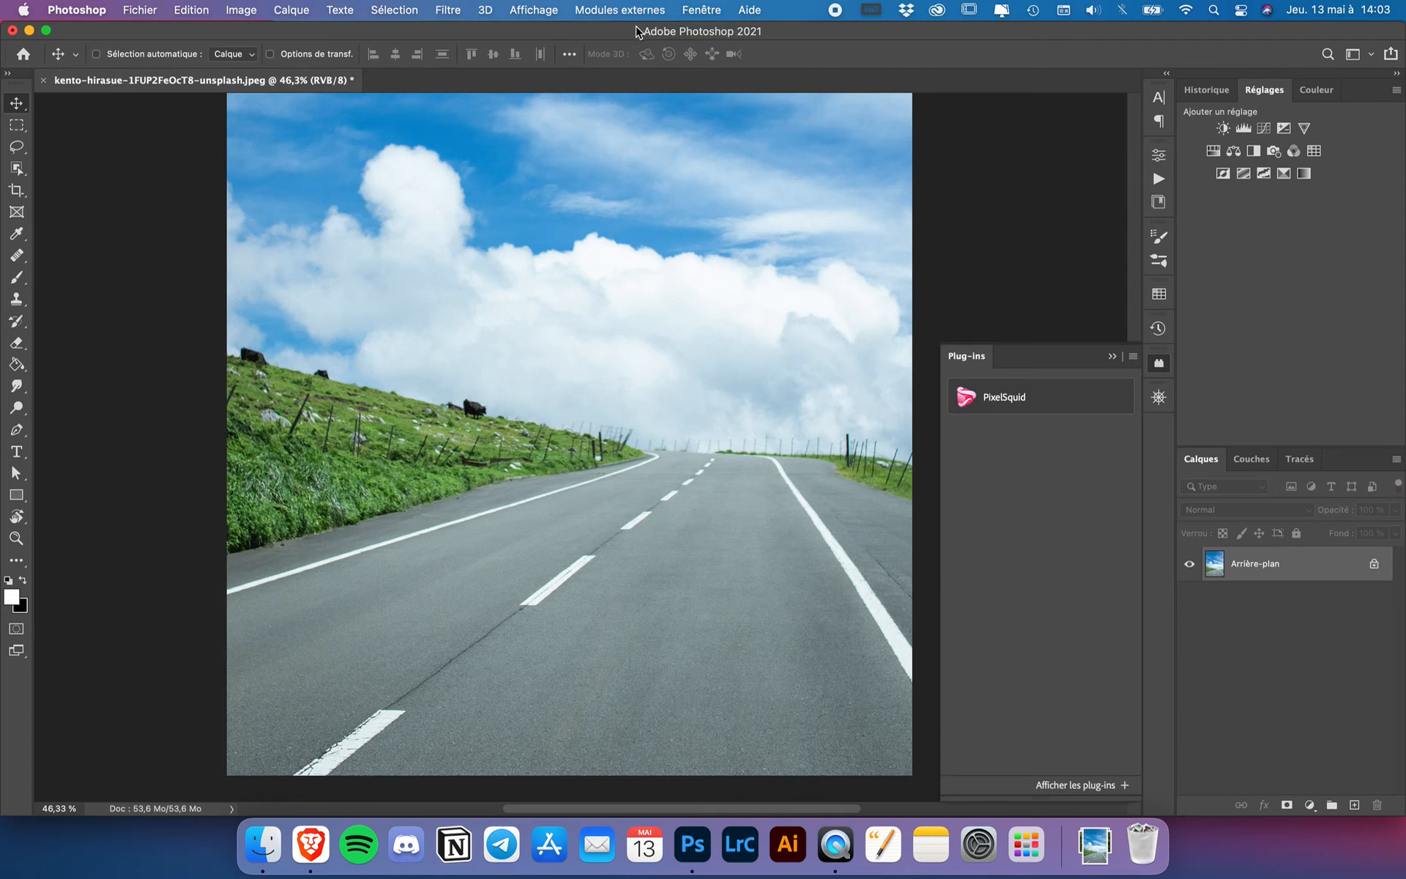
{"action": "left_click", "coordinate": [700, 9]}
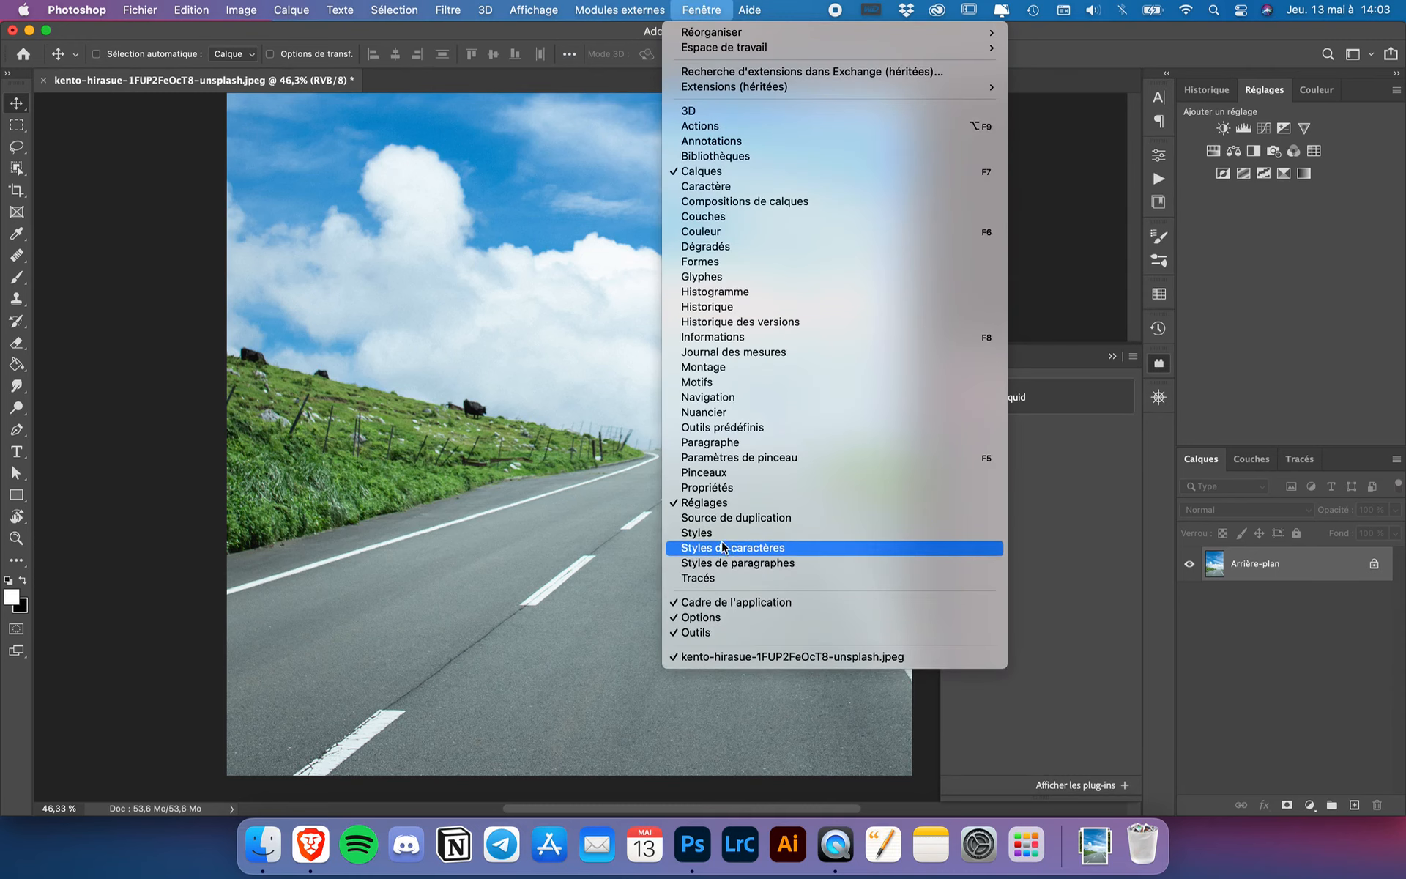
{"action": "left_click", "coordinate": [616, 32]}
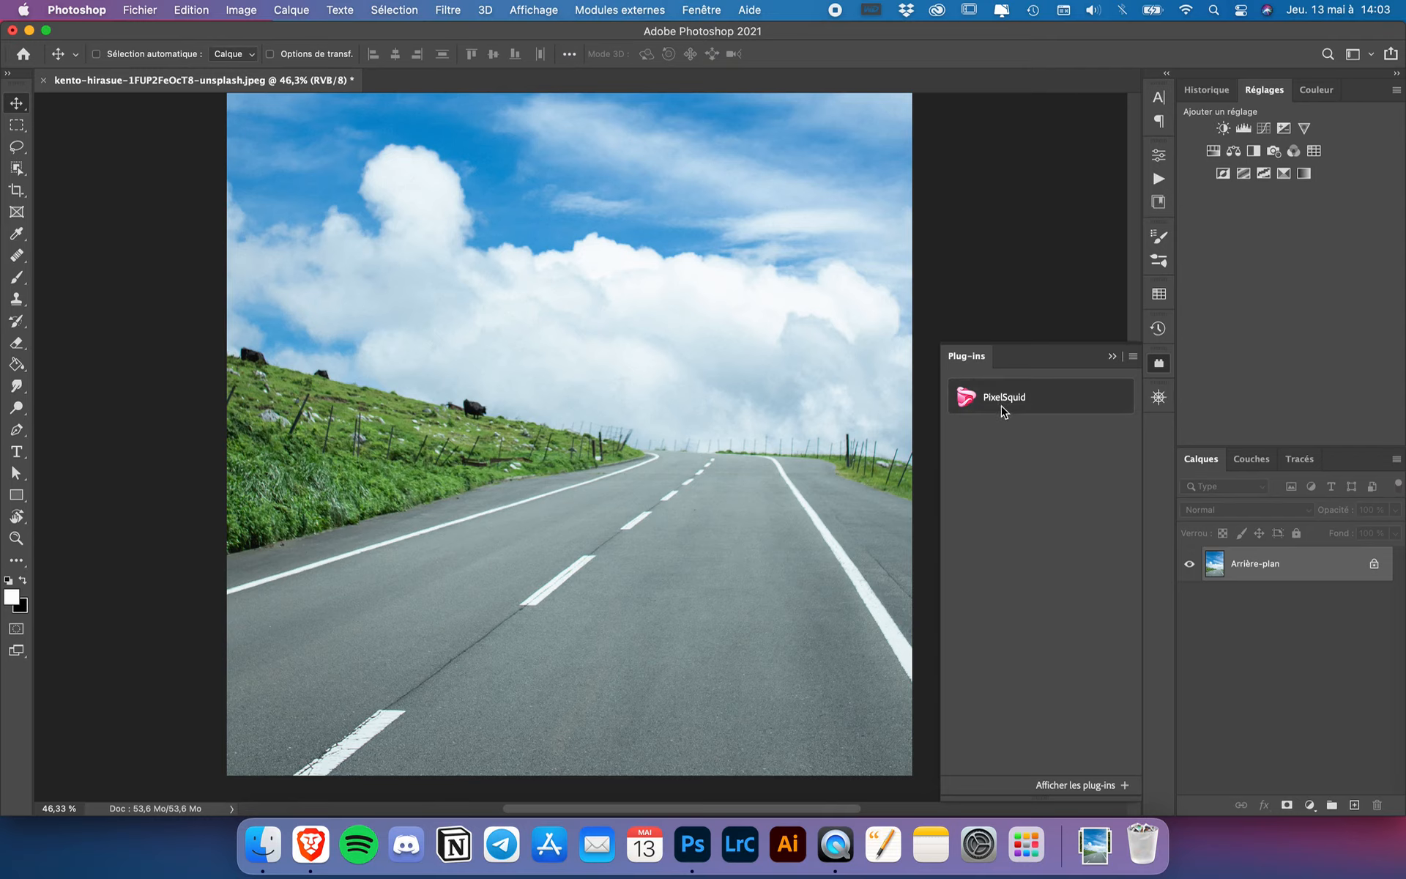
Step: Open the plug-in marketplace in Creative Cloud and browse the recommended plug-ins down to PixelSquid
{"action": "left_click", "coordinate": [1134, 356]}
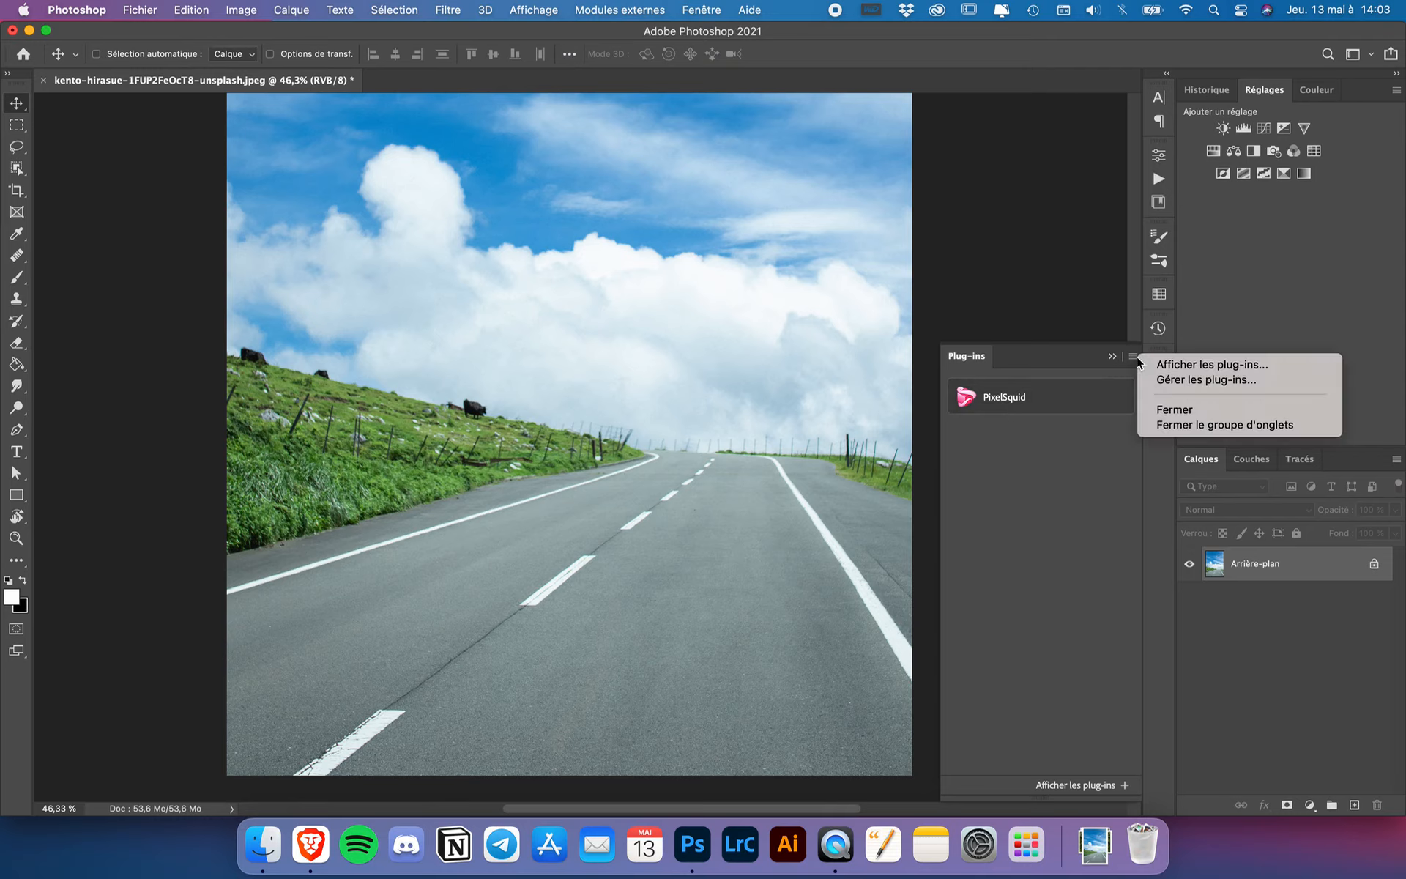
{"action": "left_click", "coordinate": [1177, 364]}
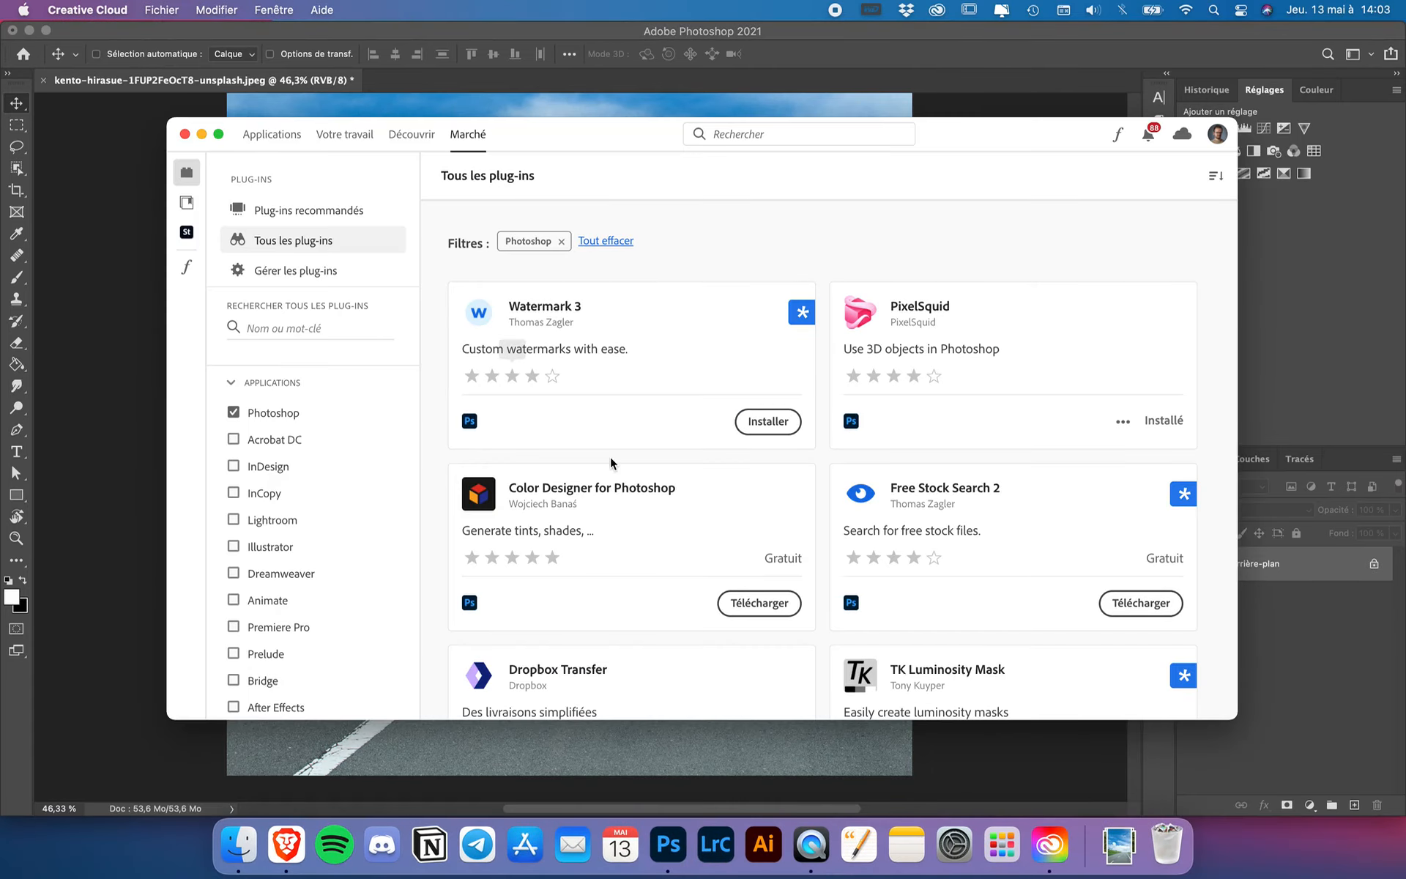
{"action": "left_click", "coordinate": [272, 136]}
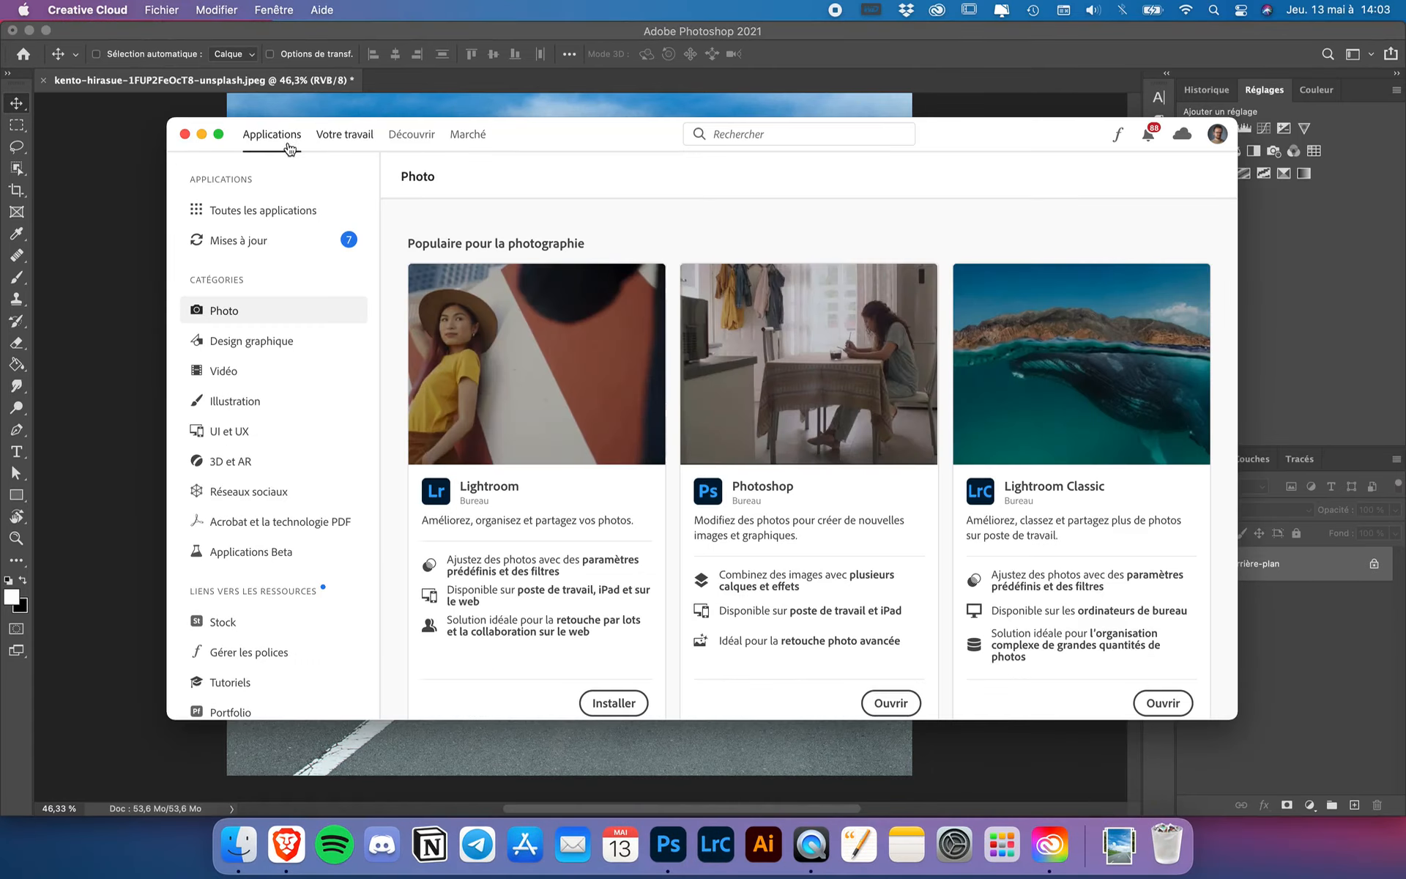
{"action": "left_click", "coordinate": [467, 136]}
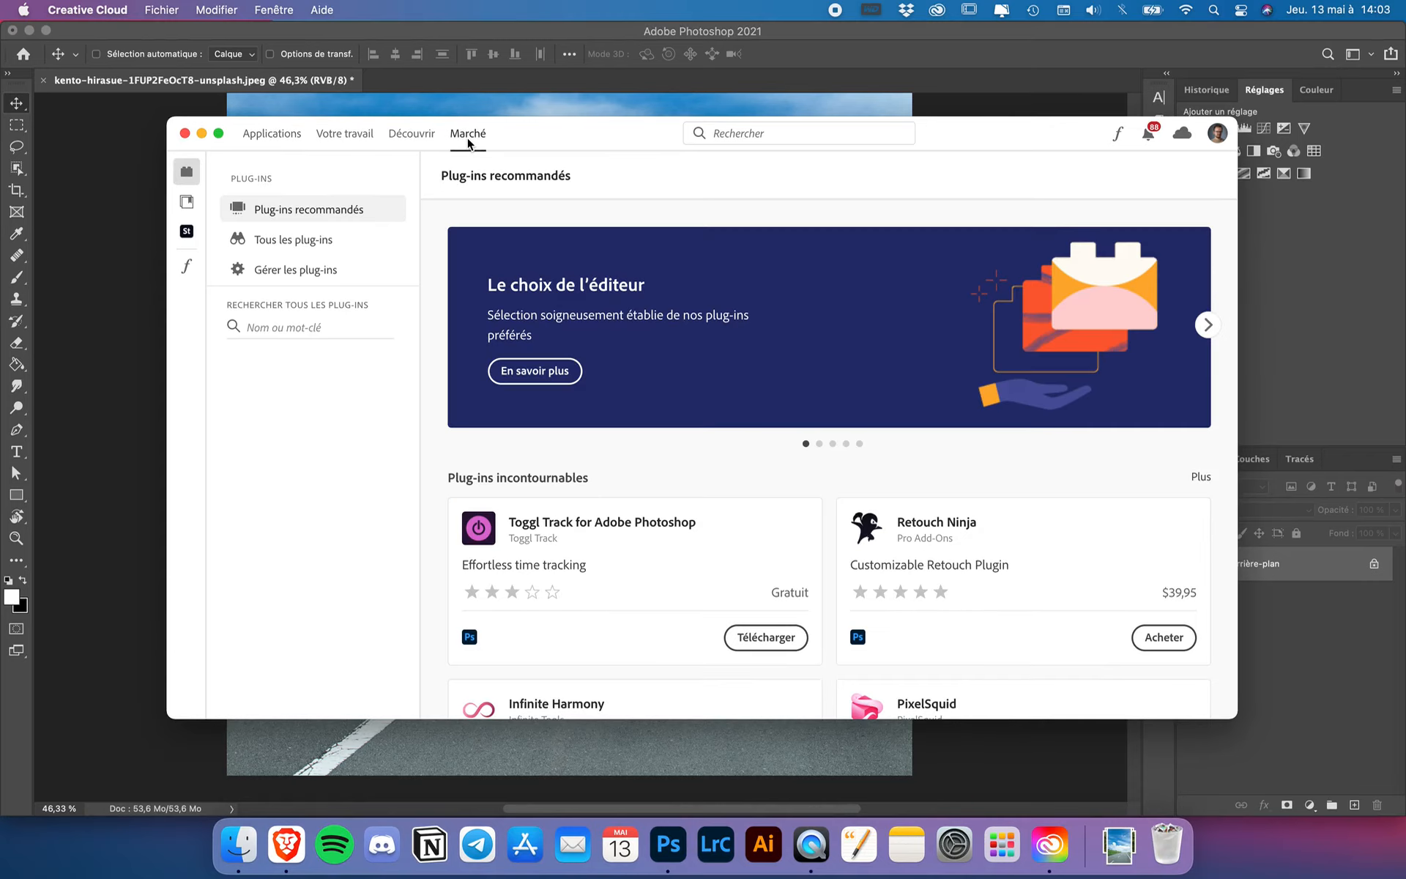
{"action": "scroll", "coordinate": [554, 520], "scroll_direction": "down", "scroll_amount": 2}
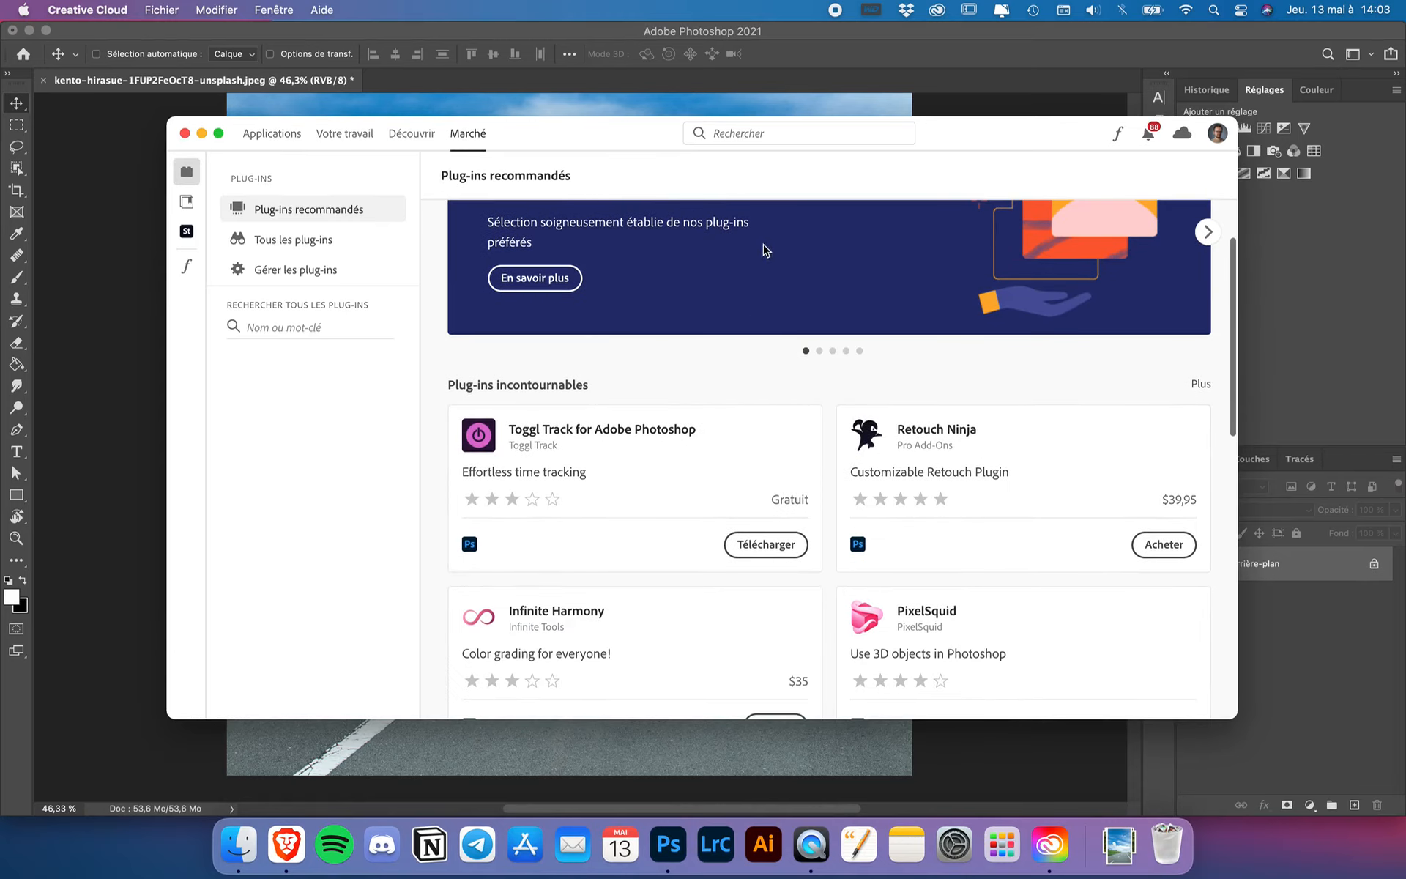
{"action": "scroll", "coordinate": [781, 569], "scroll_direction": "down", "scroll_amount": 2}
{"action": "scroll", "coordinate": [834, 590], "scroll_direction": "down", "scroll_amount": 1}
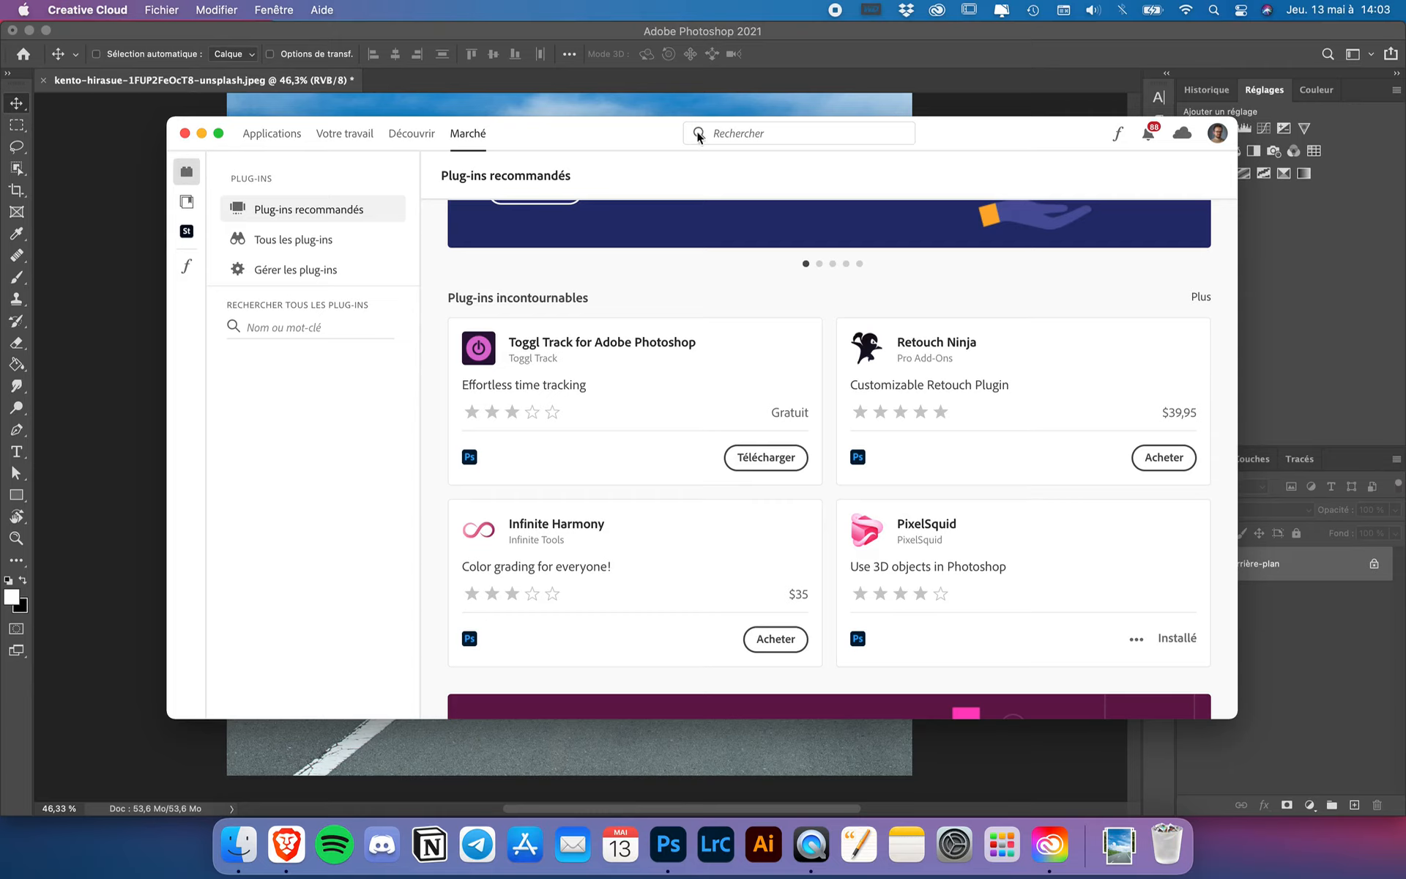
Step: Search Creative Cloud for "pixelsquid", then clear the search and return to the recommended plug-ins
{"action": "left_click", "coordinate": [740, 135]}
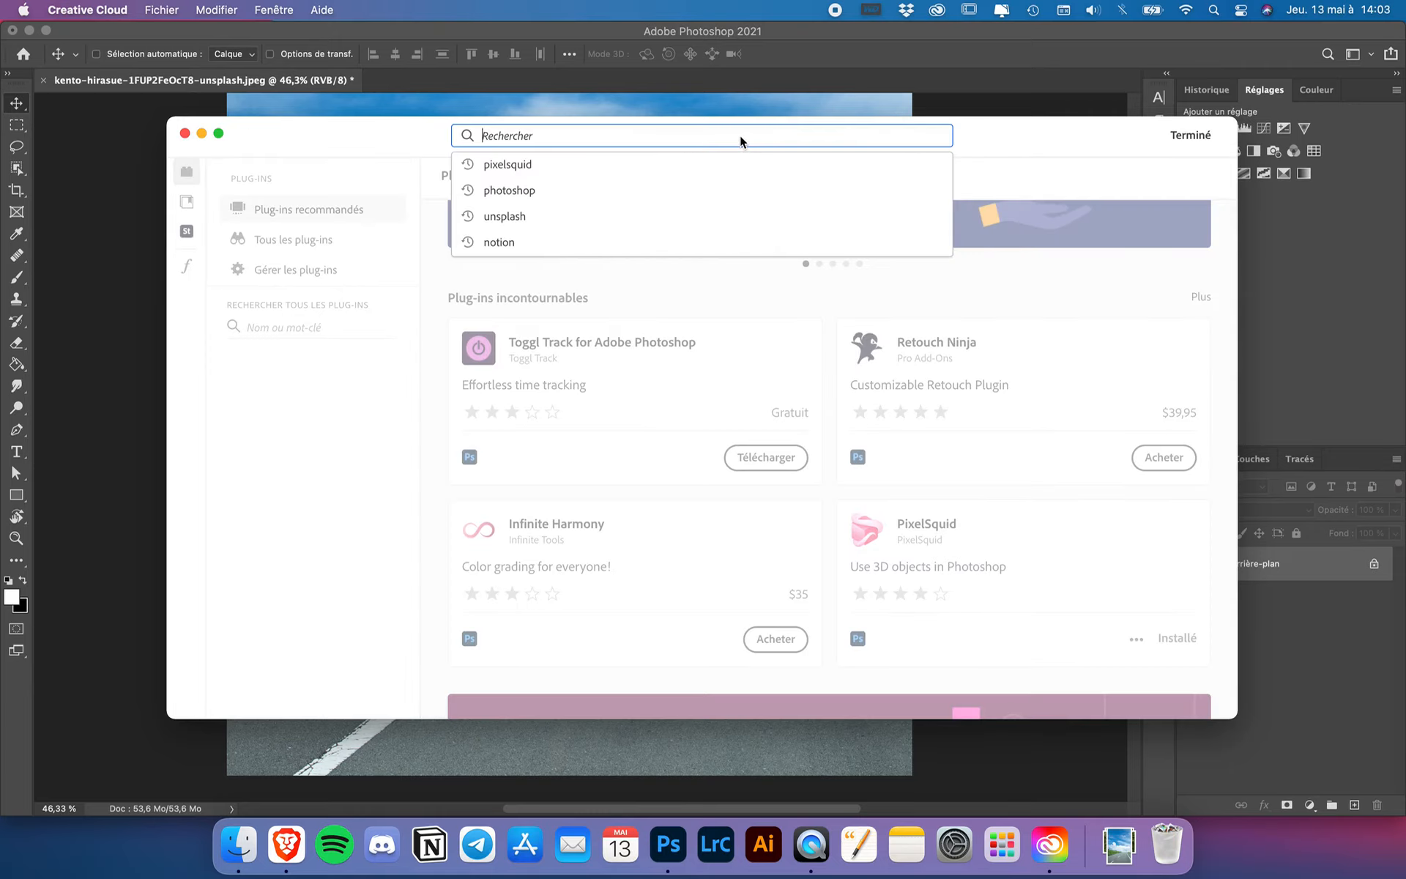
{"action": "type", "text": "pixe"}
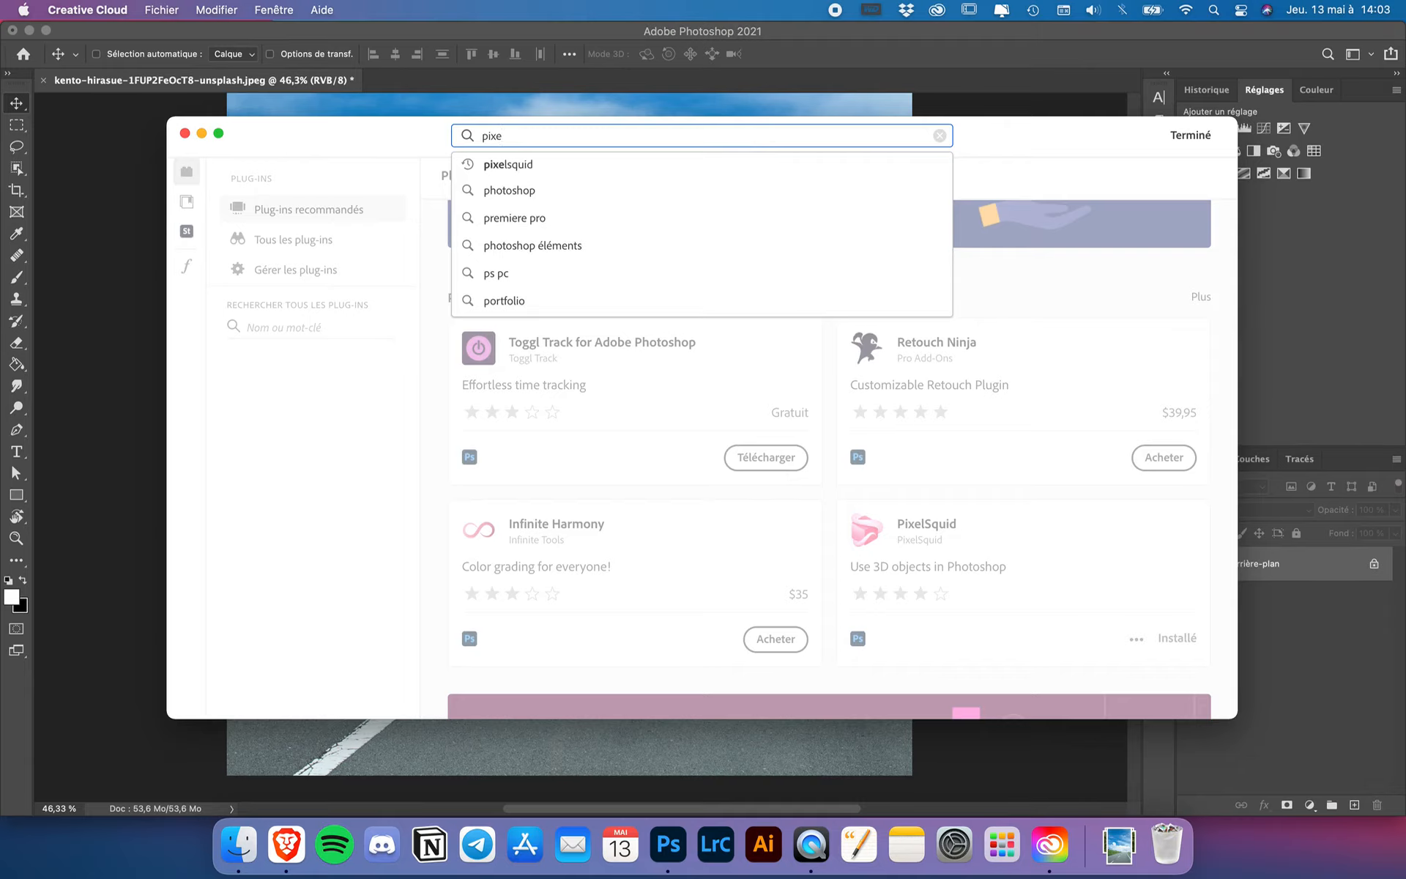
{"action": "left_click", "coordinate": [679, 164]}
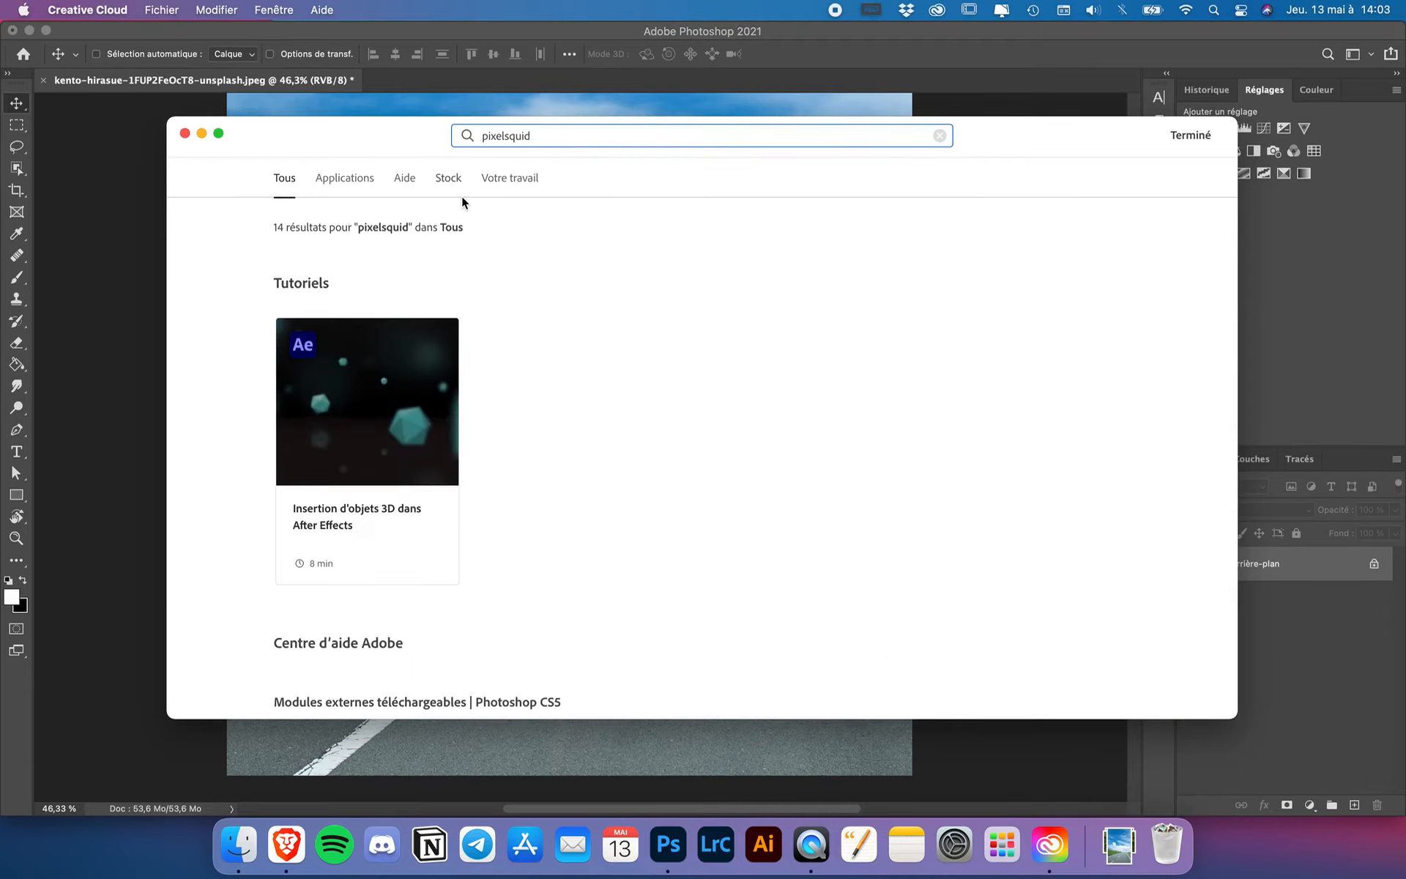
{"action": "left_click", "coordinate": [938, 136]}
{"action": "left_click", "coordinate": [1184, 147]}
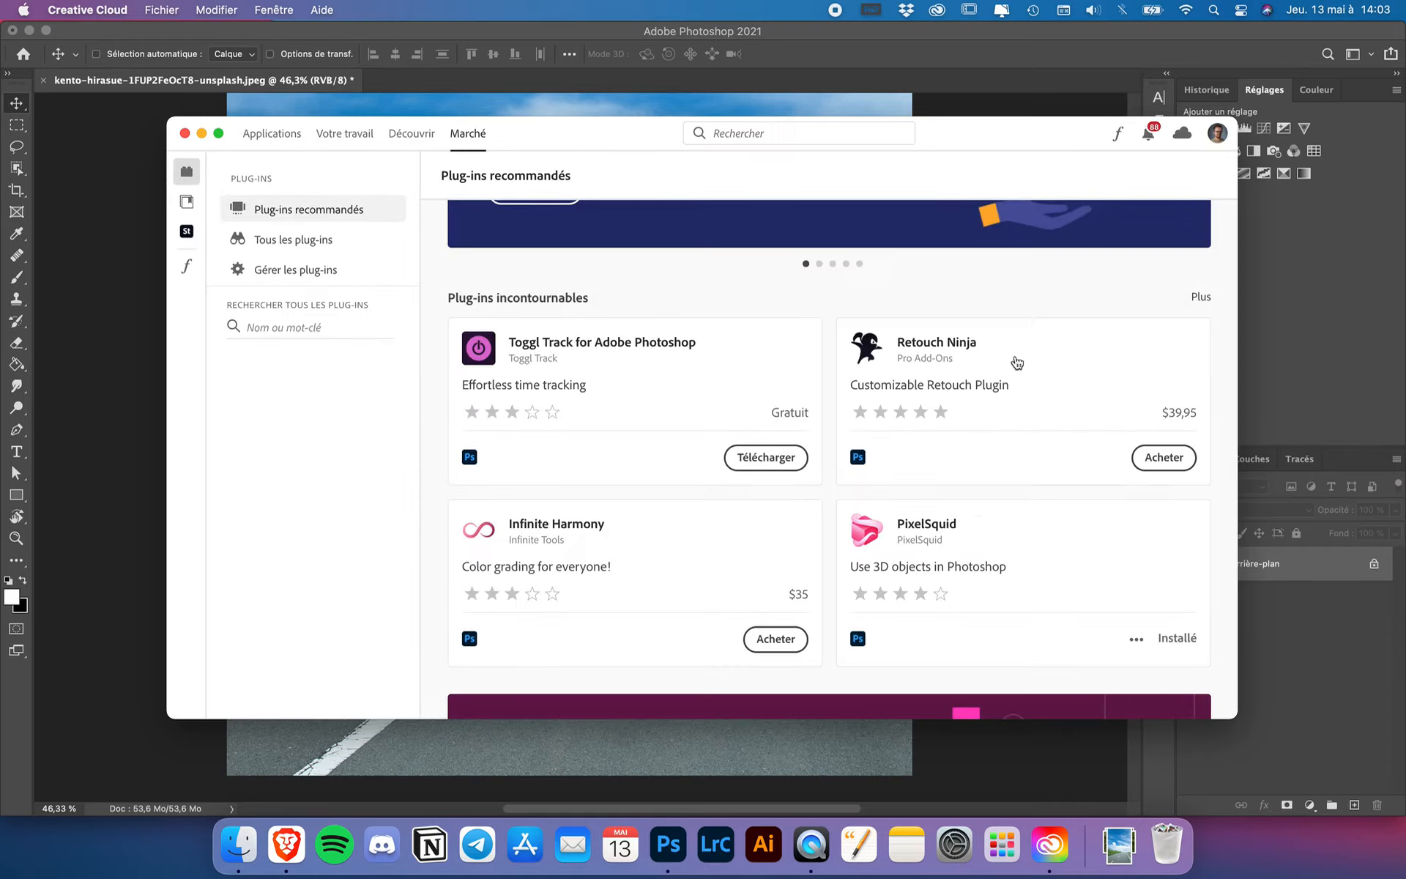
Step: Check the PixelSquid plug-in's entry, enter "pixesquid" in the plug-in search and close the Creative Cloud window
{"action": "scroll", "coordinate": [981, 476], "scroll_direction": "down", "scroll_amount": 2}
{"action": "scroll", "coordinate": [1065, 558], "scroll_direction": "down", "scroll_amount": 2}
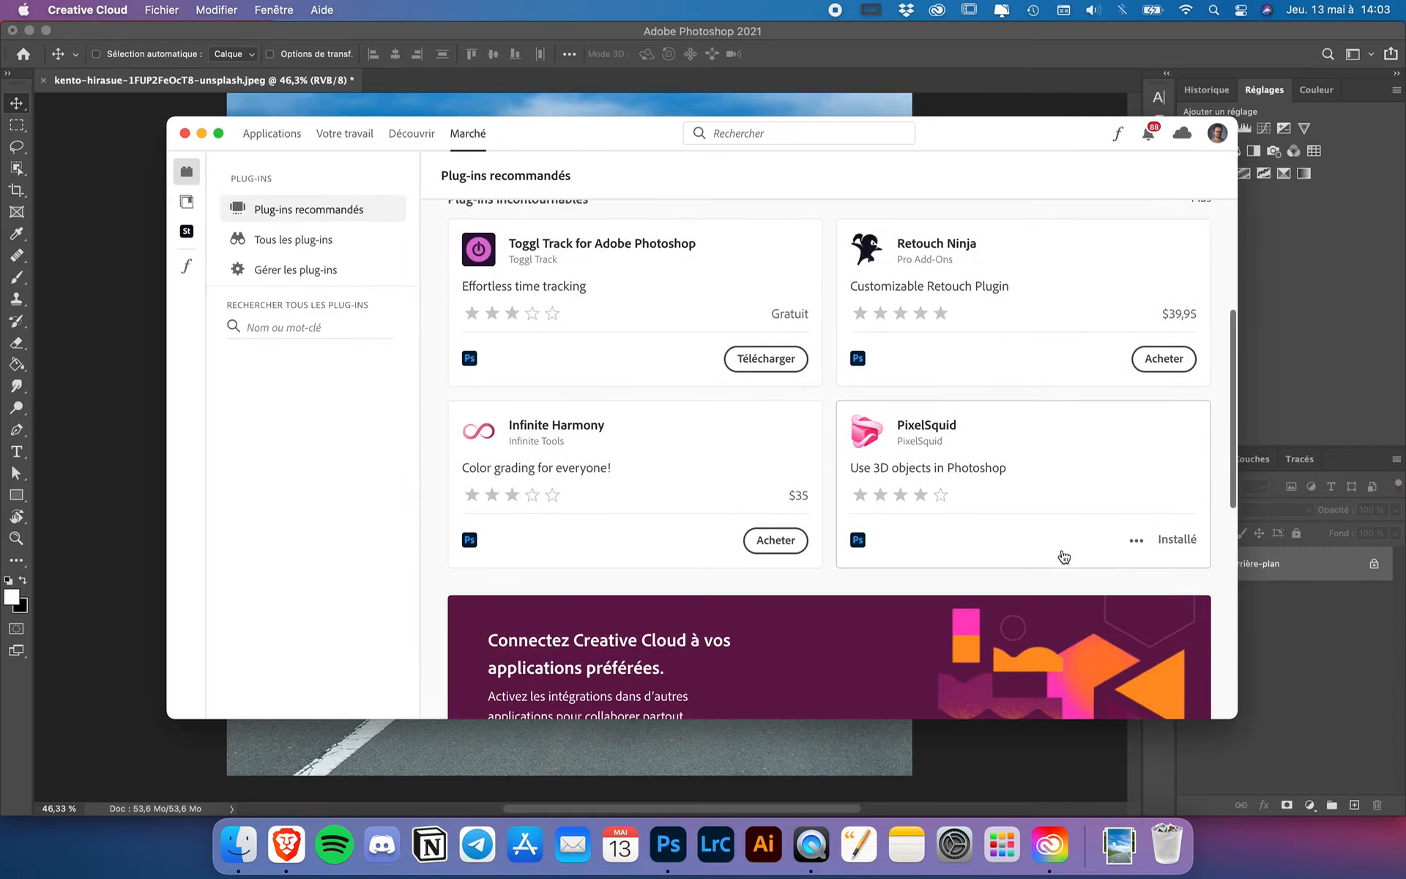
{"action": "left_click", "coordinate": [307, 327]}
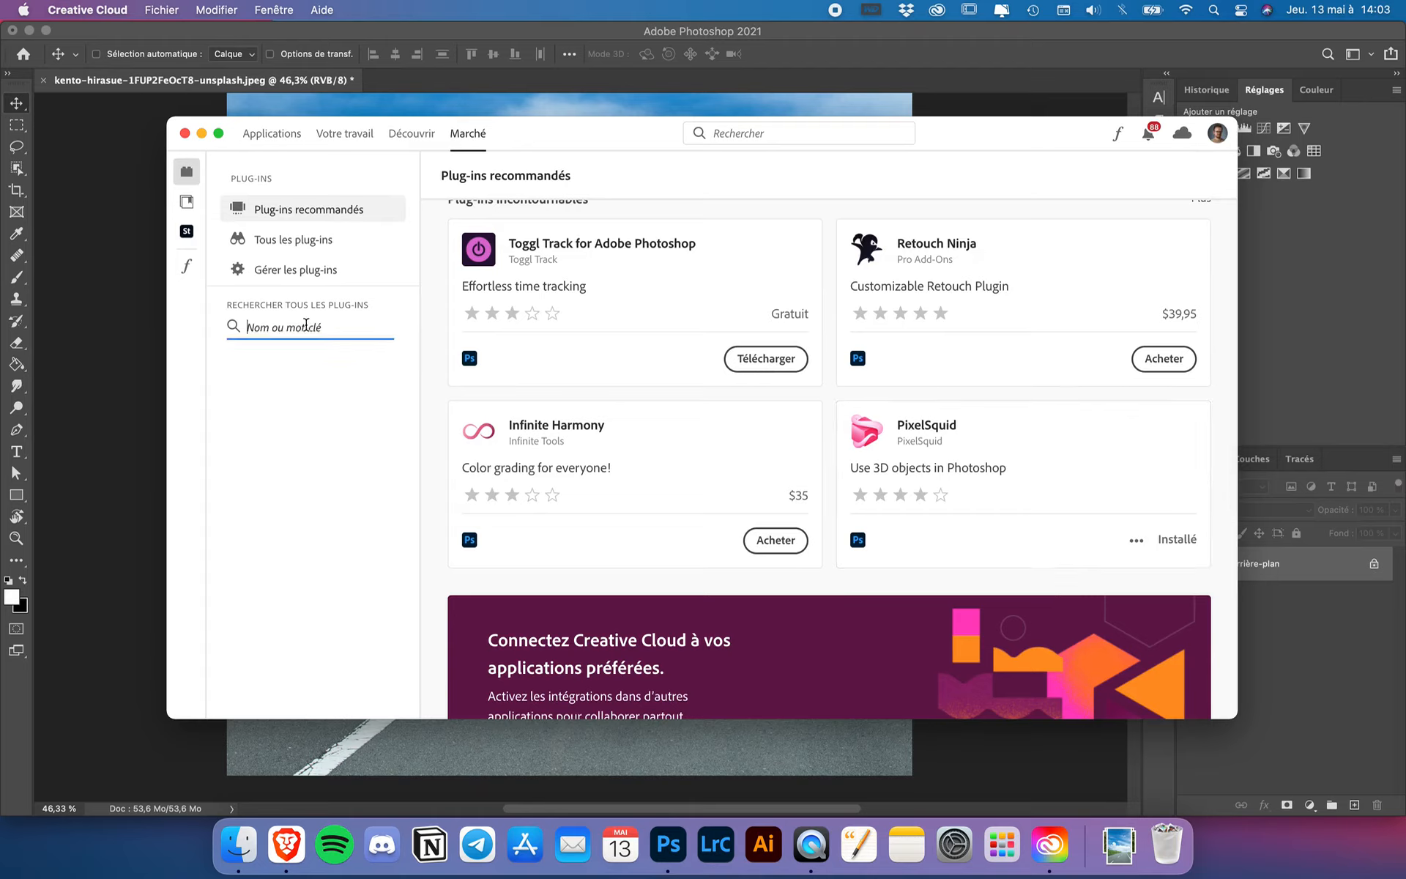
{"action": "type", "text": "pixesquid"}
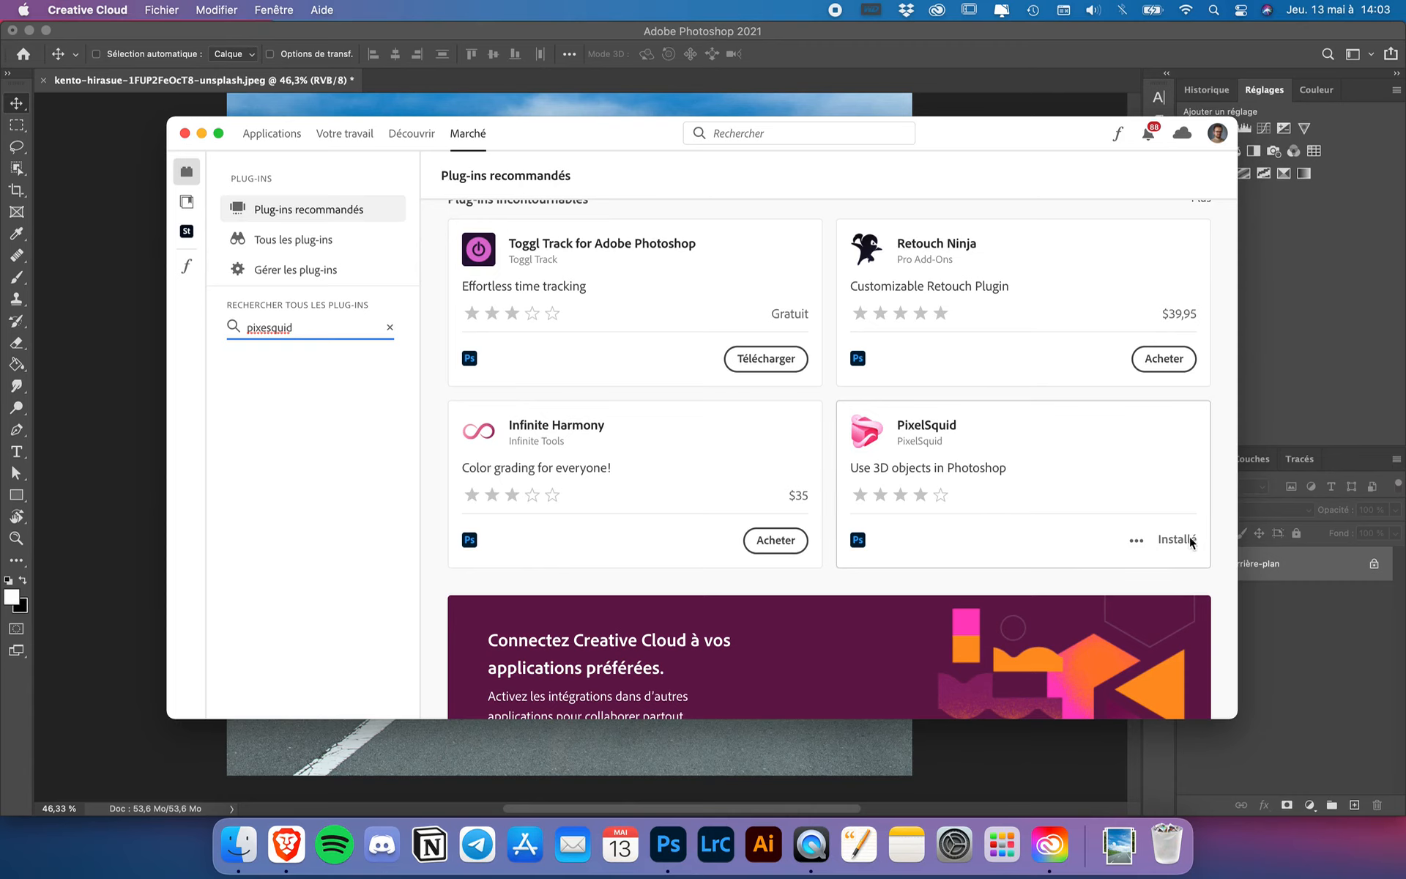
{"action": "left_click", "coordinate": [184, 133]}
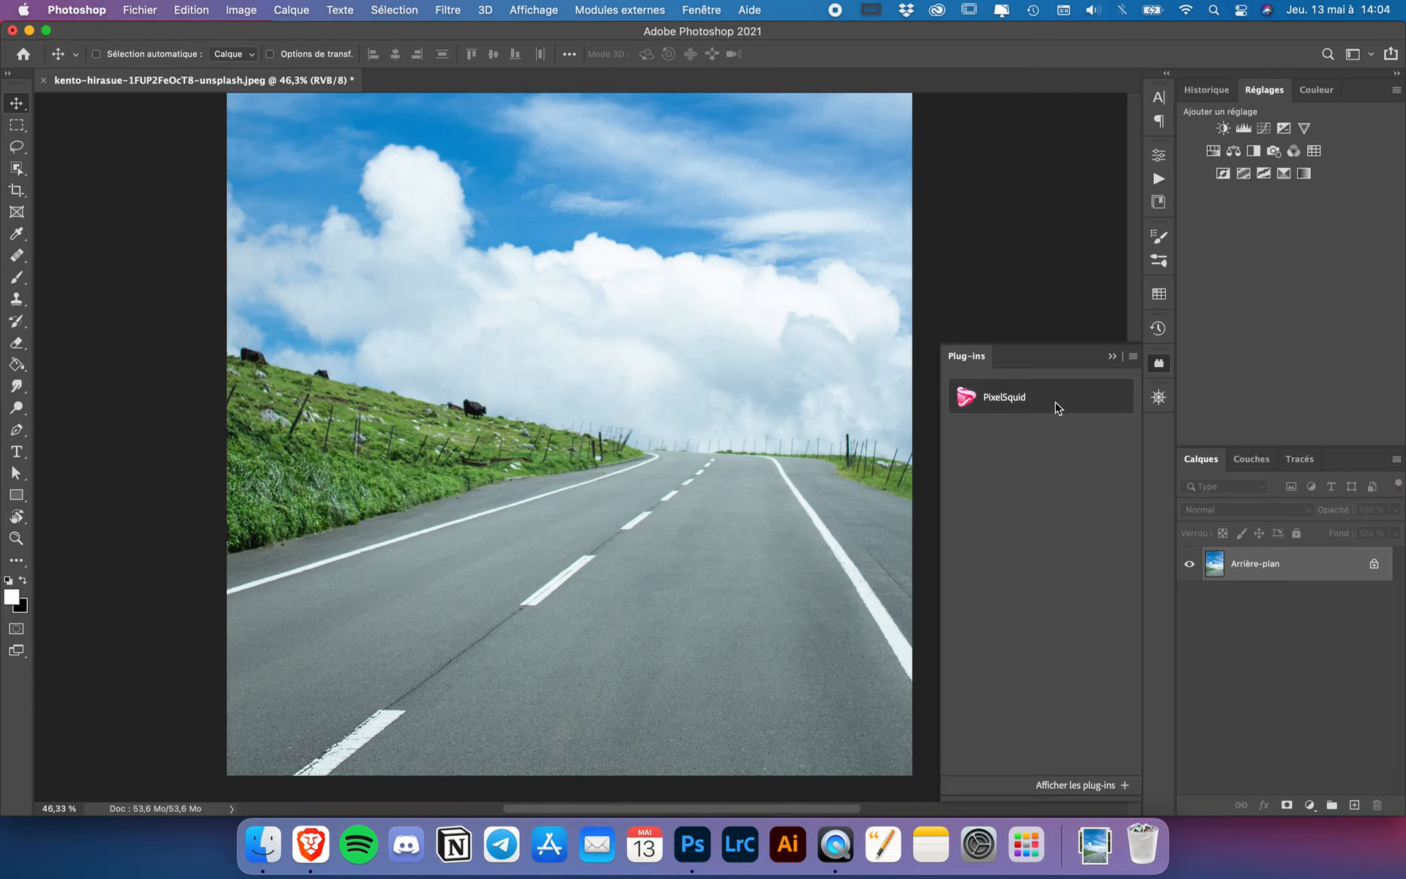
Step: Launch the PixelSquid plug-in, search for "ice cream van" and choose the pink and purple van
{"action": "left_click", "coordinate": [992, 399]}
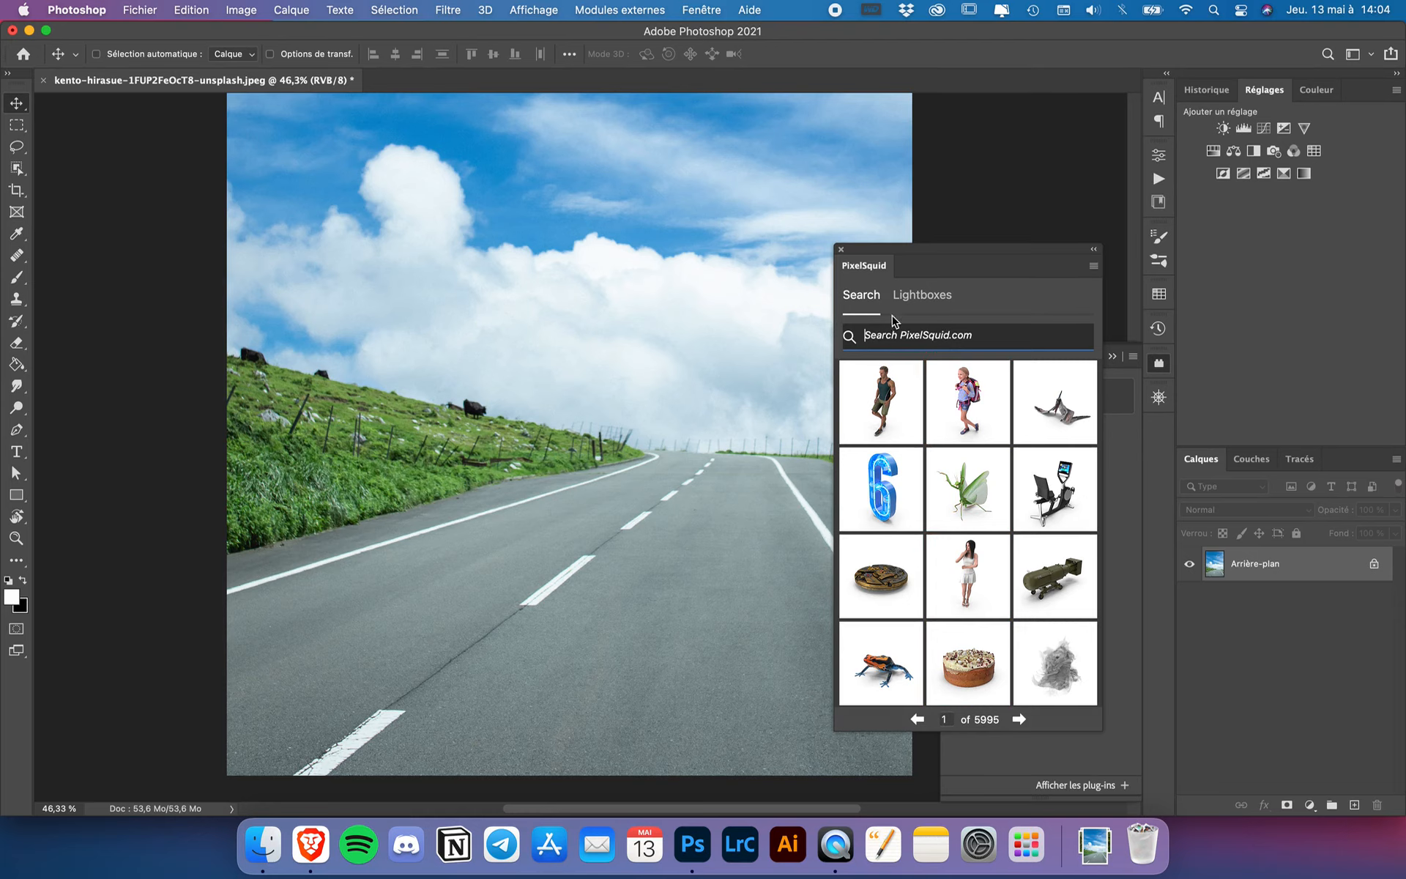
{"action": "type", "text": "ice cream van"}
{"action": "key", "text": "Return"}
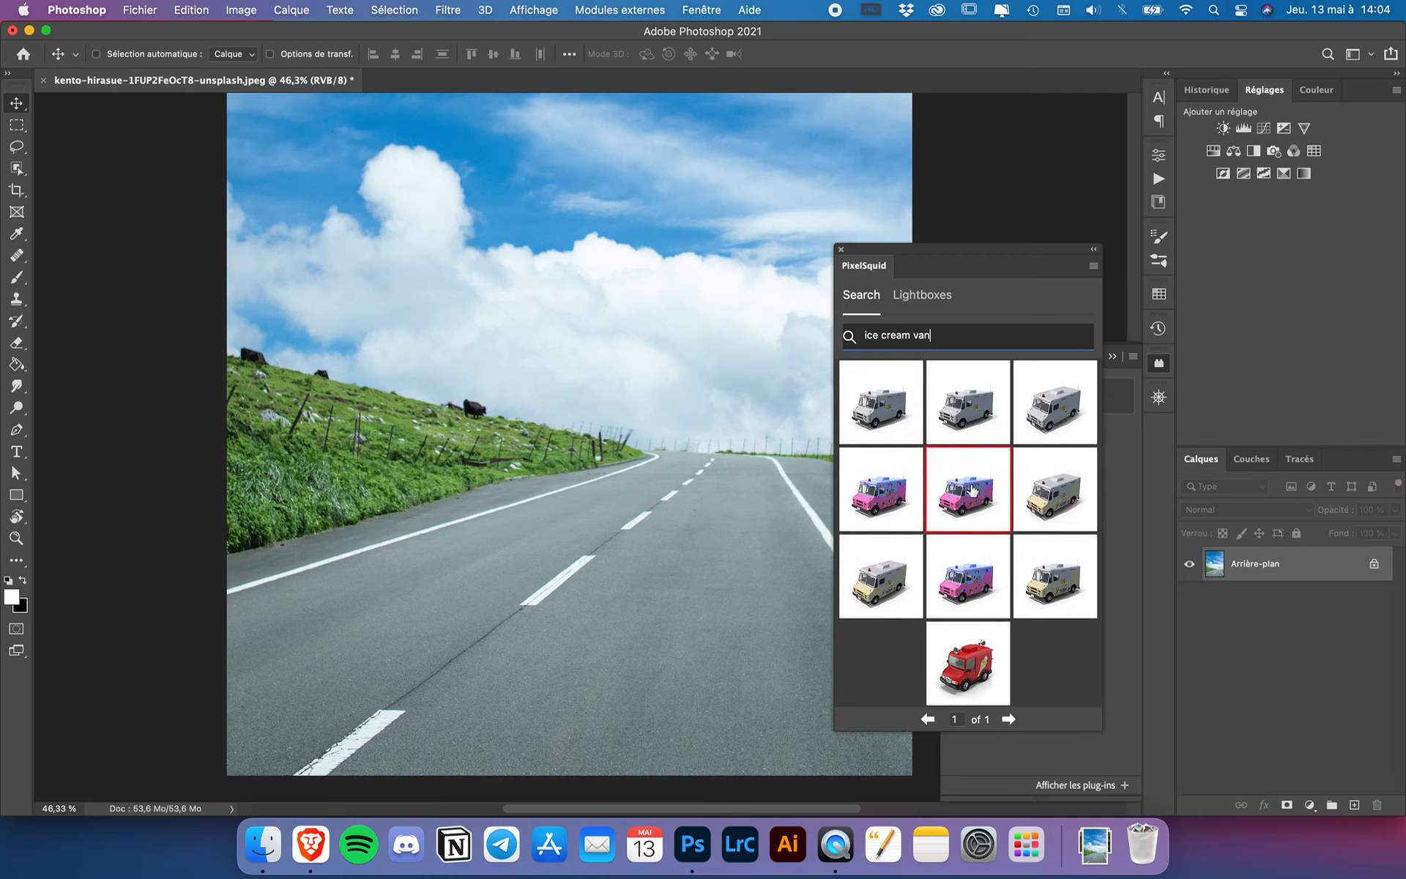
{"action": "left_click", "coordinate": [890, 486]}
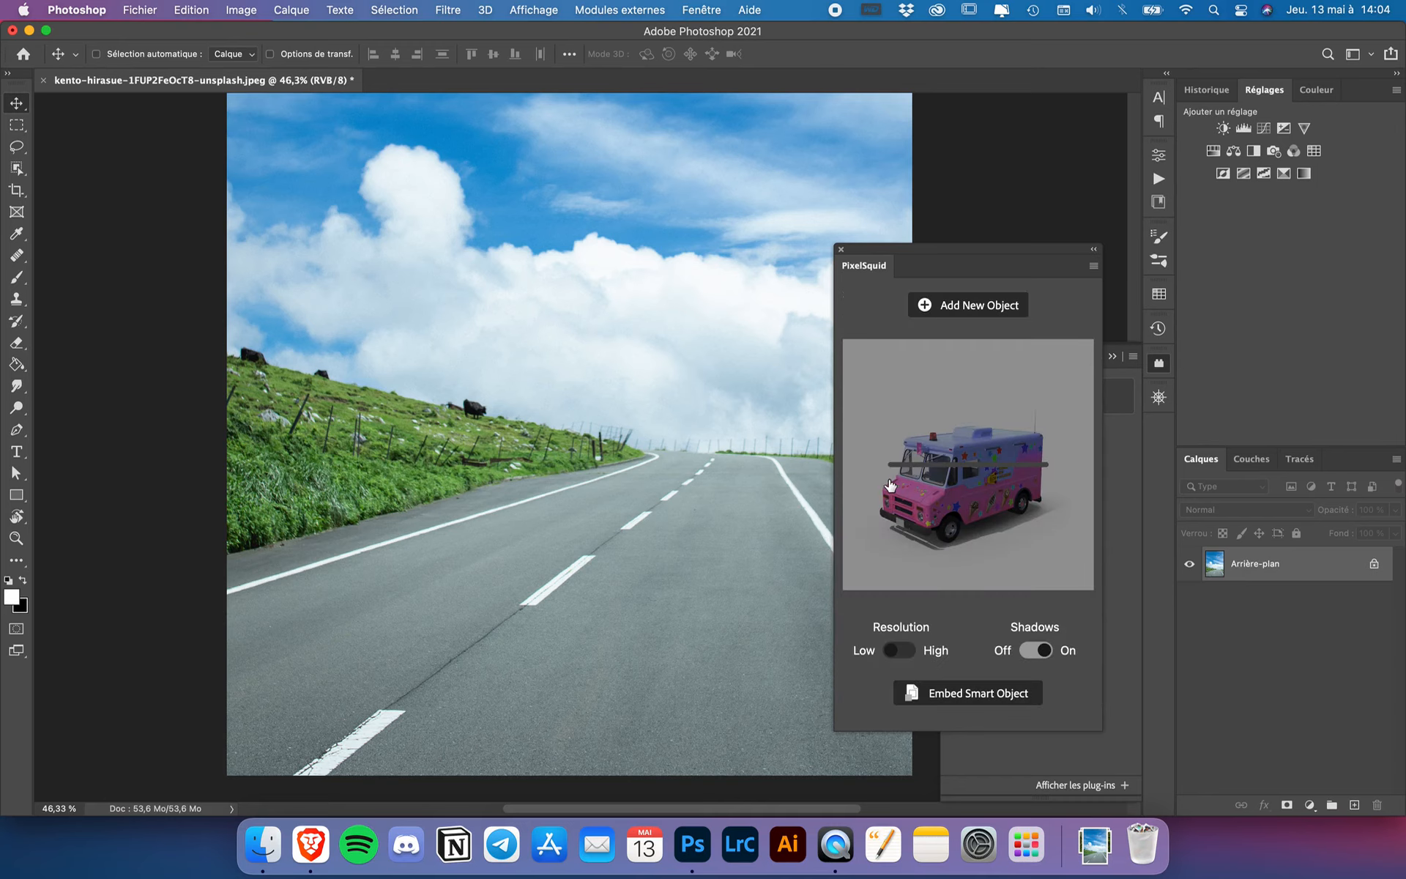
Step: Turn the ice cream van to face front in the road image and enlarge it to about 1689%
{"action": "left_click_drag", "start_coordinate": [738, 457], "coordinate": [670, 455]}
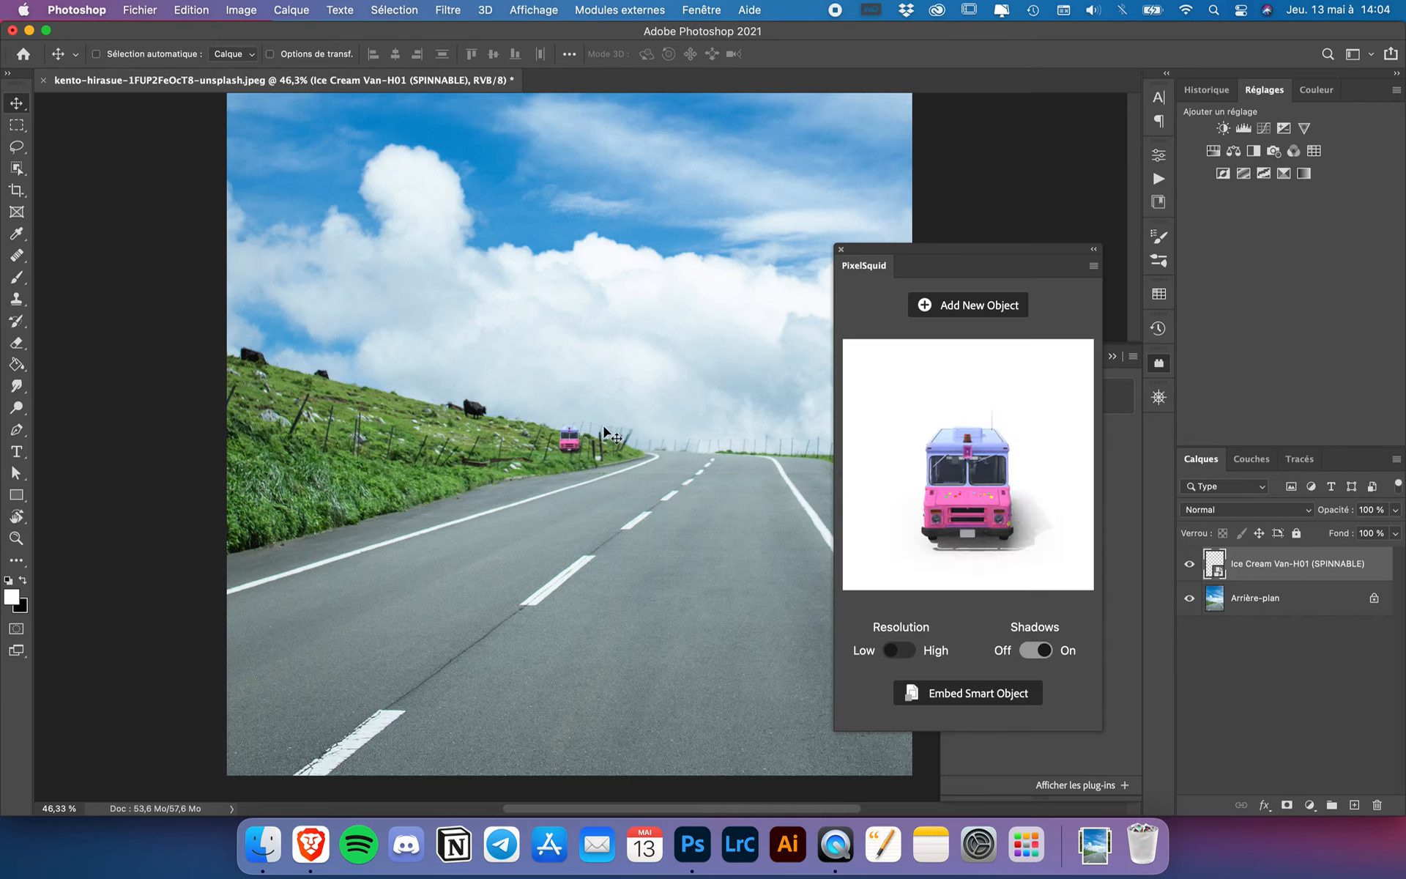
{"action": "key", "text": "super"}
{"action": "key", "text": "super+t"}
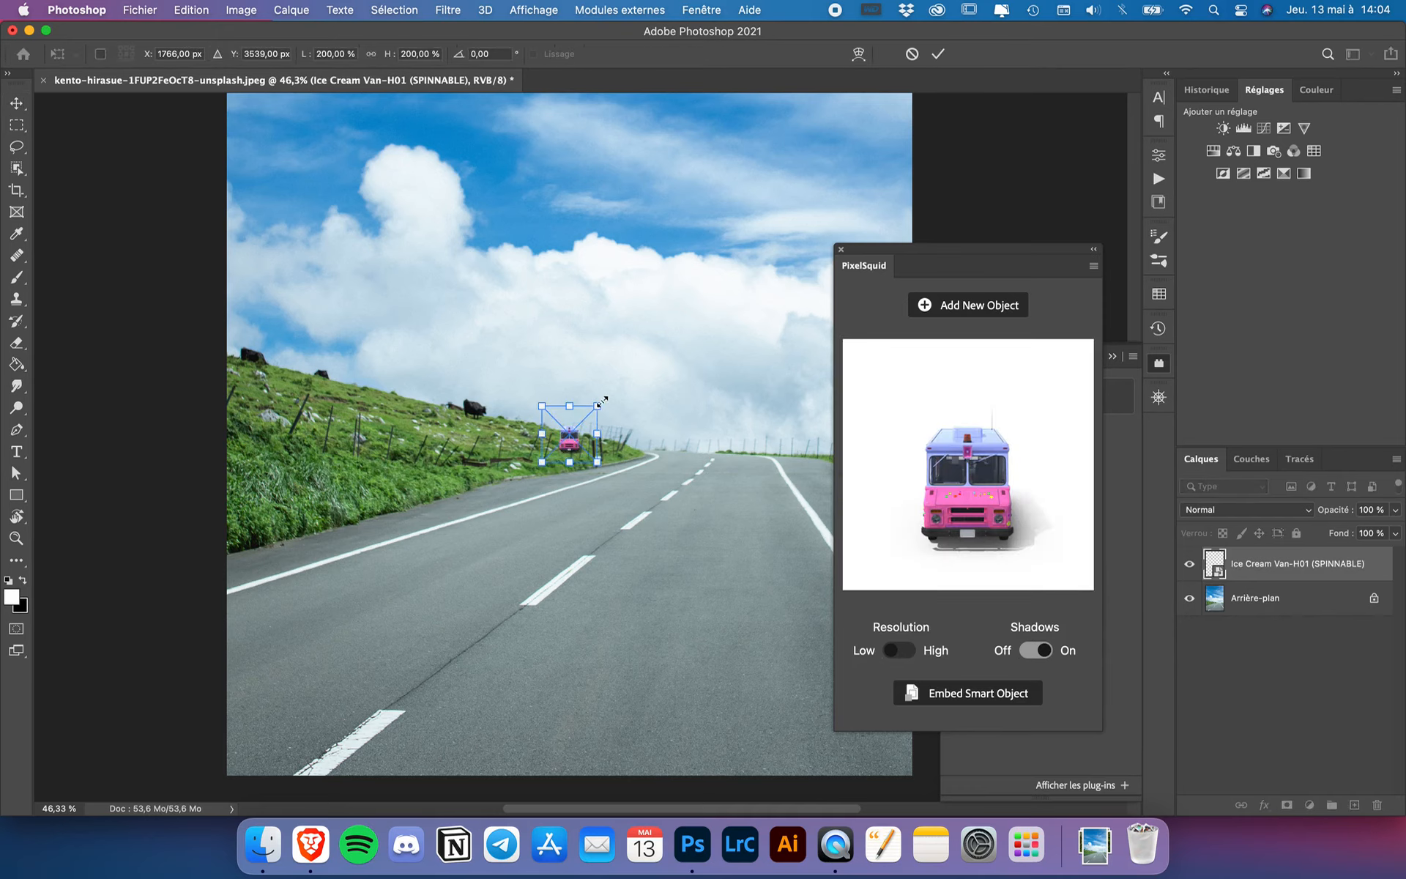
{"action": "left_click_drag", "start_coordinate": [601, 401], "coordinate": [818, 195]}
{"action": "key", "text": "Return"}
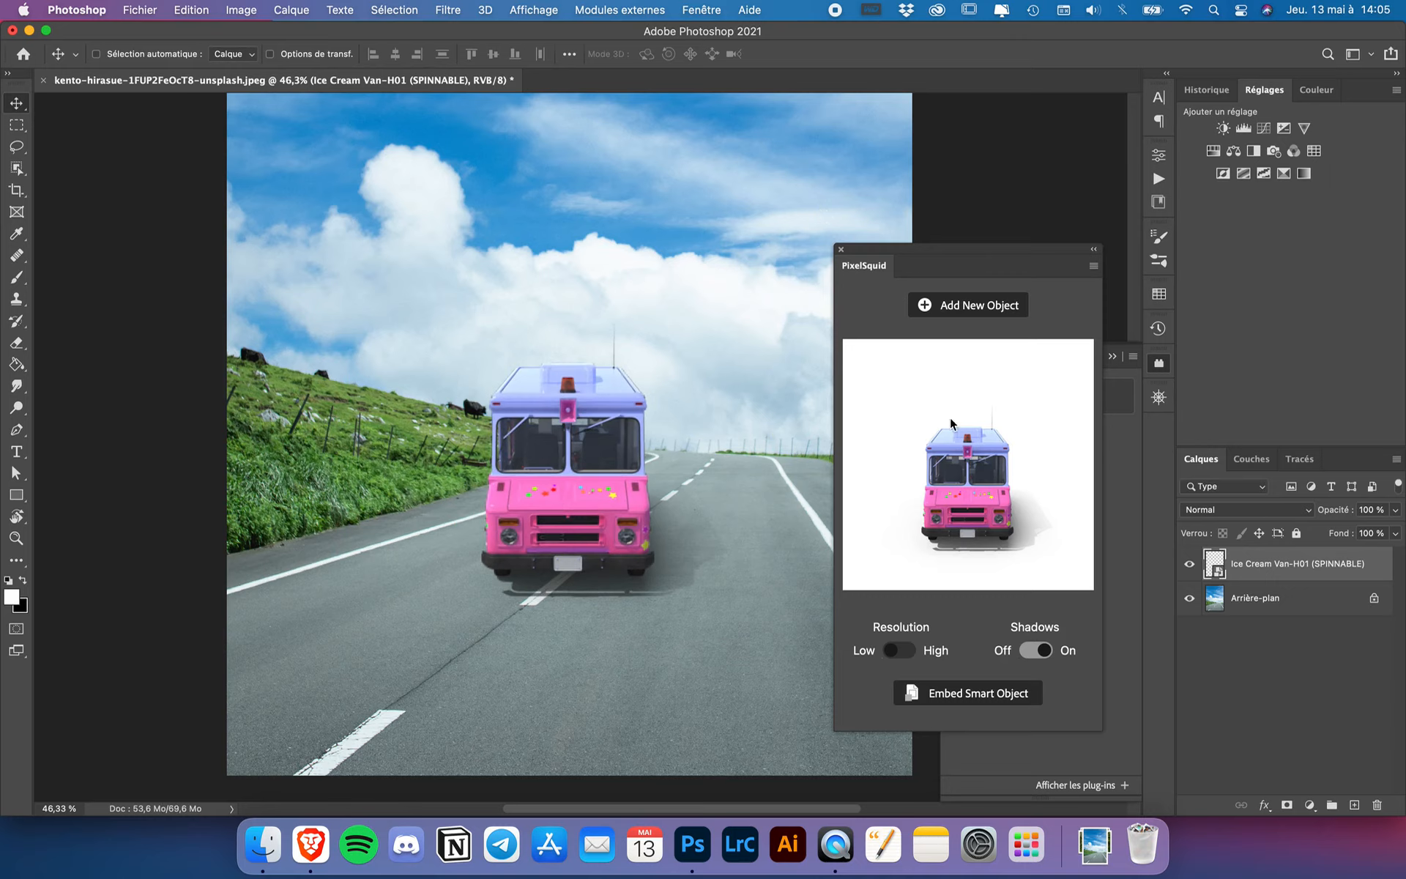
Step: Spin the van to a three-quarter view and move it about 1.2 cm right and 5.9 cm down
{"action": "mouse_move", "coordinate": [980, 482]}
{"action": "left_mouse_down"}
{"action": "mouse_move", "coordinate": [996, 520]}
{"action": "mouse_move", "coordinate": [985, 476]}
{"action": "left_mouse_up"}
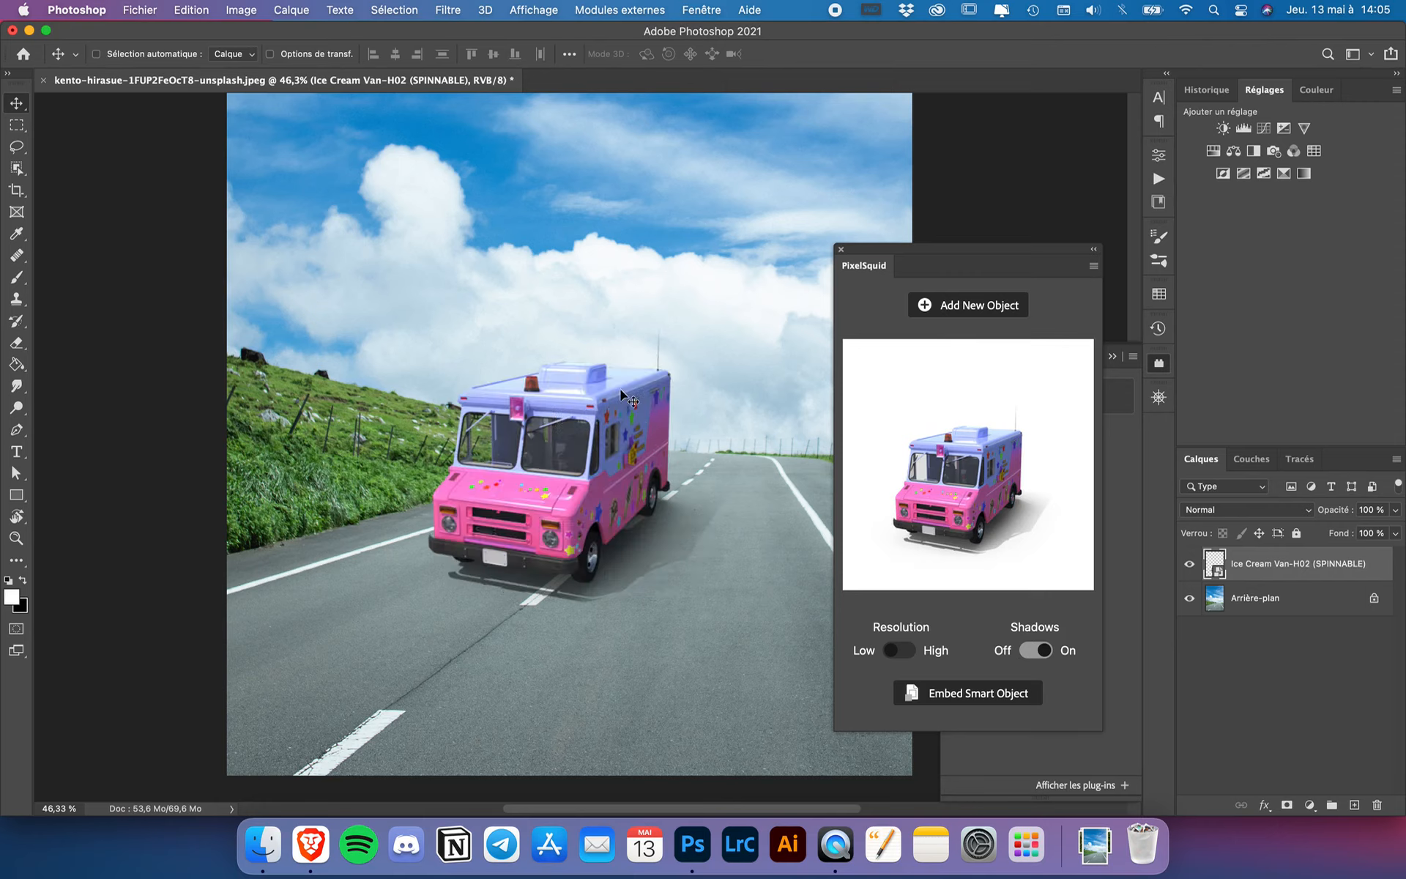
{"action": "left_click_drag", "start_coordinate": [575, 393], "coordinate": [628, 423]}
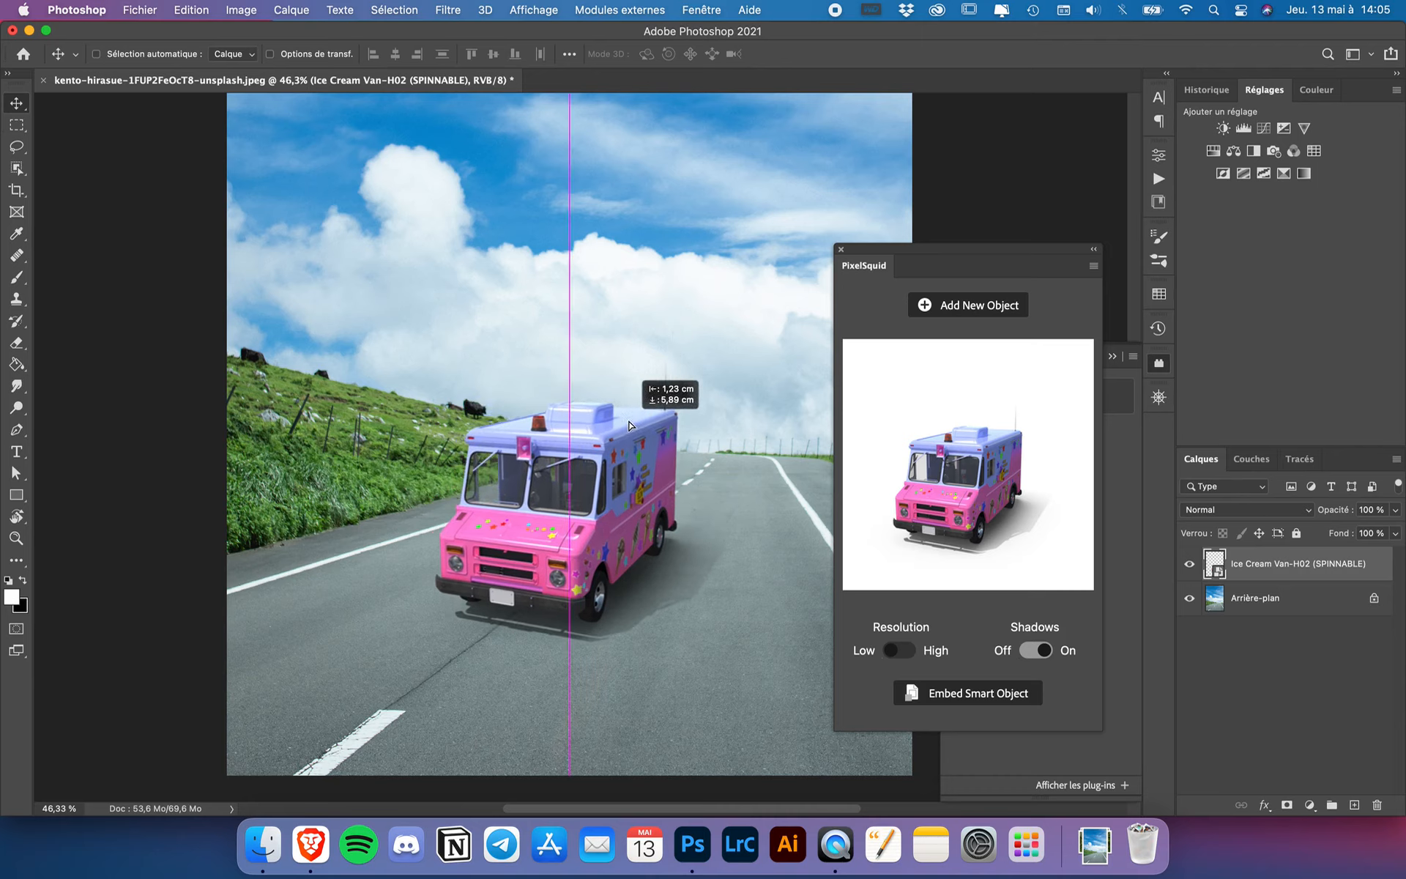
Step: Enlarge the van slightly and shift it up and left over the road's centre line
{"action": "key", "text": "super+t"}
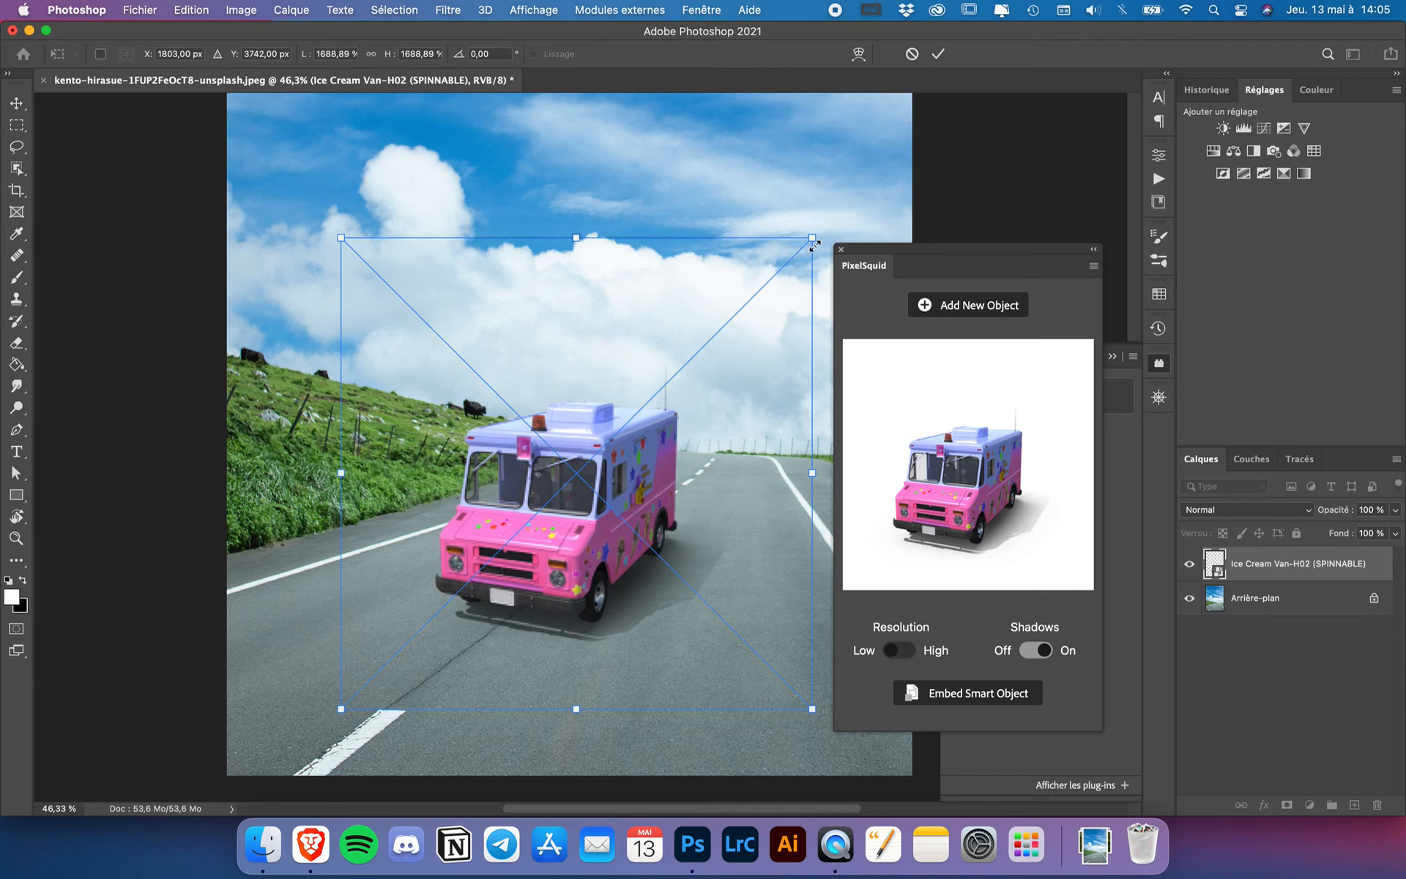
{"action": "left_click_drag", "start_coordinate": [812, 237], "coordinate": [852, 197]}
{"action": "mouse_move", "coordinate": [675, 412]}
{"action": "left_mouse_down"}
{"action": "mouse_move", "coordinate": [668, 392]}
{"action": "mouse_move", "coordinate": [657, 397]}
{"action": "left_mouse_up"}
{"action": "key", "text": "Return"}
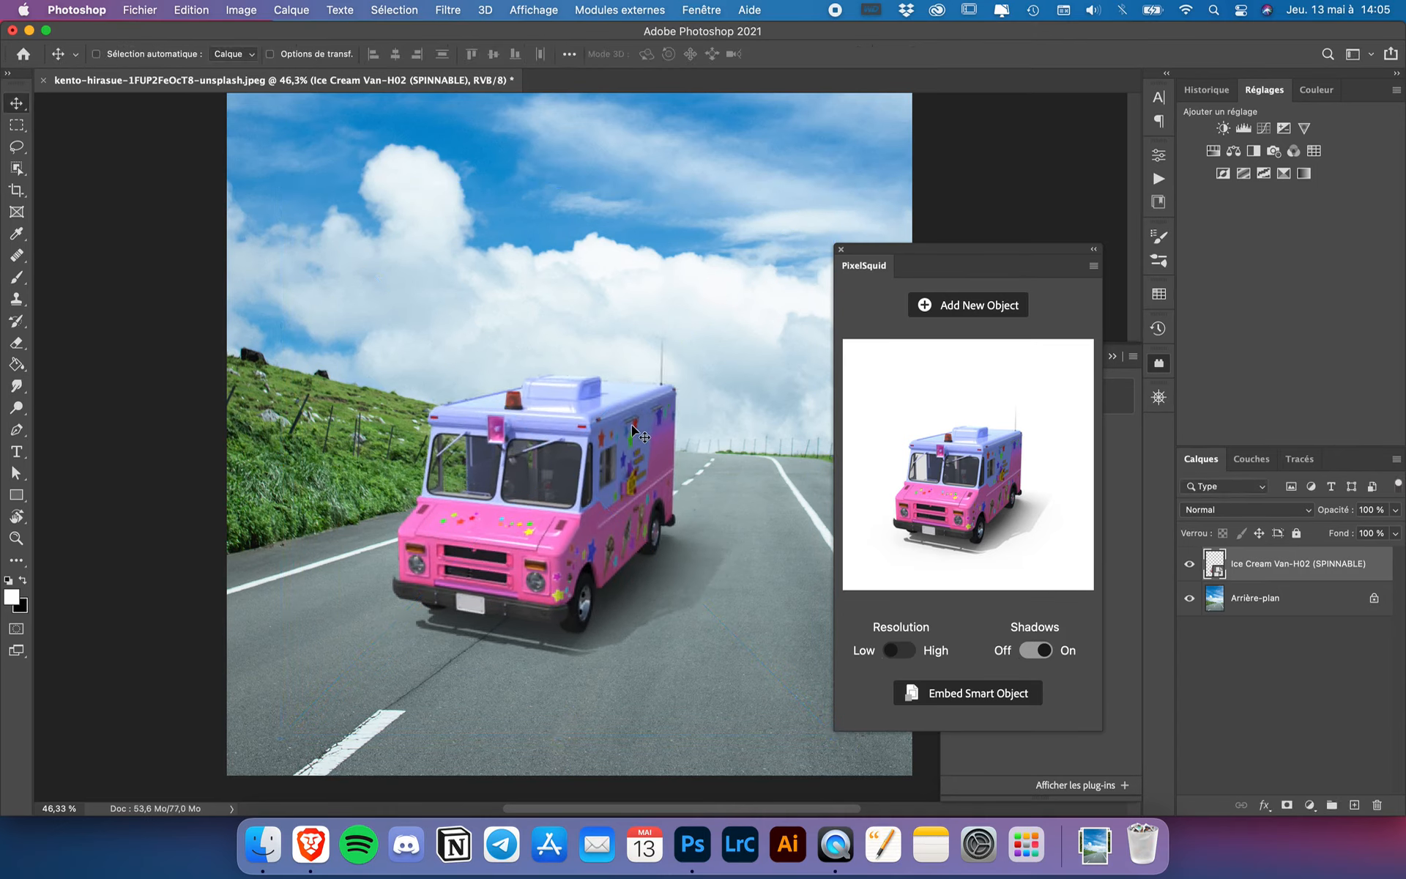
Step: Set the van's resolution to High, switch it to Low to compare the detail up close, and set it back to High
{"action": "scroll", "coordinate": [644, 604], "scroll_direction": "up", "scroll_amount": 5}
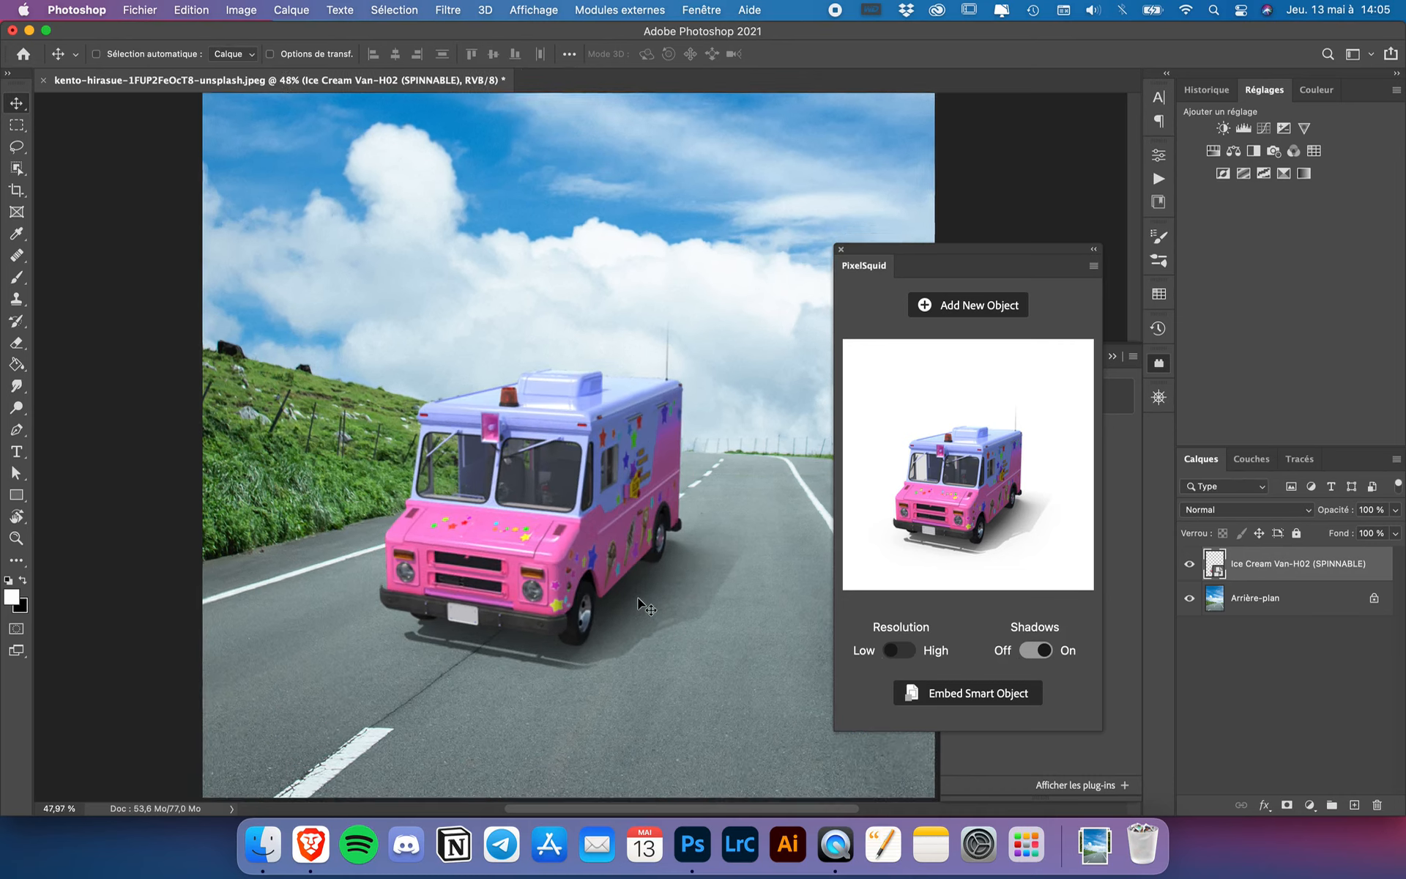
{"action": "scroll", "coordinate": [583, 469], "scroll_direction": "up", "scroll_amount": 2}
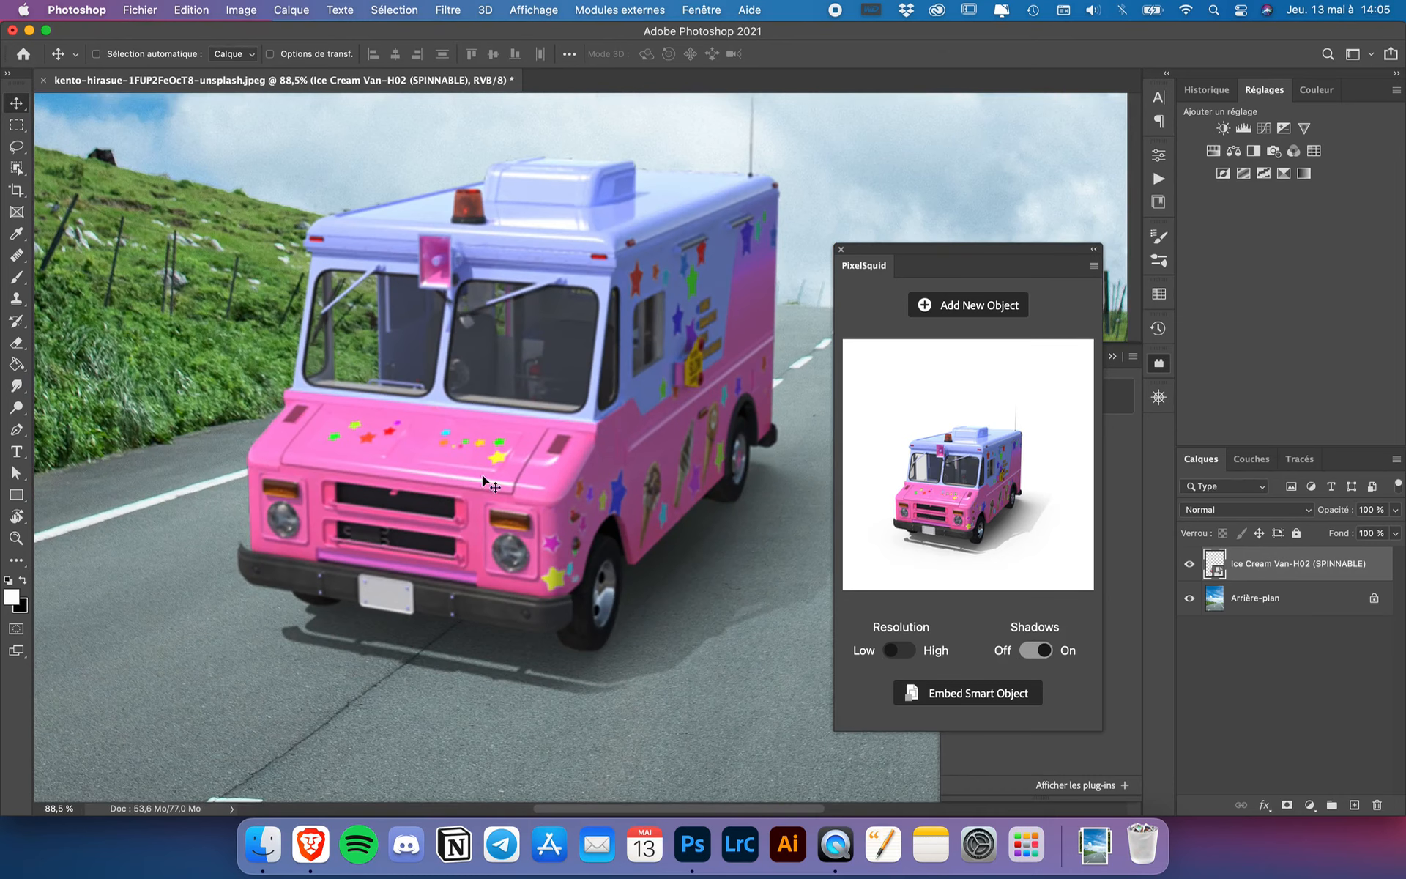
{"action": "left_click", "coordinate": [901, 652]}
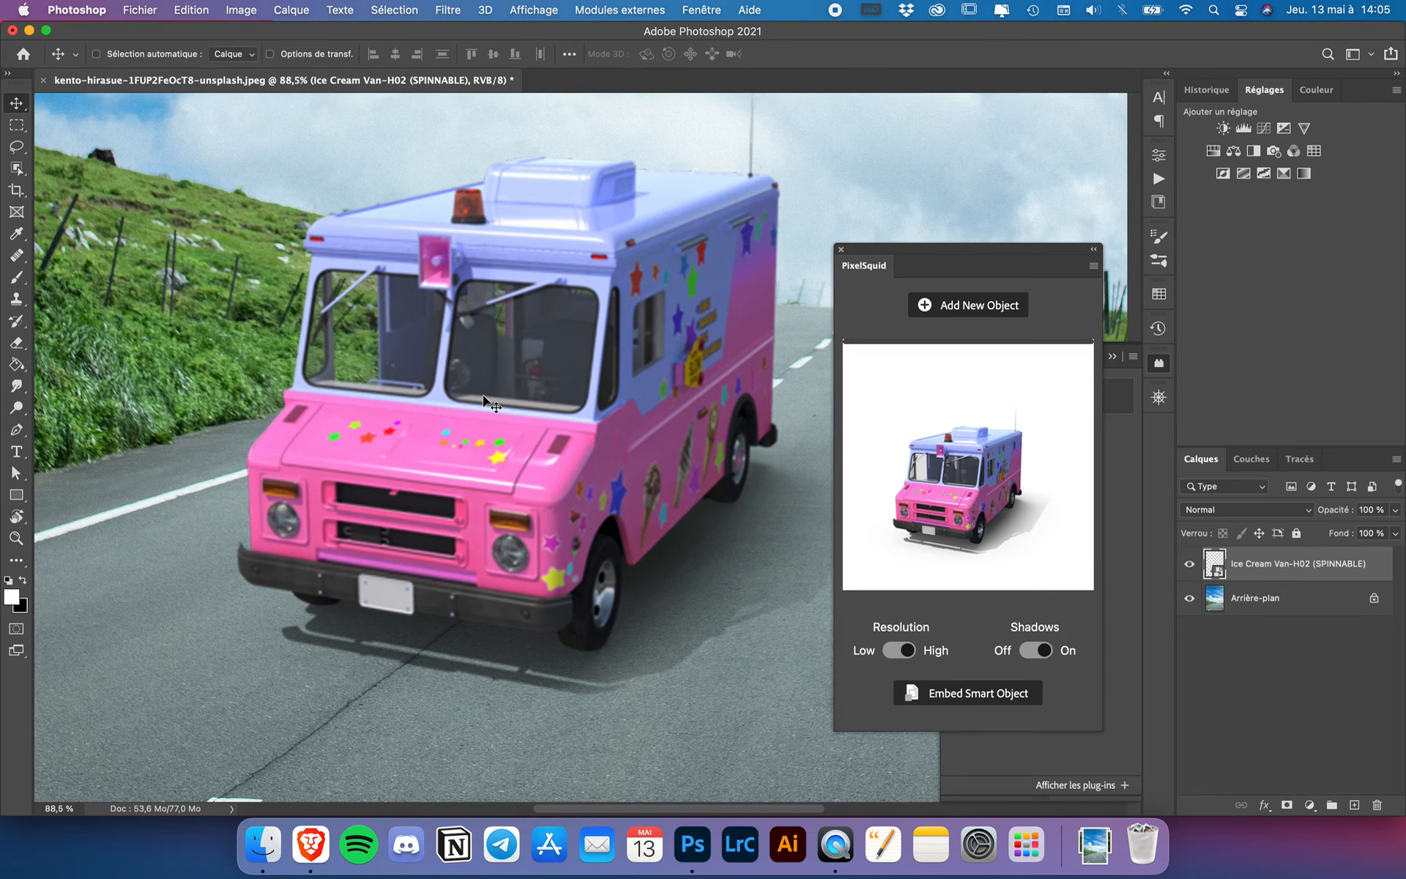
{"action": "scroll", "coordinate": [465, 418], "scroll_direction": "up", "scroll_amount": 3}
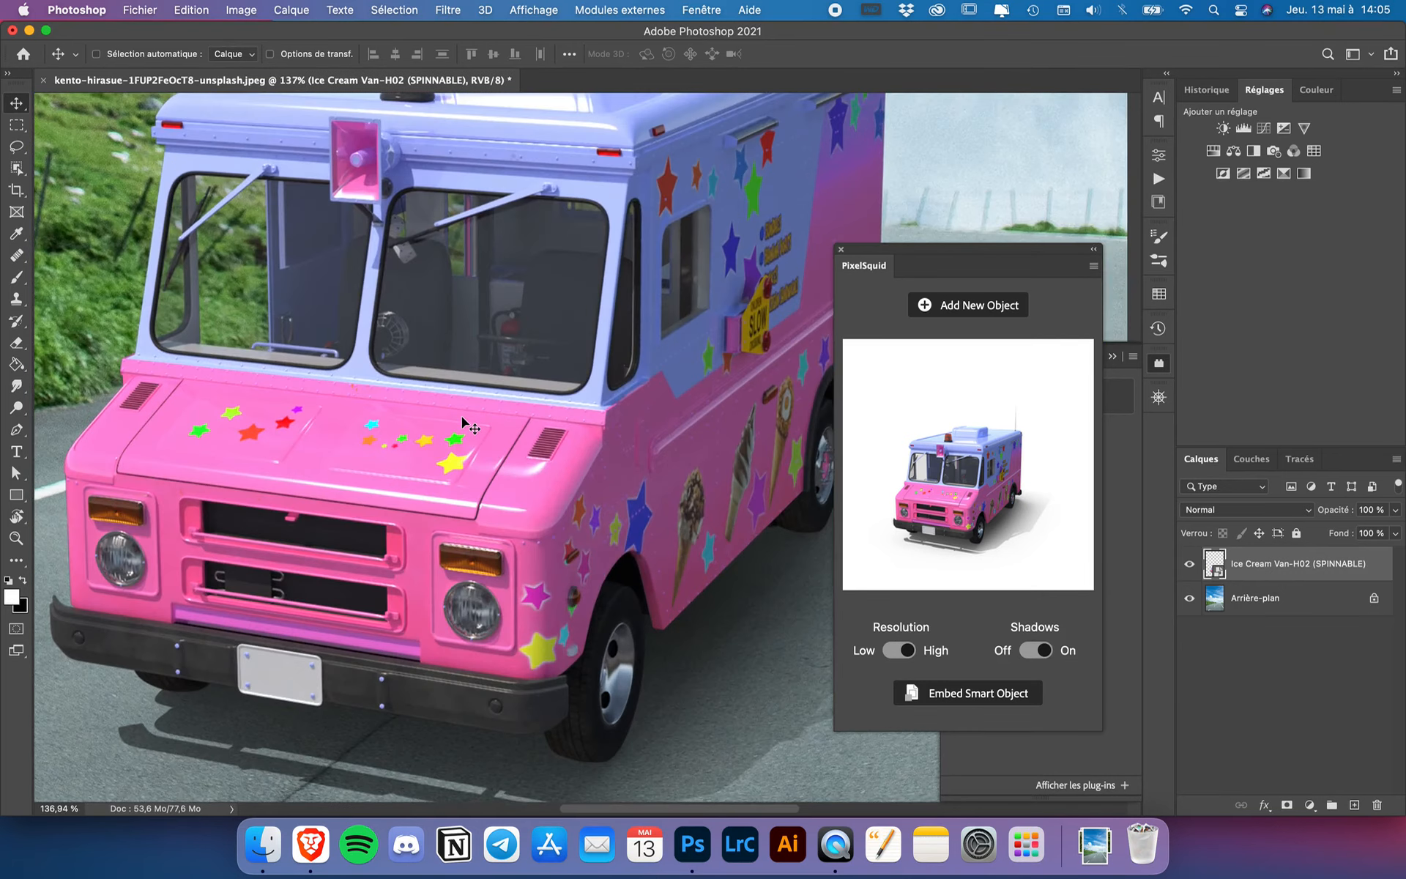
{"action": "left_click", "coordinate": [907, 651]}
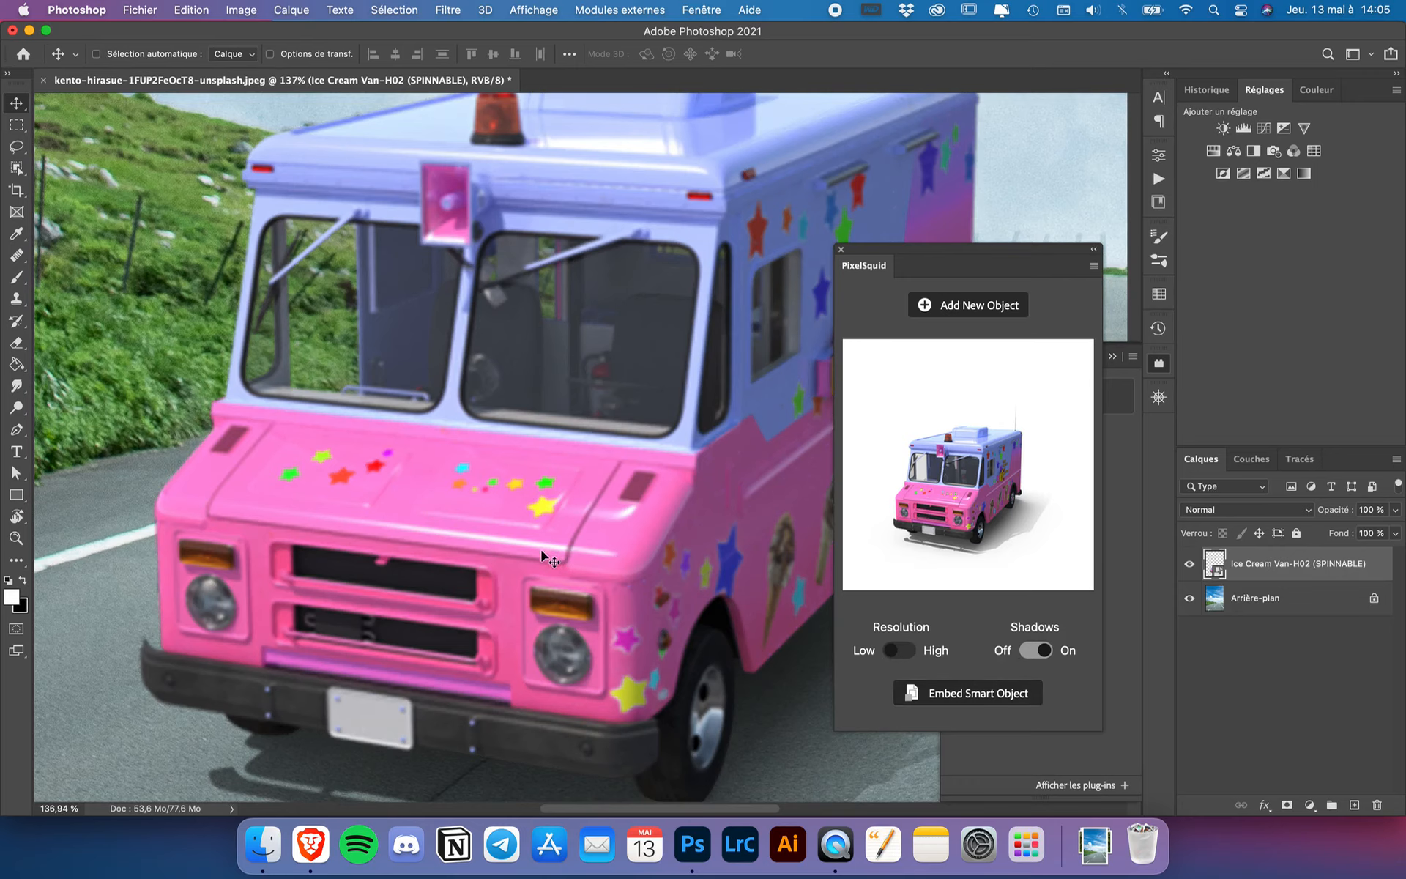
{"action": "left_click", "coordinate": [901, 653]}
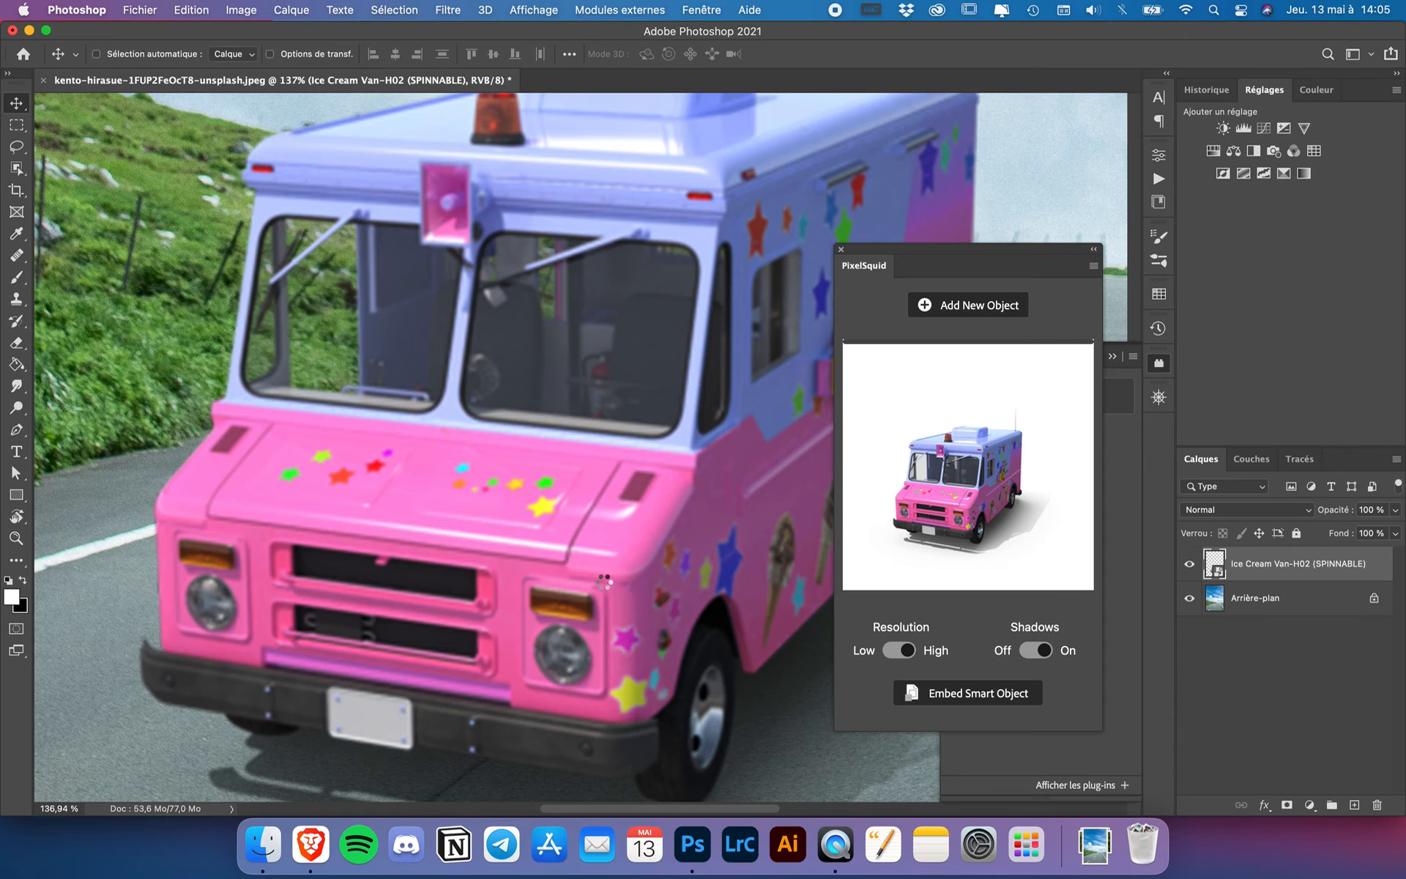
Step: Switch the van's shadows off and back on to compare how it sits on the road
{"action": "scroll", "coordinate": [604, 583], "scroll_direction": "down", "scroll_amount": 5}
{"action": "scroll", "coordinate": [608, 588], "scroll_direction": "down", "scroll_amount": 3}
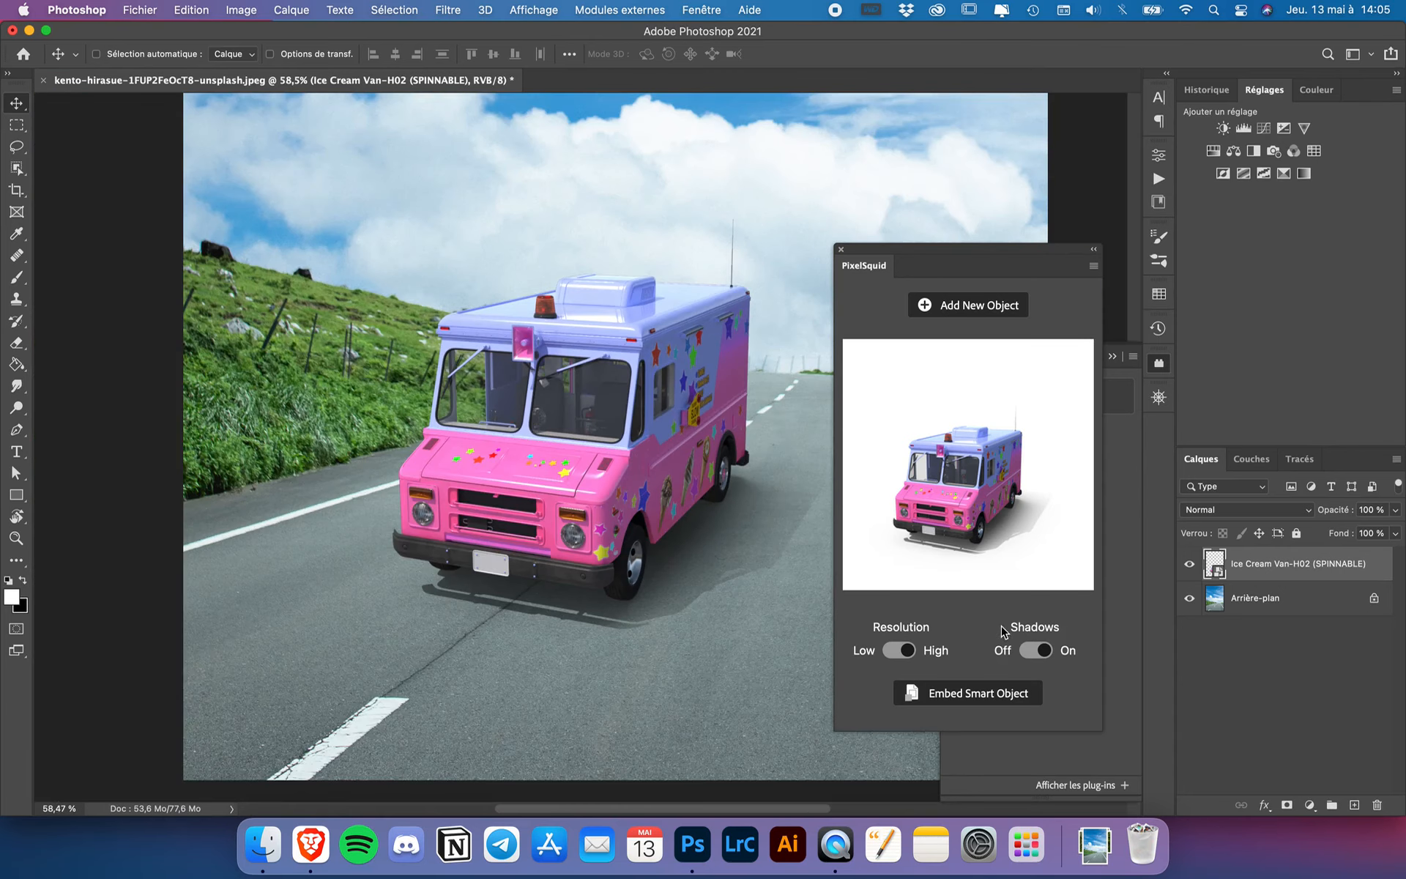
{"action": "left_click", "coordinate": [1044, 652]}
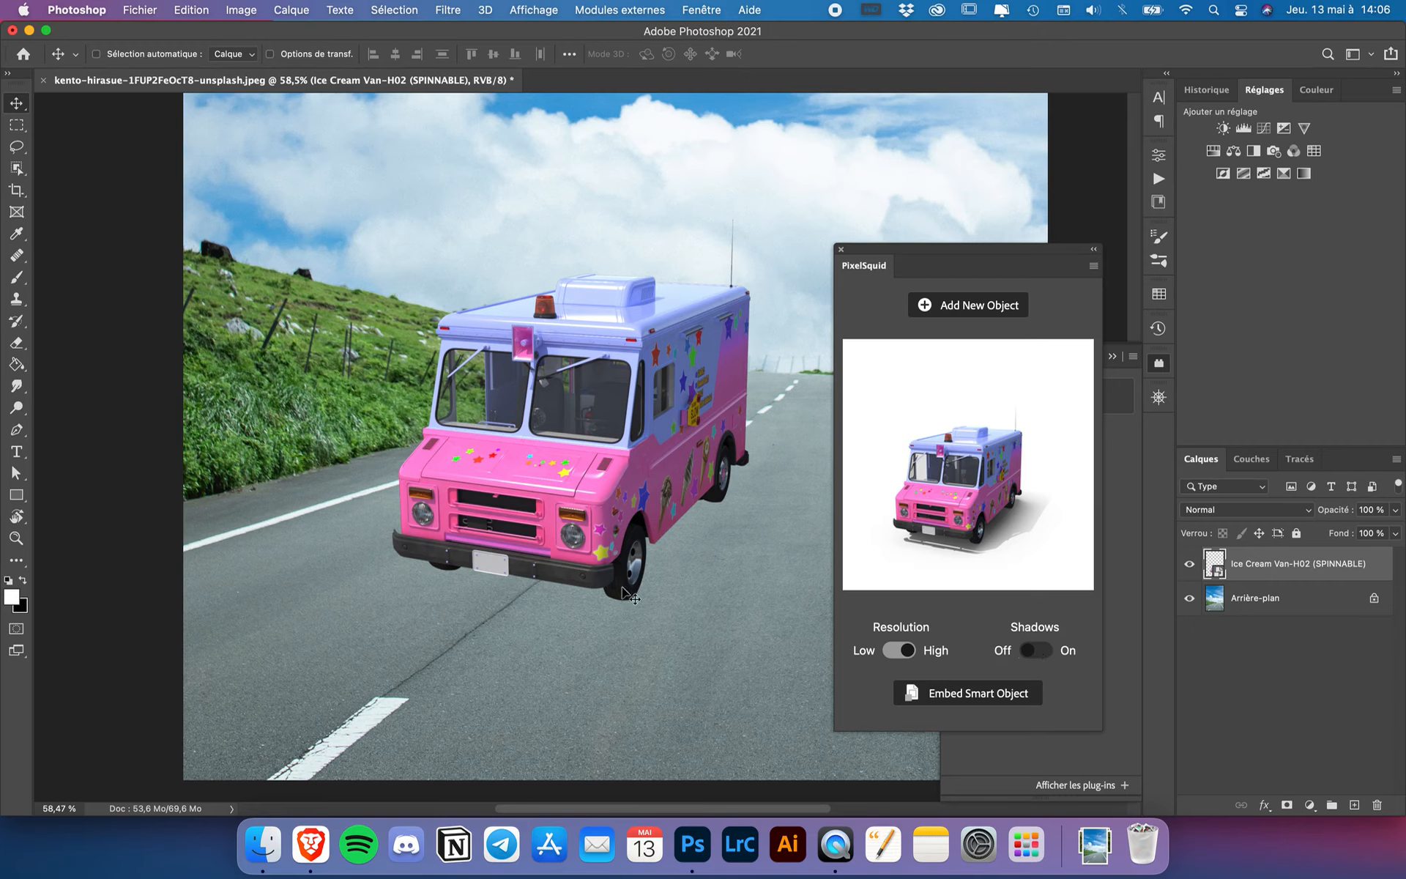
{"action": "left_click", "coordinate": [1038, 652]}
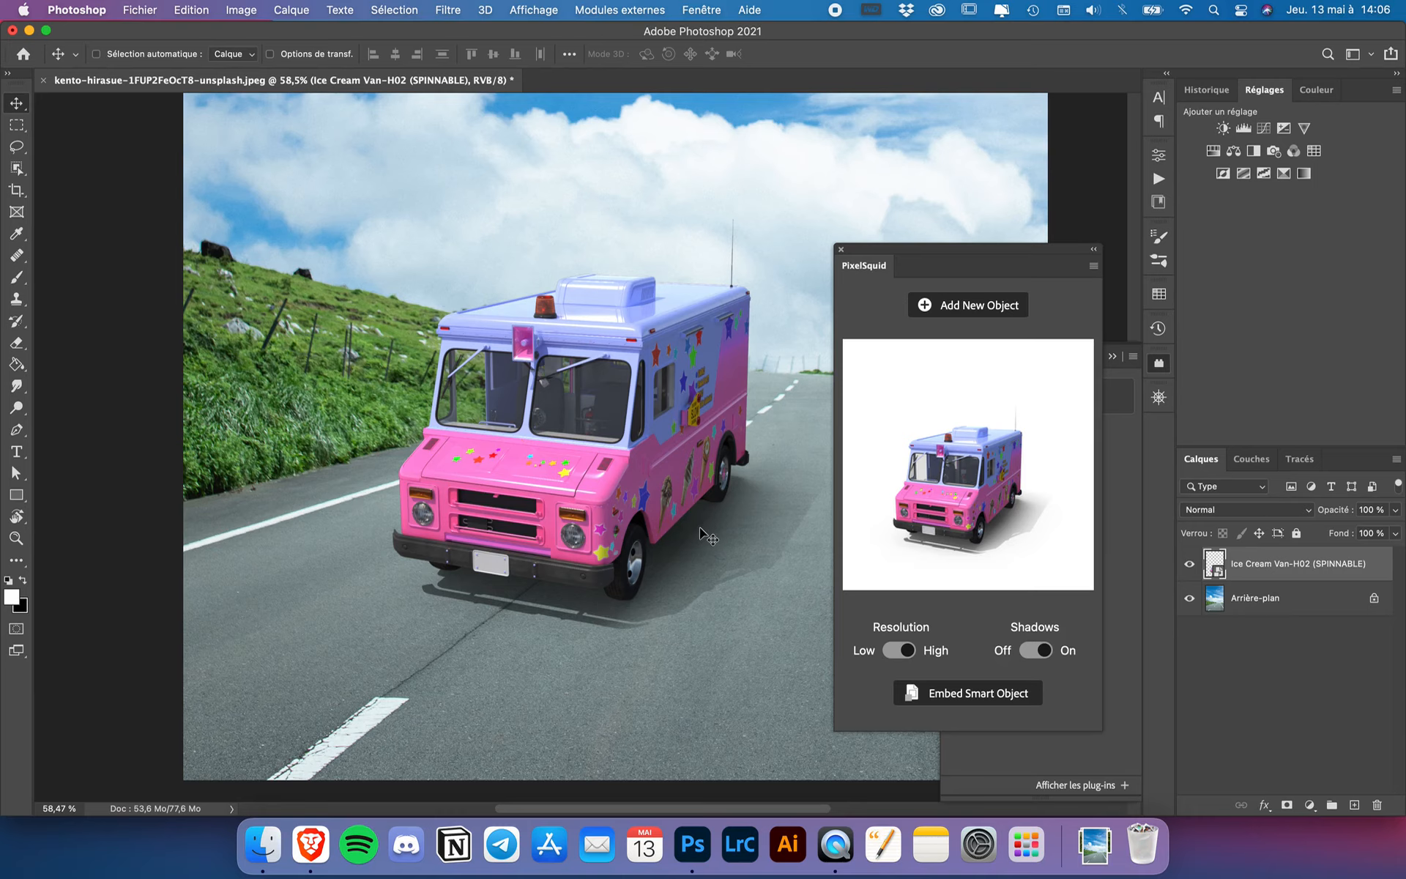
{"action": "key", "text": "super+minus"}
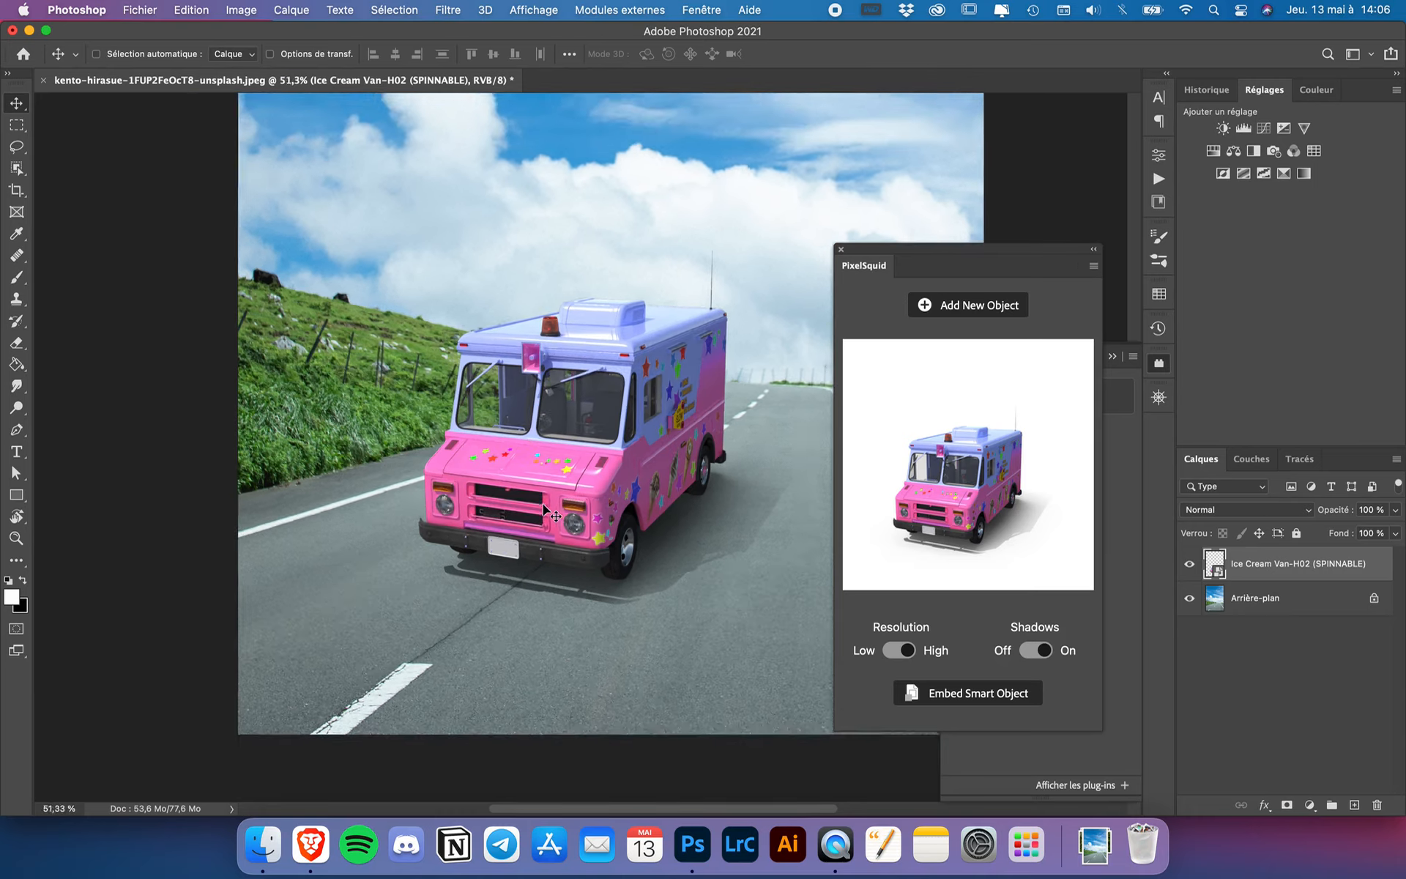
{"action": "scroll", "coordinate": [544, 505], "scroll_direction": "down", "scroll_amount": 5}
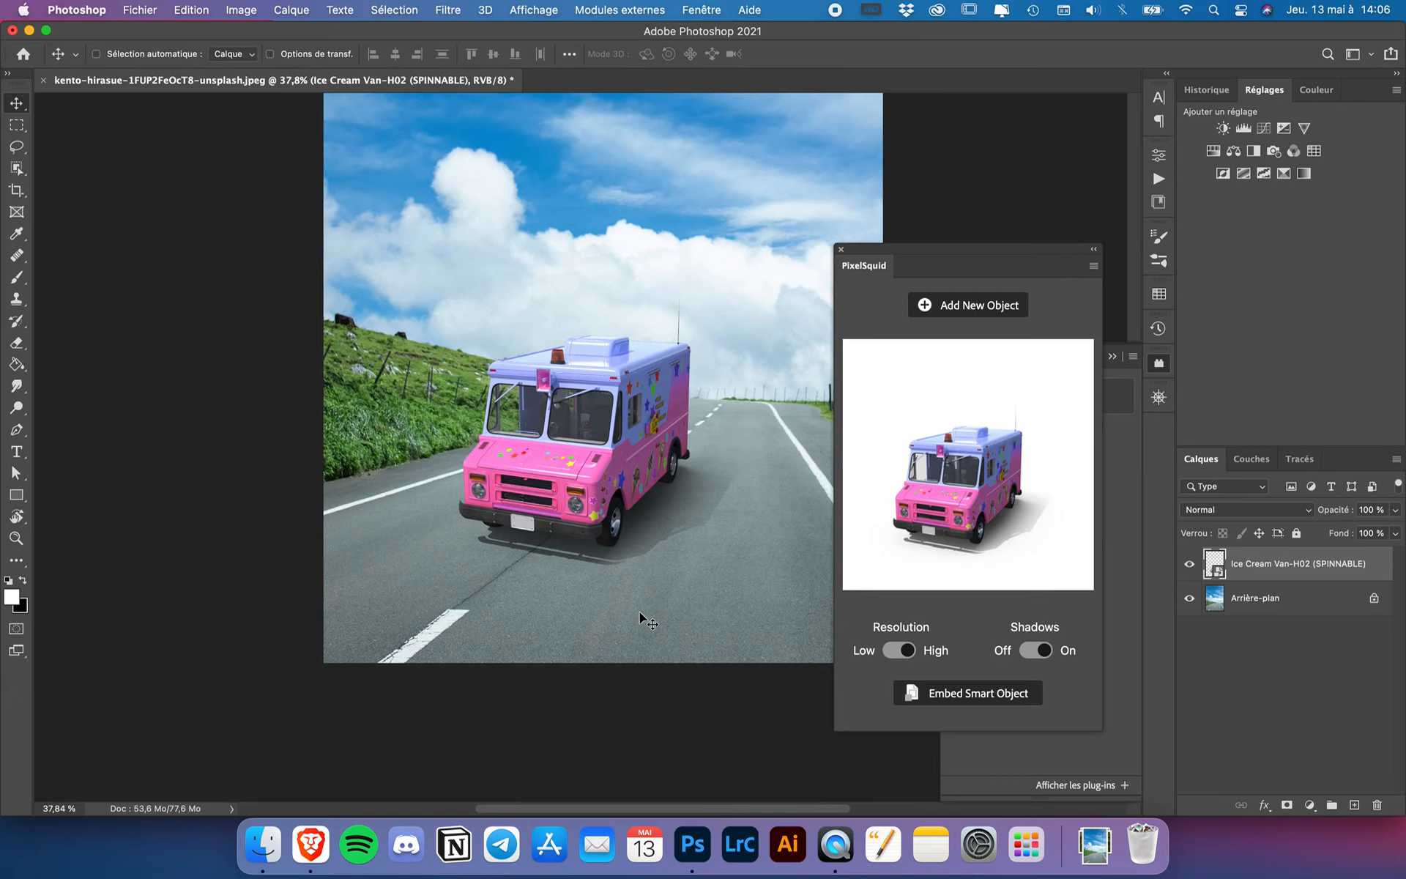
{"action": "key", "text": "super+plus"}
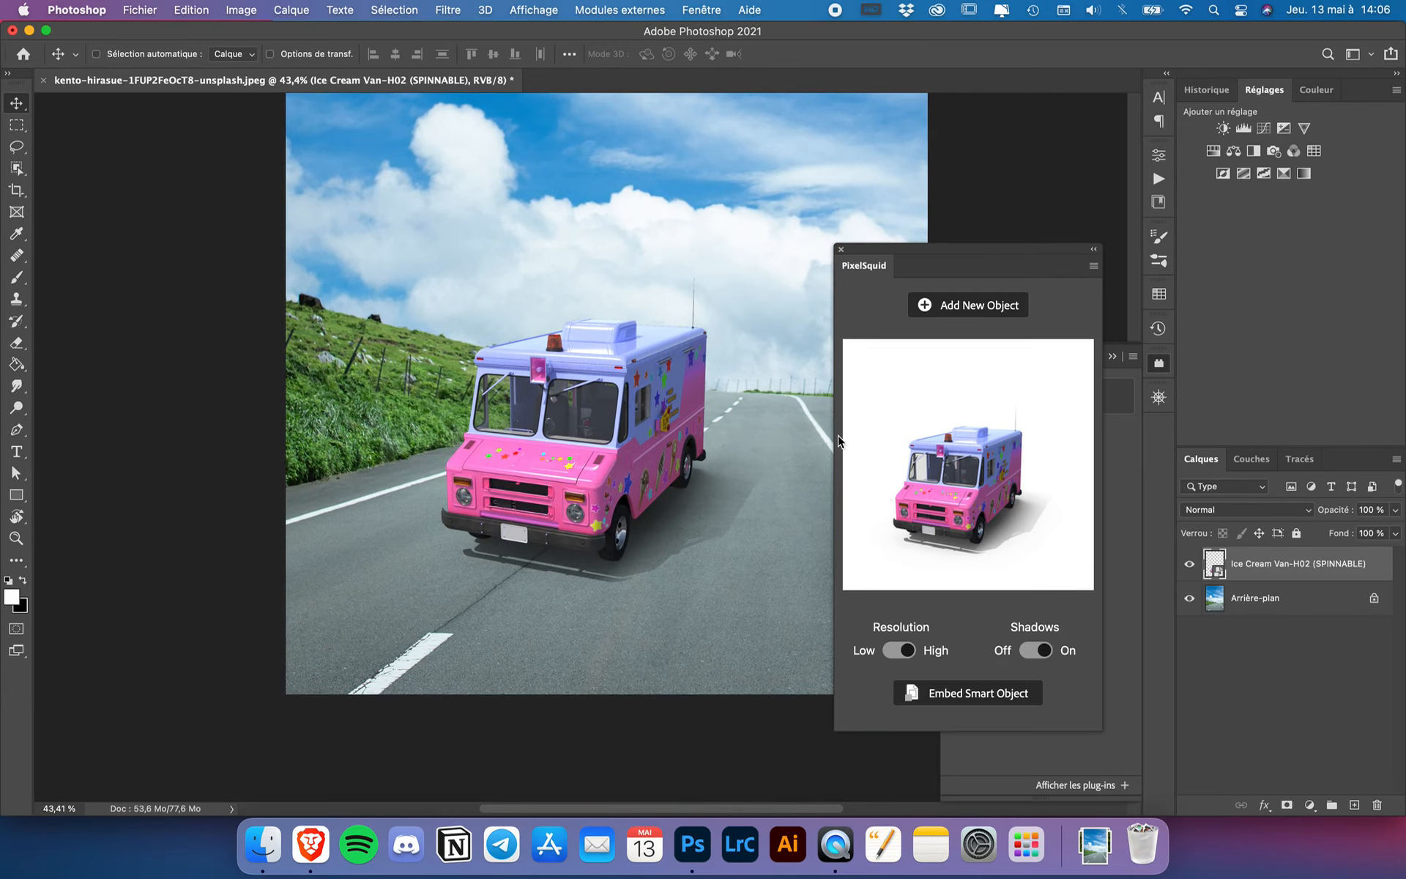
Step: Reposition the van slightly around the road's centre line, trying a more side-on angle and returning it to the three-quarter front view
{"action": "left_click_drag", "start_coordinate": [654, 377], "coordinate": [630, 360]}
{"action": "mouse_move", "coordinate": [590, 416]}
{"action": "left_mouse_down"}
{"action": "mouse_move", "coordinate": [637, 414]}
{"action": "mouse_move", "coordinate": [588, 414]}
{"action": "left_mouse_up"}
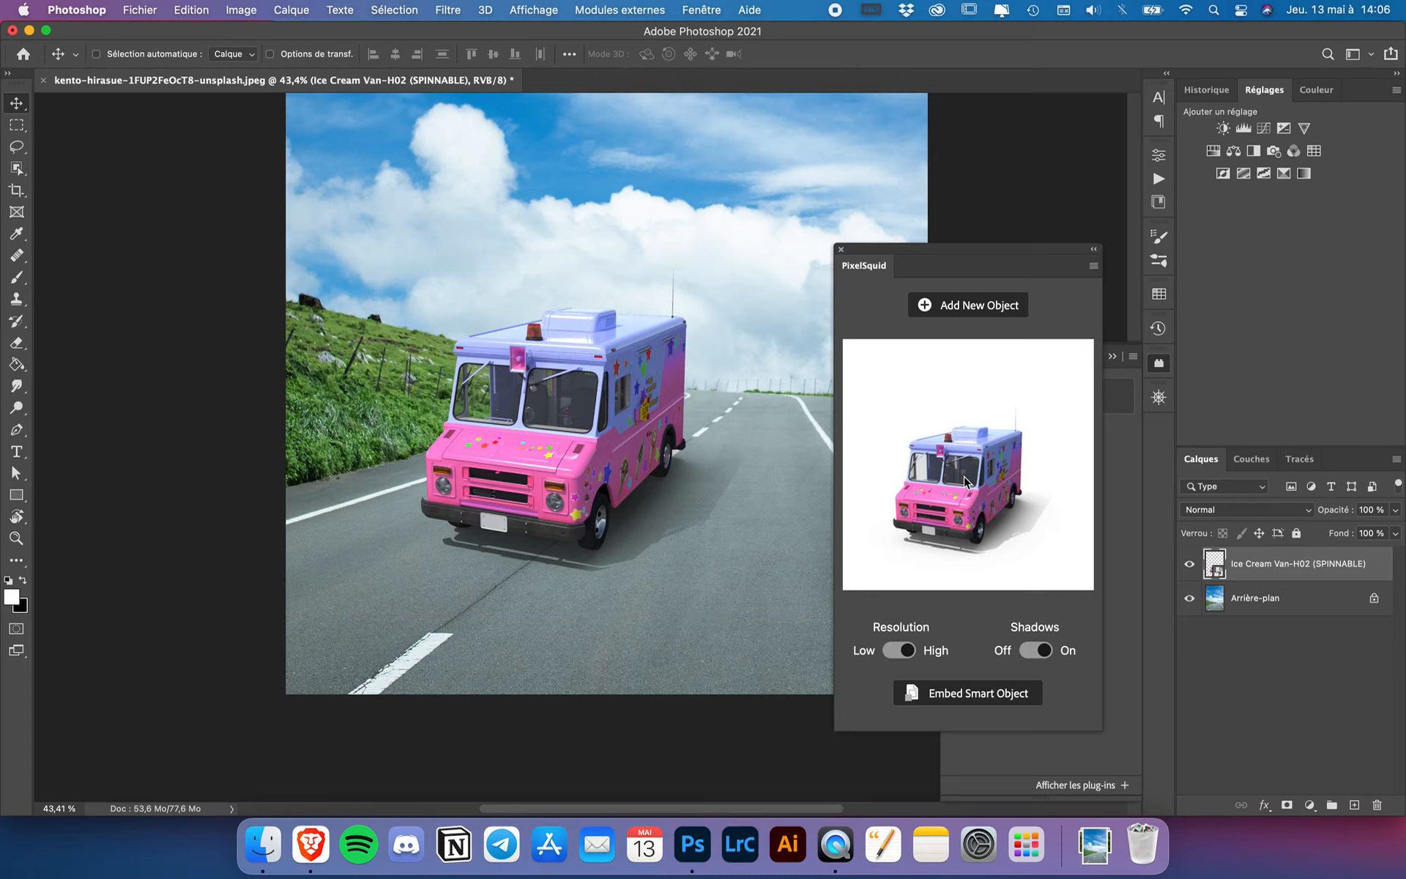
{"action": "left_click_drag", "start_coordinate": [964, 481], "coordinate": [962, 482]}
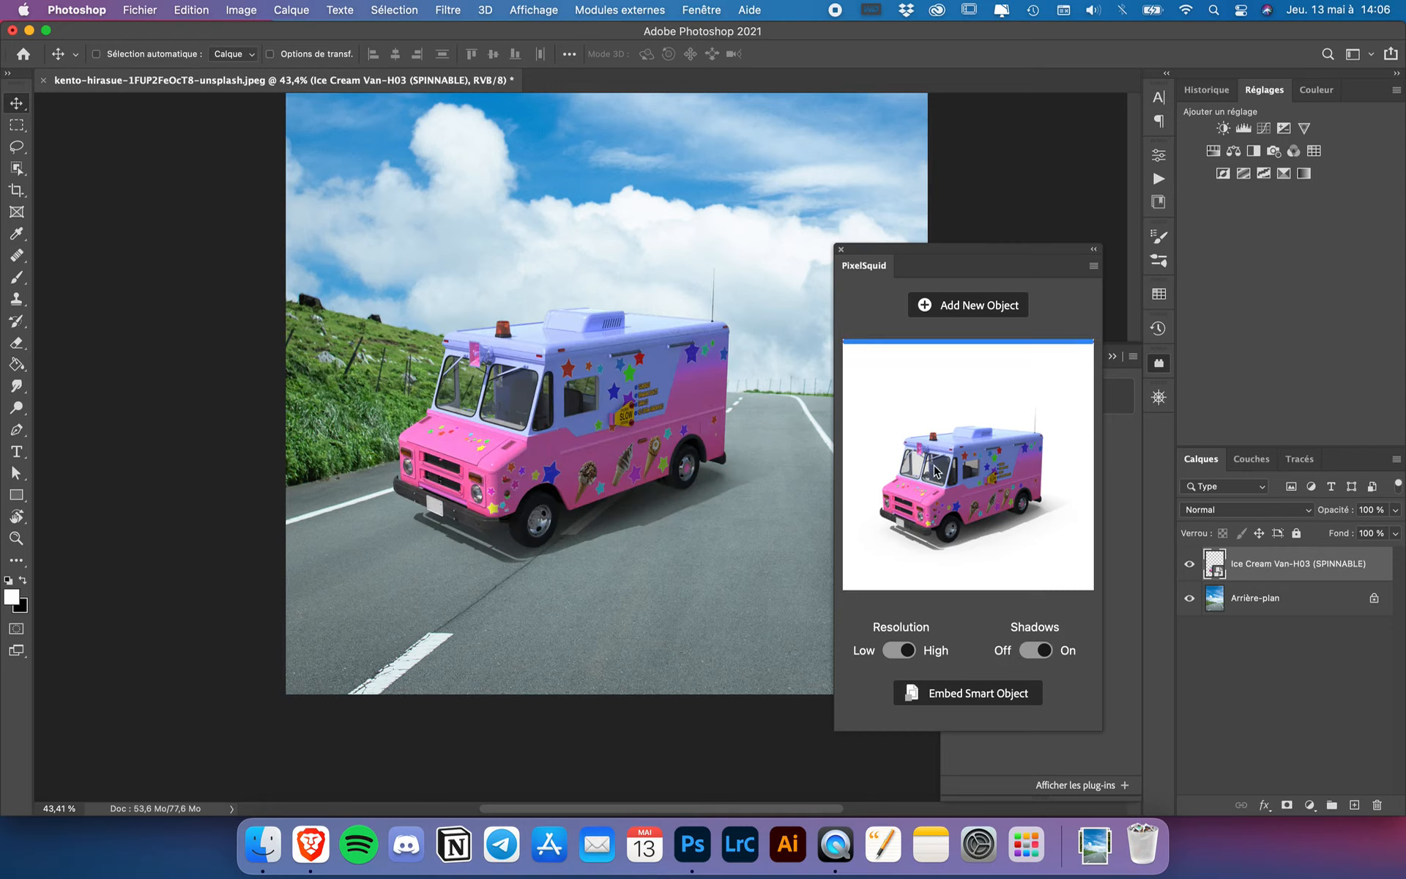
{"action": "left_click_drag", "start_coordinate": [940, 471], "coordinate": [942, 472]}
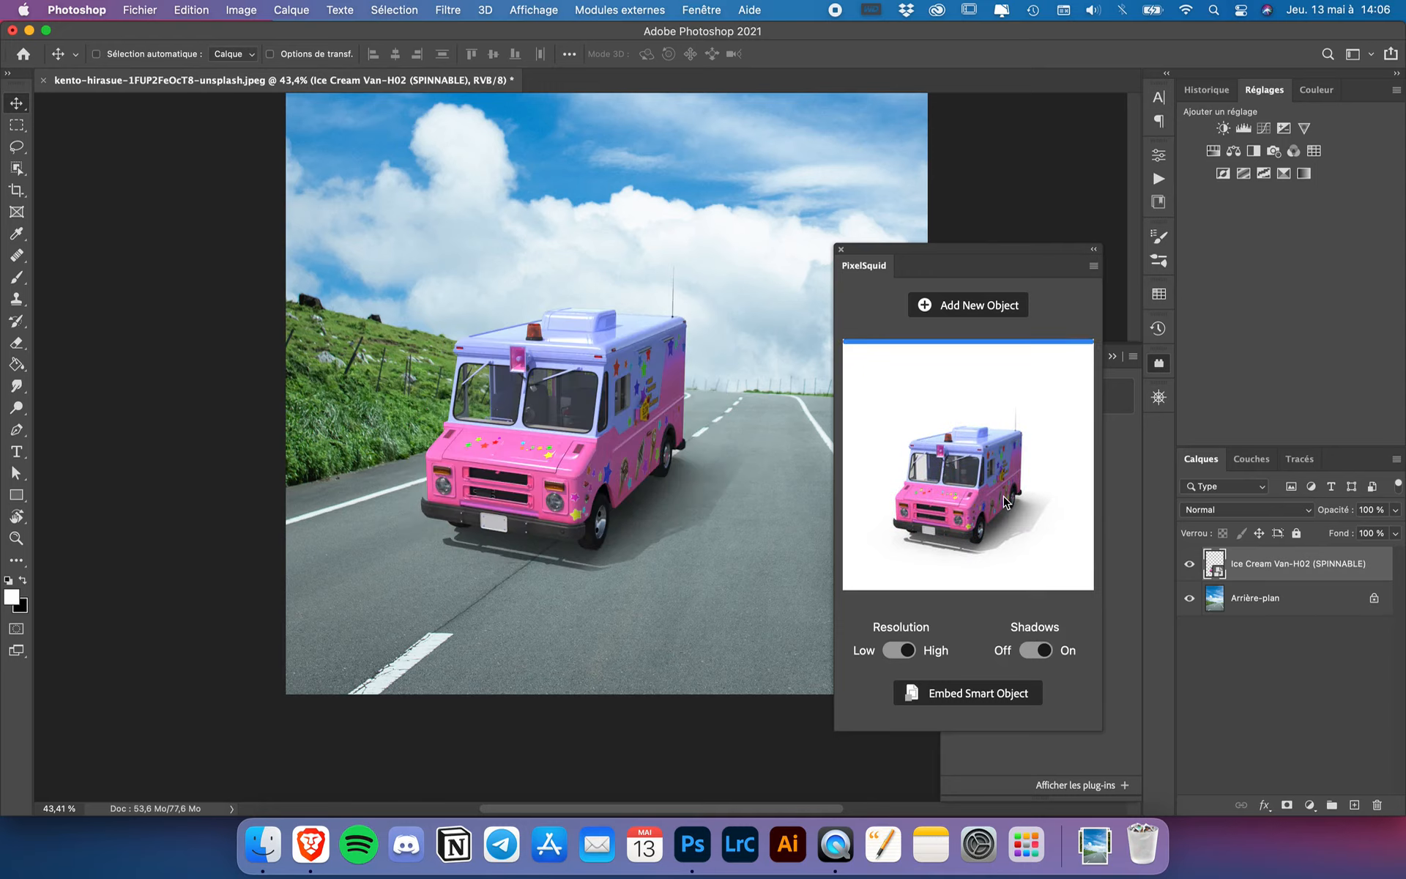
{"action": "mouse_move", "coordinate": [667, 424]}
{"action": "left_mouse_down"}
{"action": "mouse_move", "coordinate": [681, 410]}
{"action": "mouse_move", "coordinate": [691, 425]}
{"action": "left_mouse_up"}
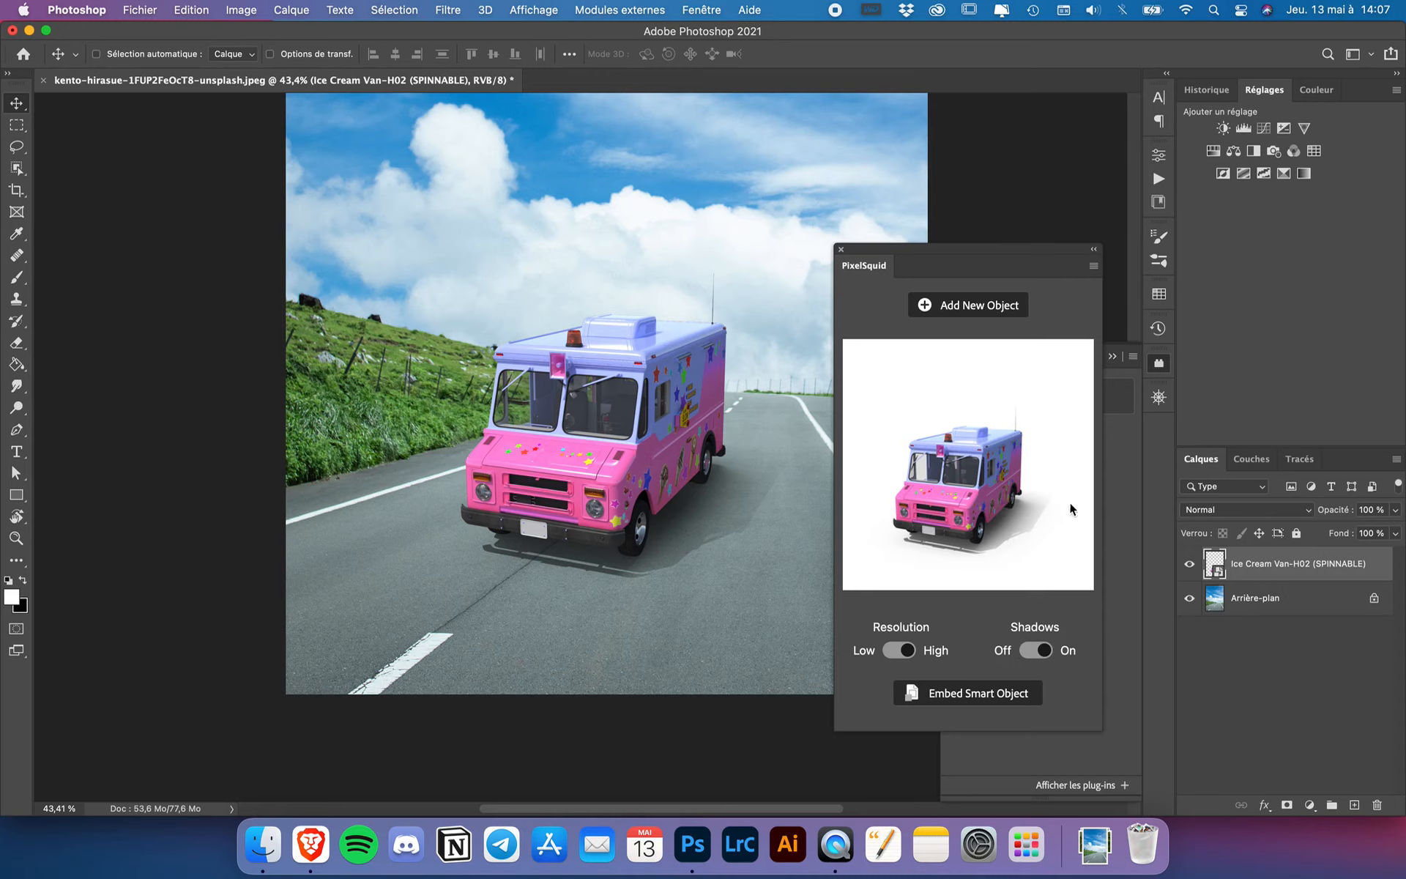
{"action": "left_click_drag", "start_coordinate": [690, 419], "coordinate": [652, 410]}
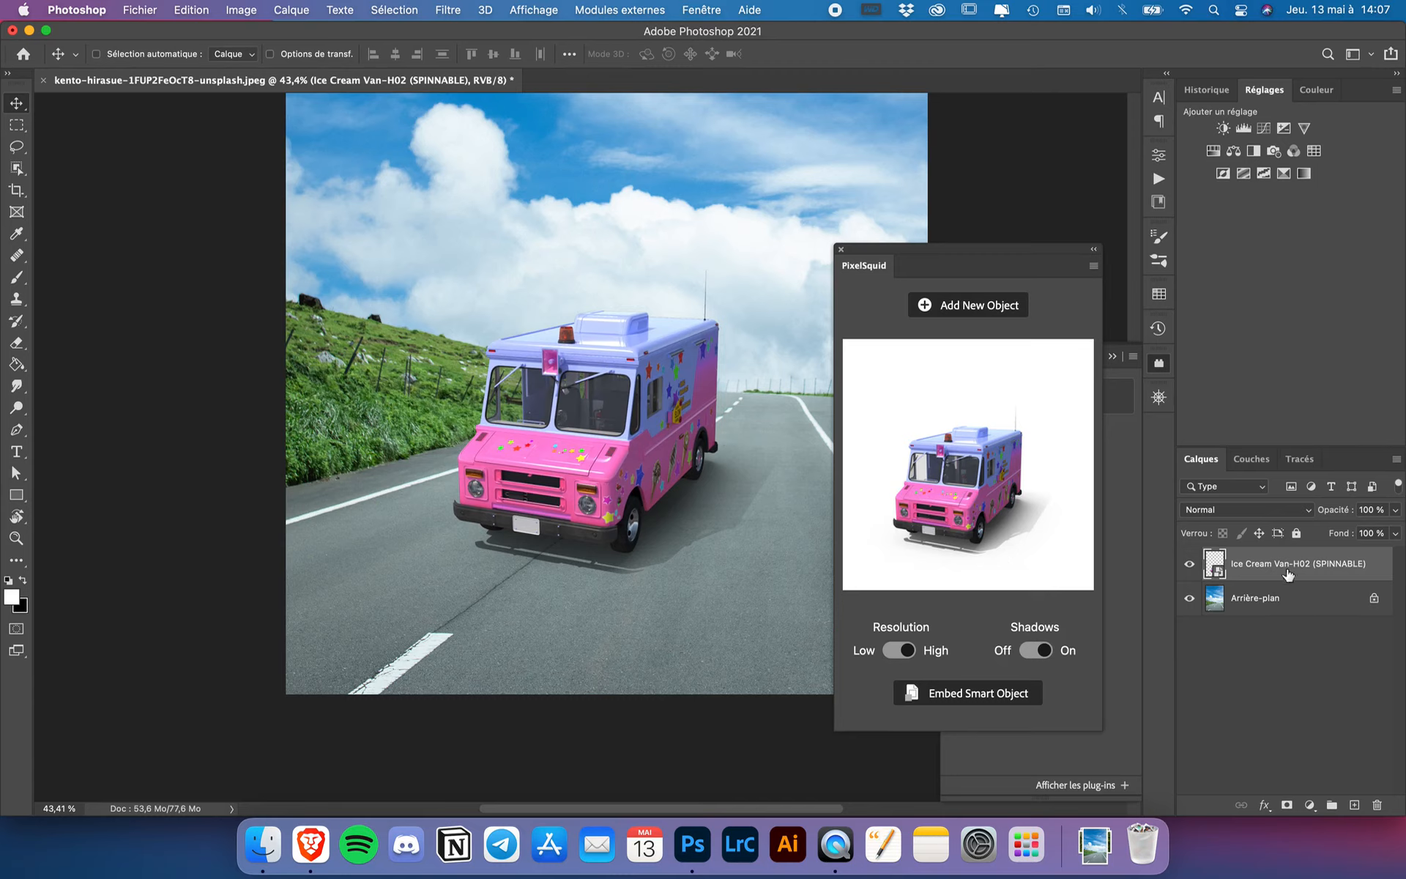
Step: Alternate between the van layer and the Arrière-plan layer to compare what the PixelSquid panel offers for each, ending on the van
{"action": "left_click", "coordinate": [1274, 604]}
{"action": "left_click", "coordinate": [1261, 573]}
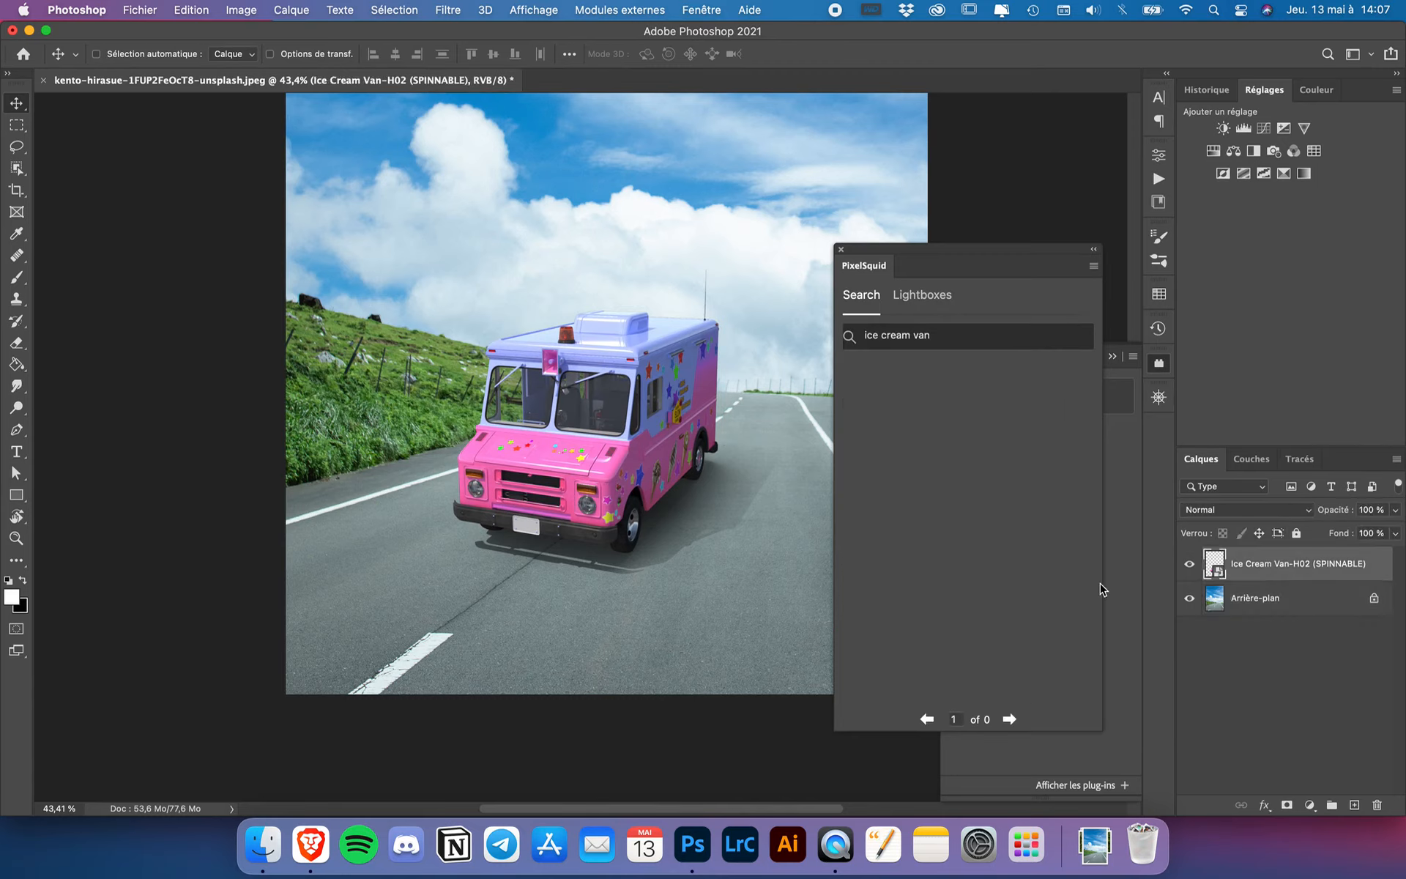
{"action": "left_click", "coordinate": [1257, 574]}
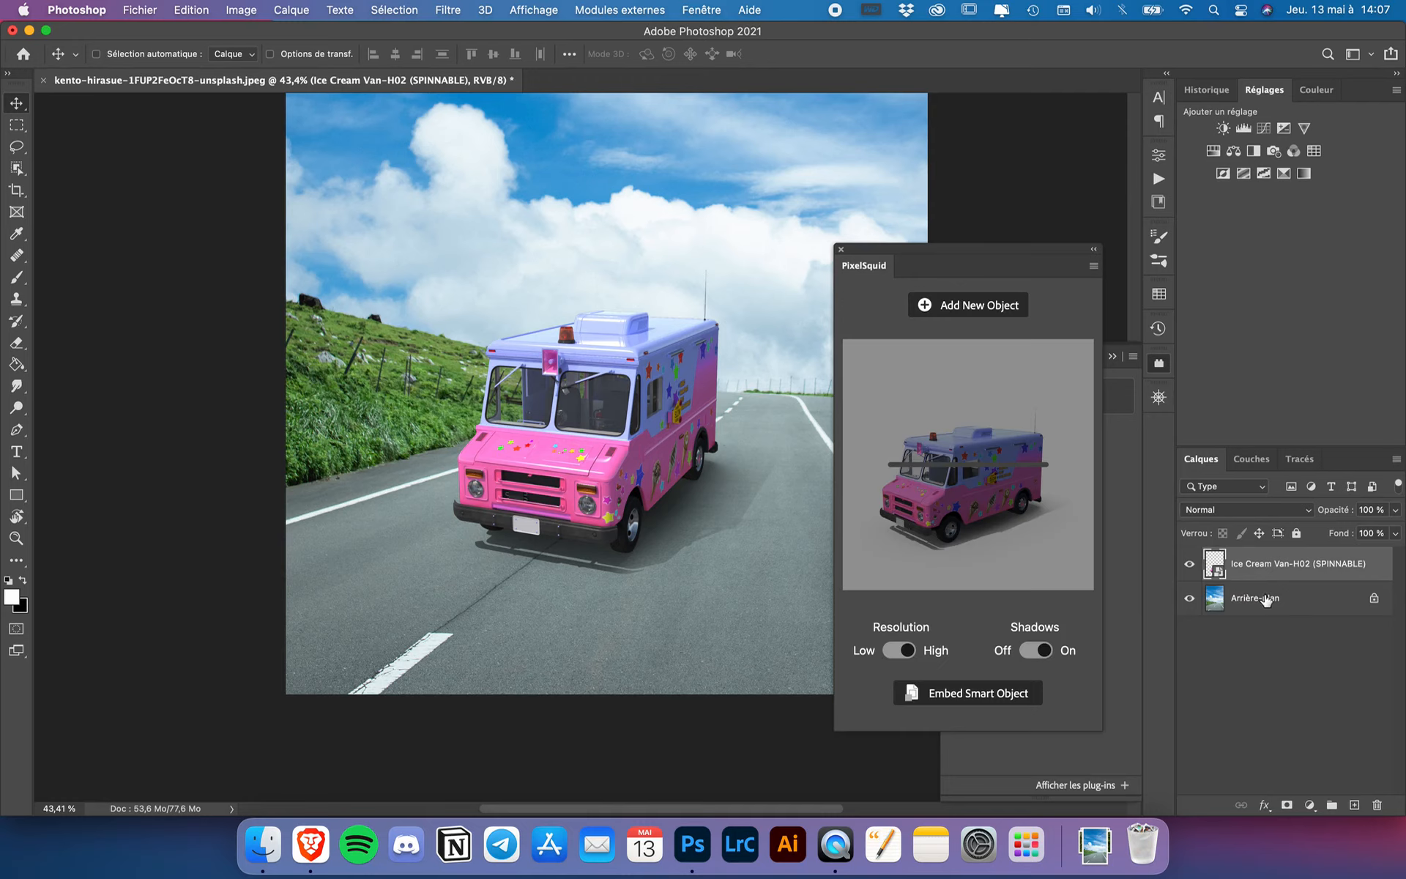
{"action": "left_click", "coordinate": [1266, 601]}
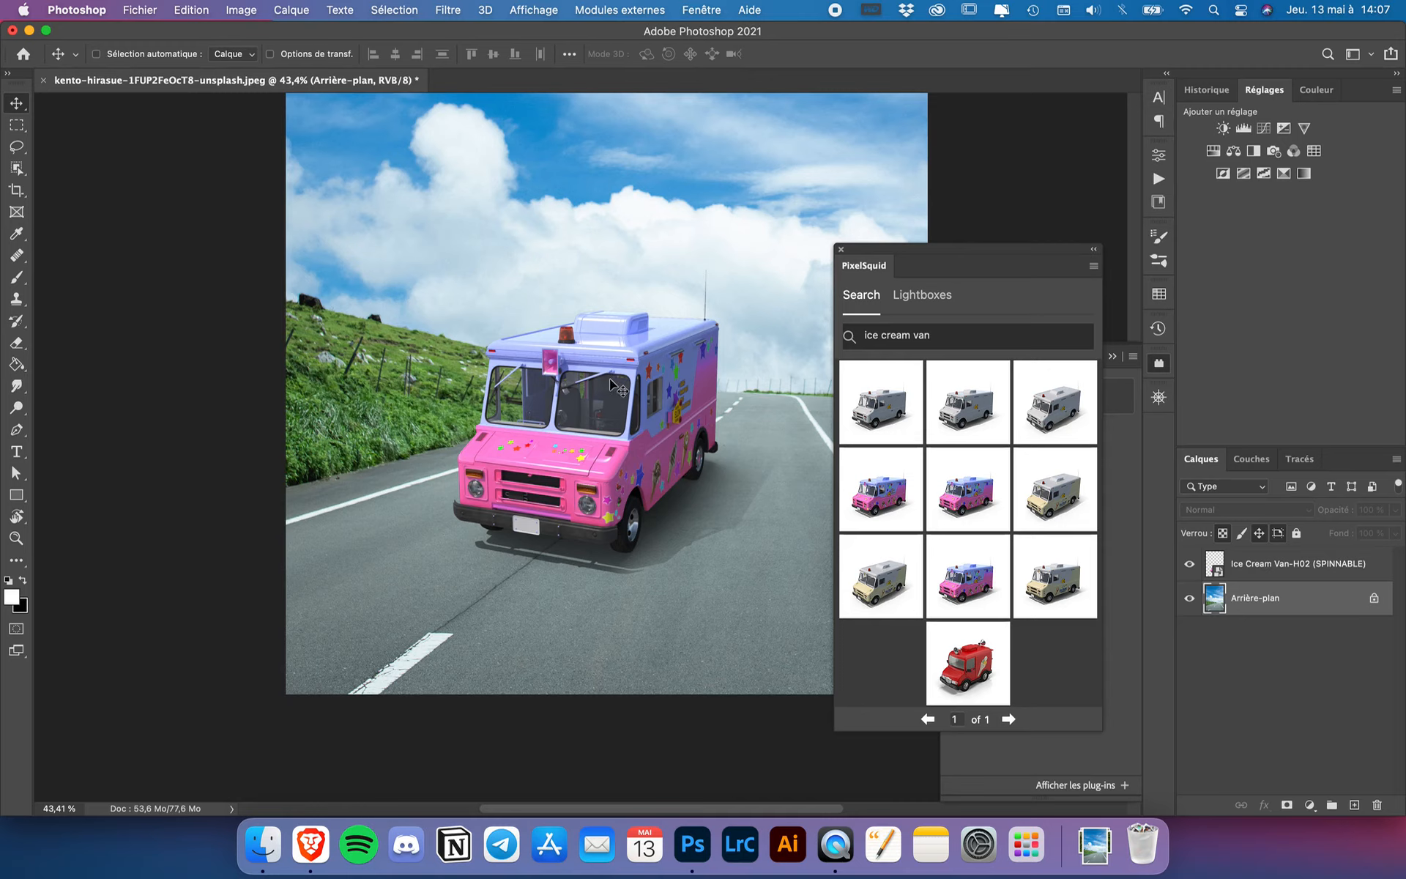
{"action": "left_click", "coordinate": [1280, 565]}
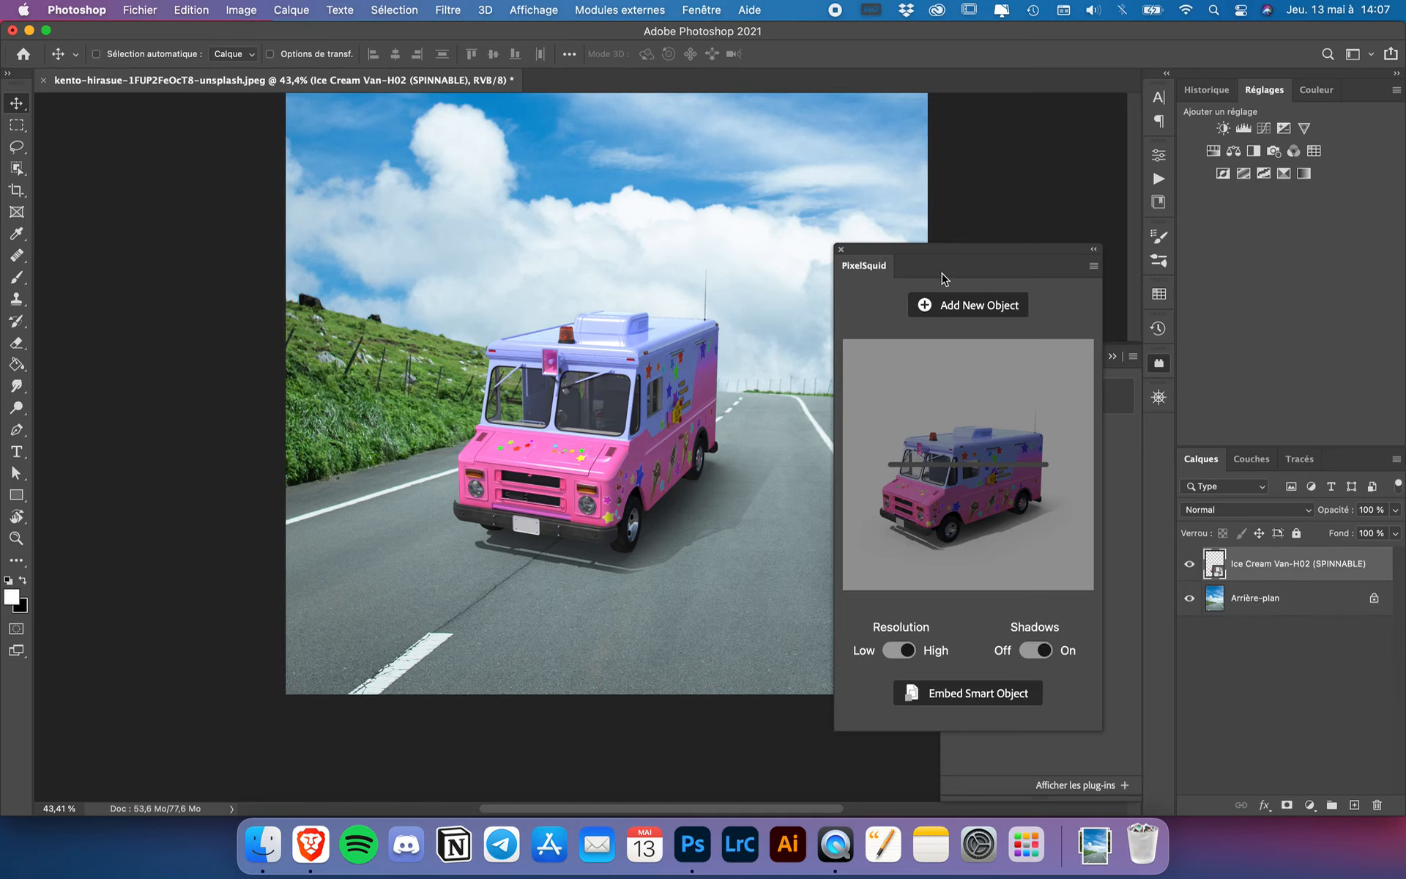
Step: Dock the floating PixelSquid panel among the collapsed panel icons and expand it again
{"action": "left_click_drag", "start_coordinate": [944, 272], "coordinate": [1161, 388]}
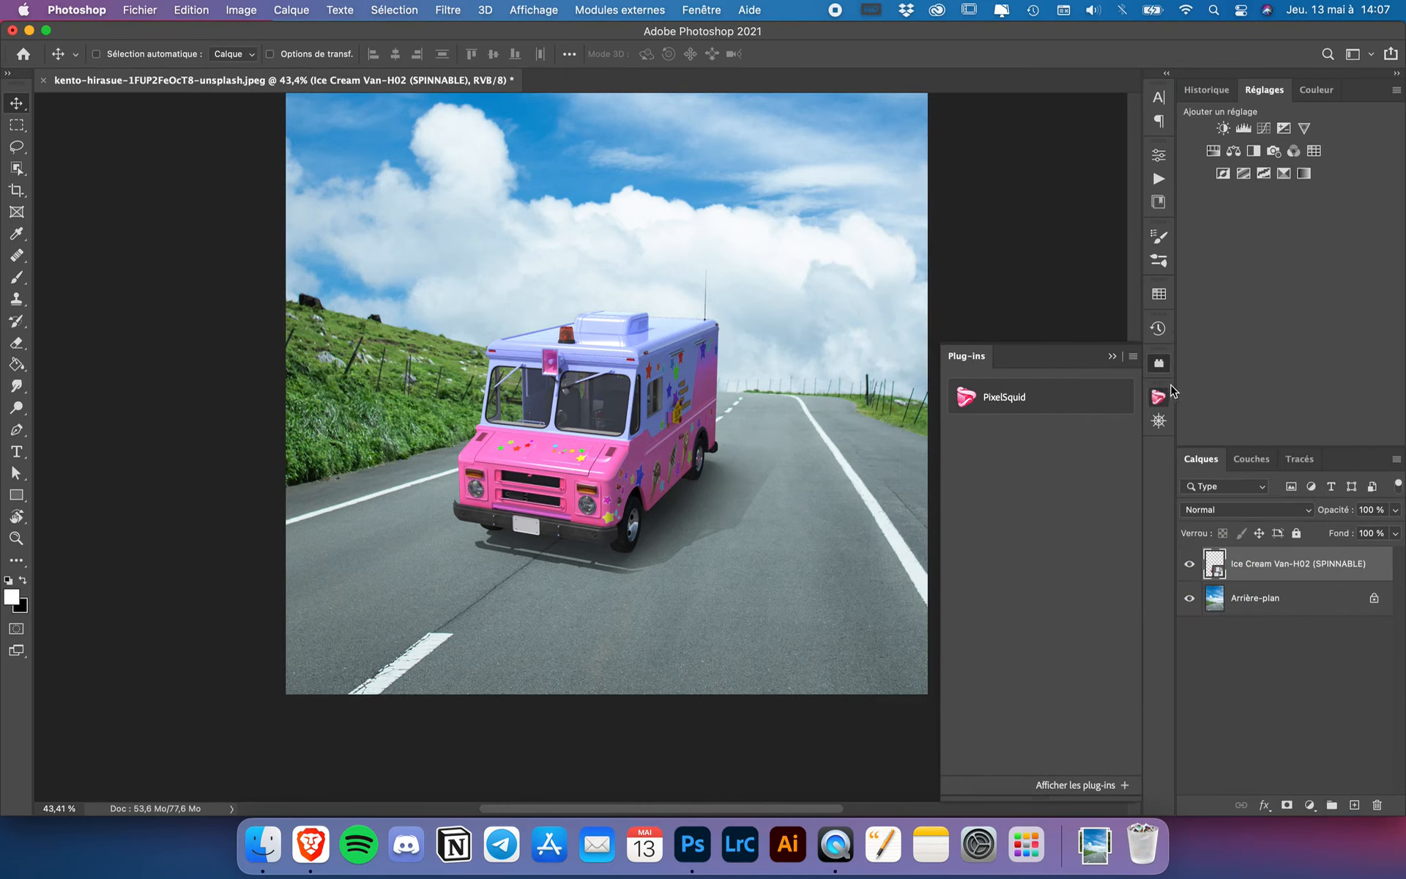
{"action": "left_click", "coordinate": [1161, 400]}
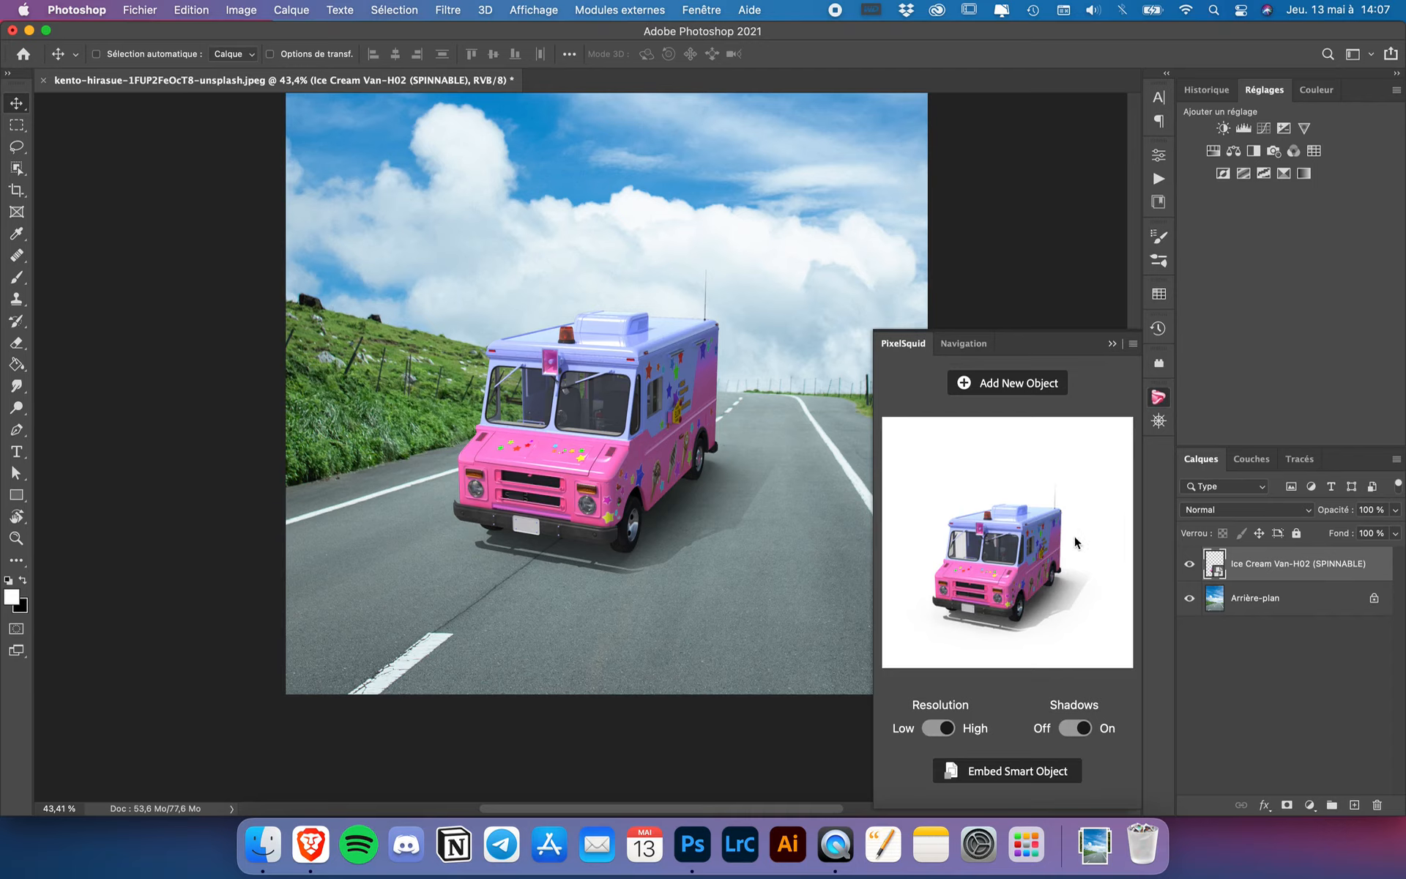
Step: Turn the van around to a three-quarter rear view in the road image
{"action": "left_click_drag", "start_coordinate": [959, 591], "coordinate": [1027, 590]}
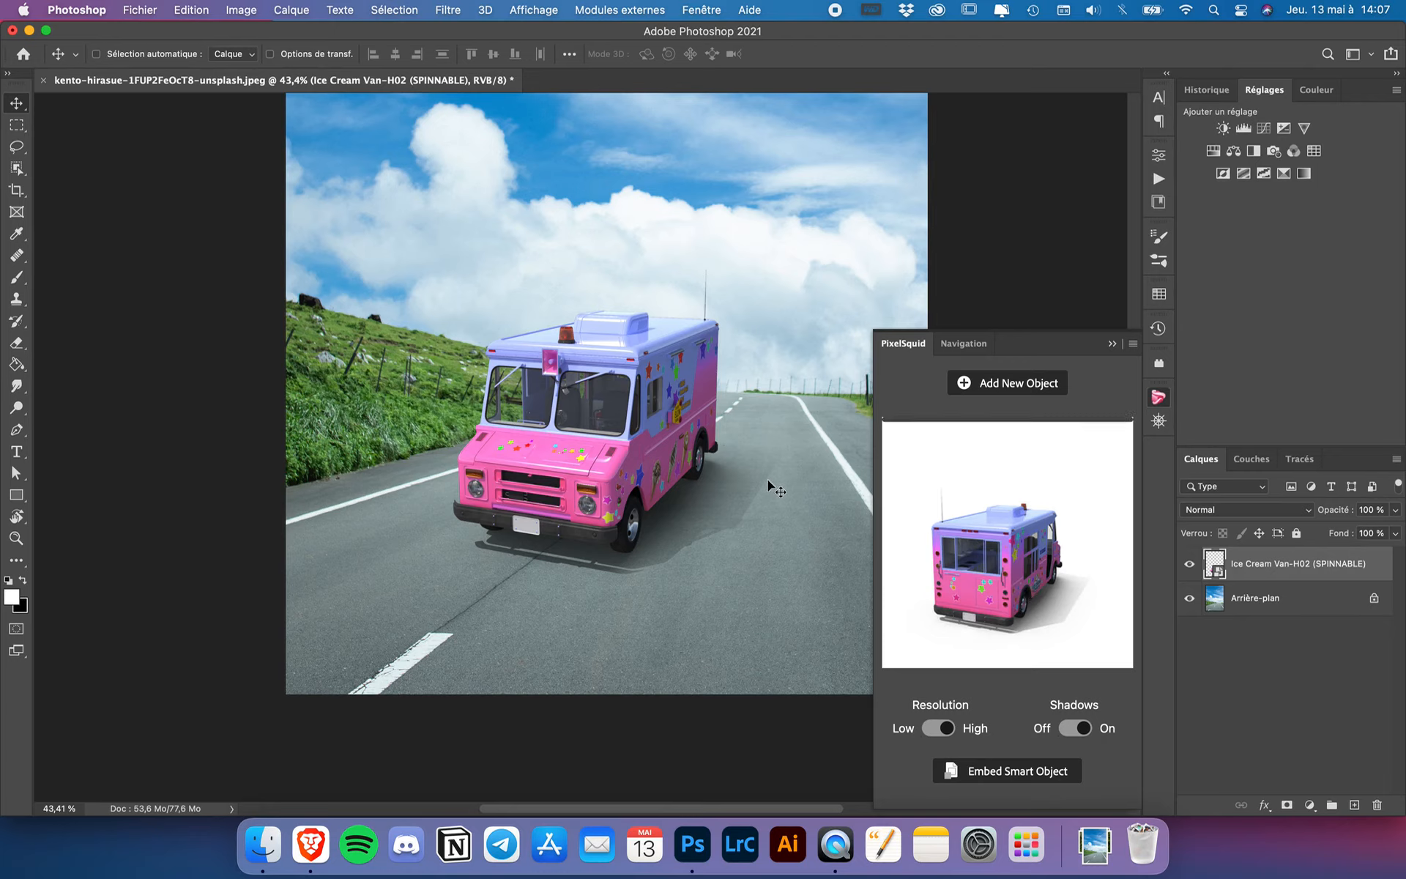
{"action": "scroll", "coordinate": [769, 483], "scroll_direction": "down", "scroll_amount": 2}
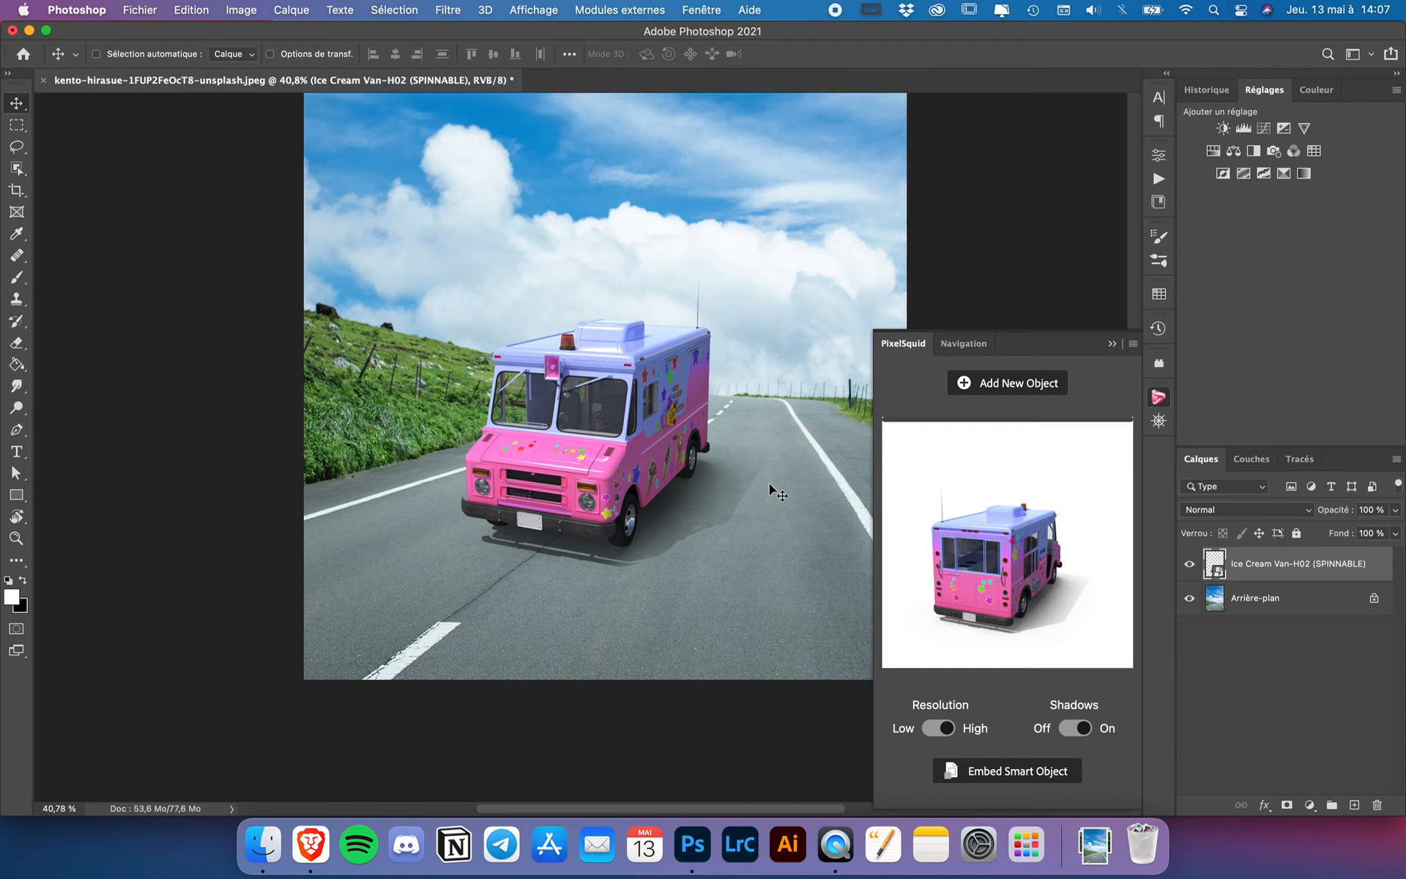
{"action": "left_click", "coordinate": [939, 509]}
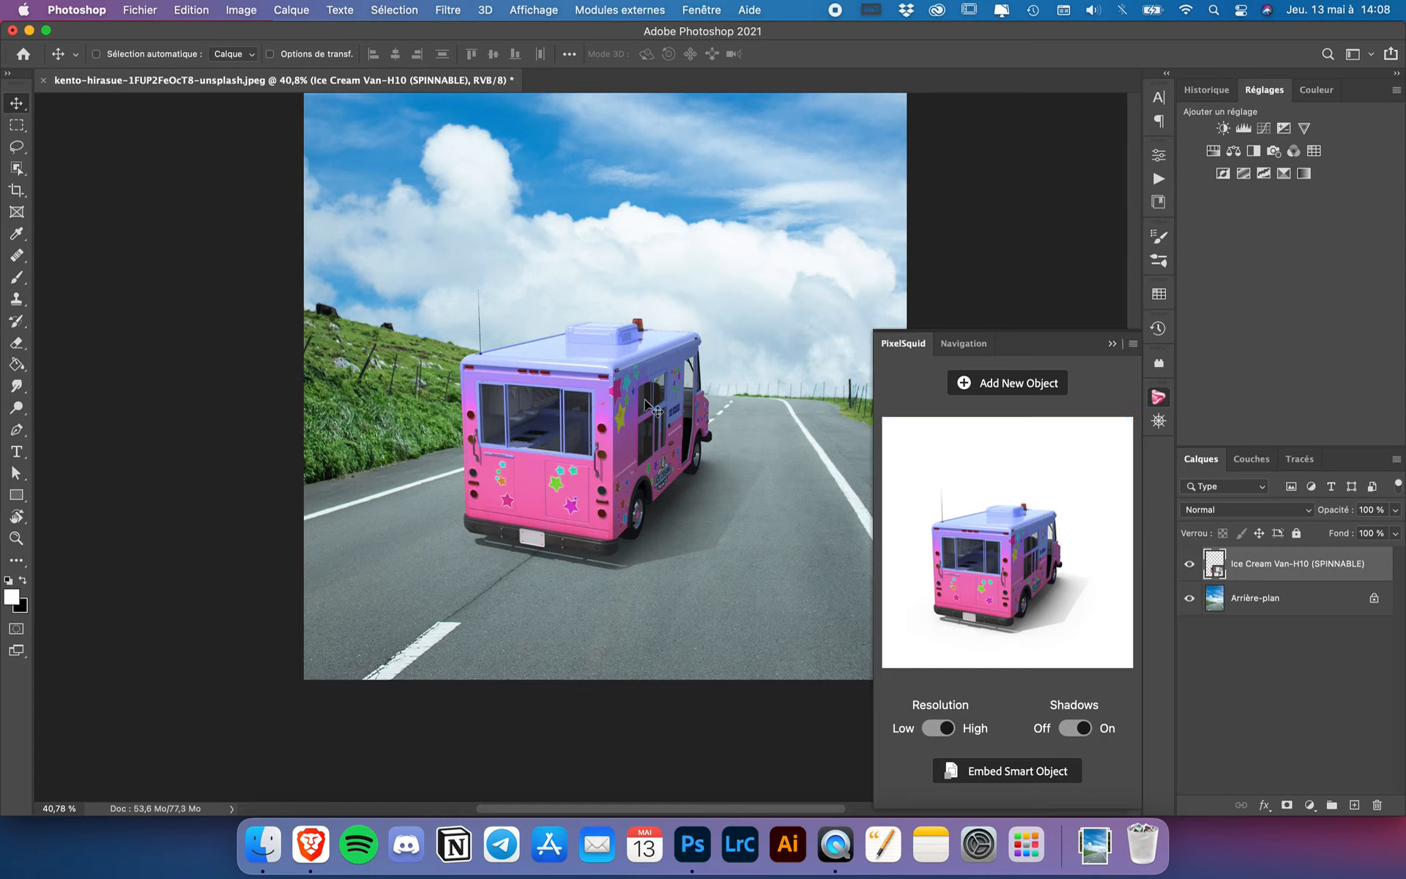
Step: Try undoing the rear view through the history states, and turn the van back to its three-quarter front view
{"action": "key", "text": "super"}
{"action": "key", "text": "super+z"}
{"action": "left_click", "coordinate": [1201, 91]}
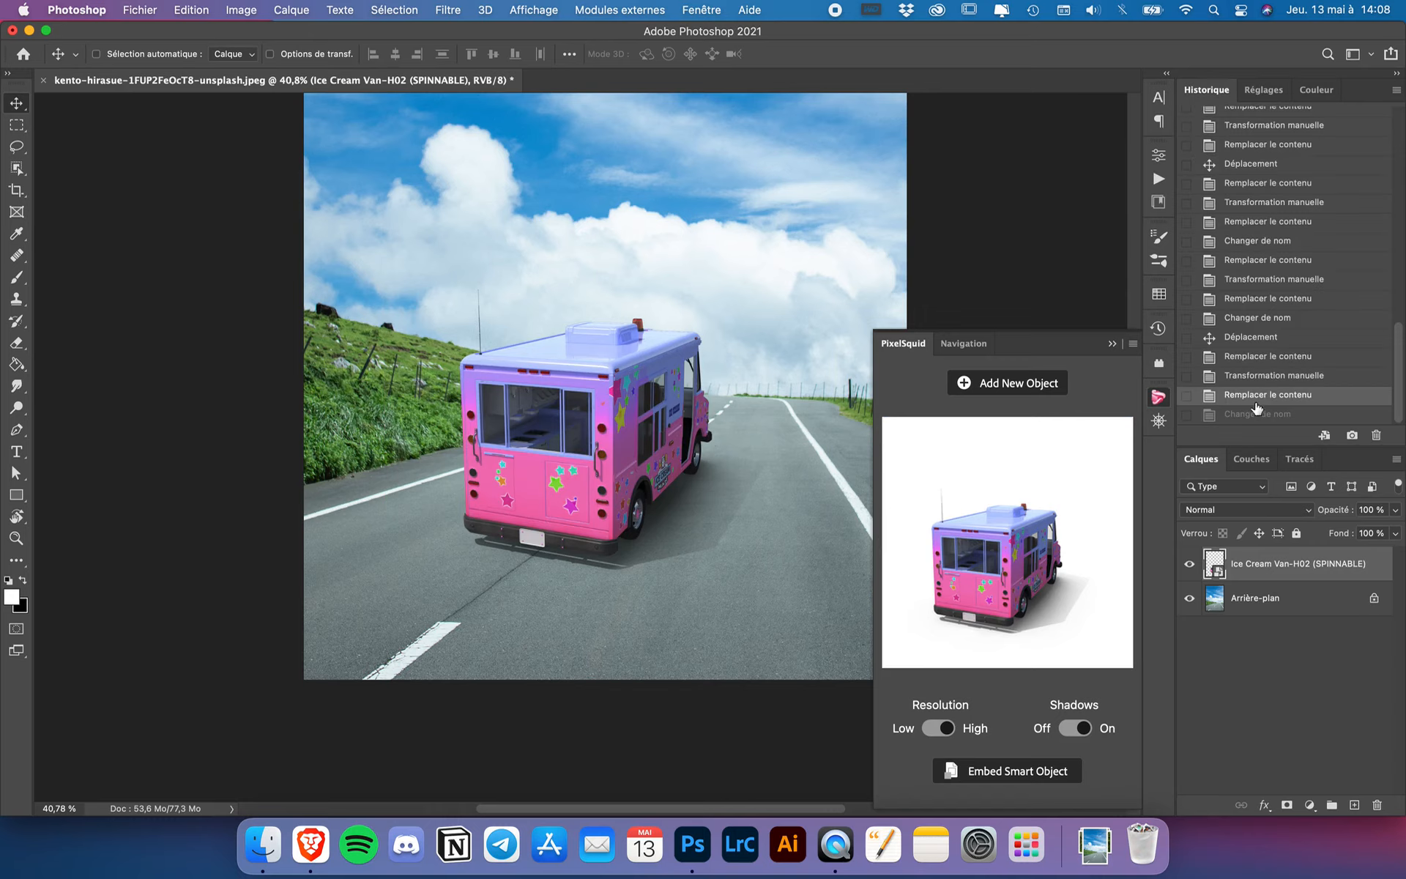
{"action": "left_click", "coordinate": [1261, 377]}
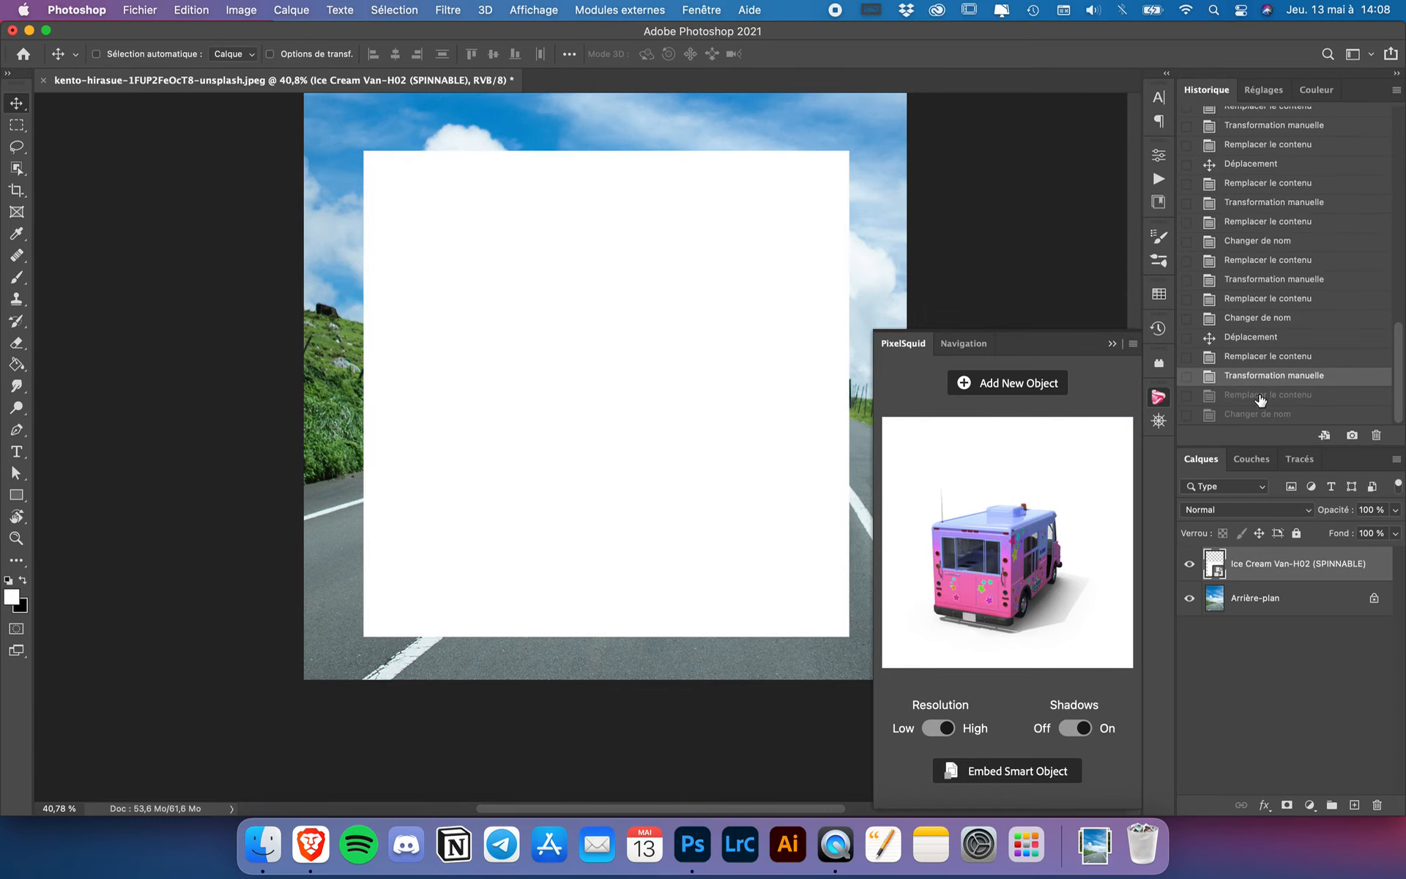
{"action": "left_click", "coordinate": [1260, 396]}
{"action": "left_click_drag", "start_coordinate": [1062, 553], "coordinate": [996, 551]}
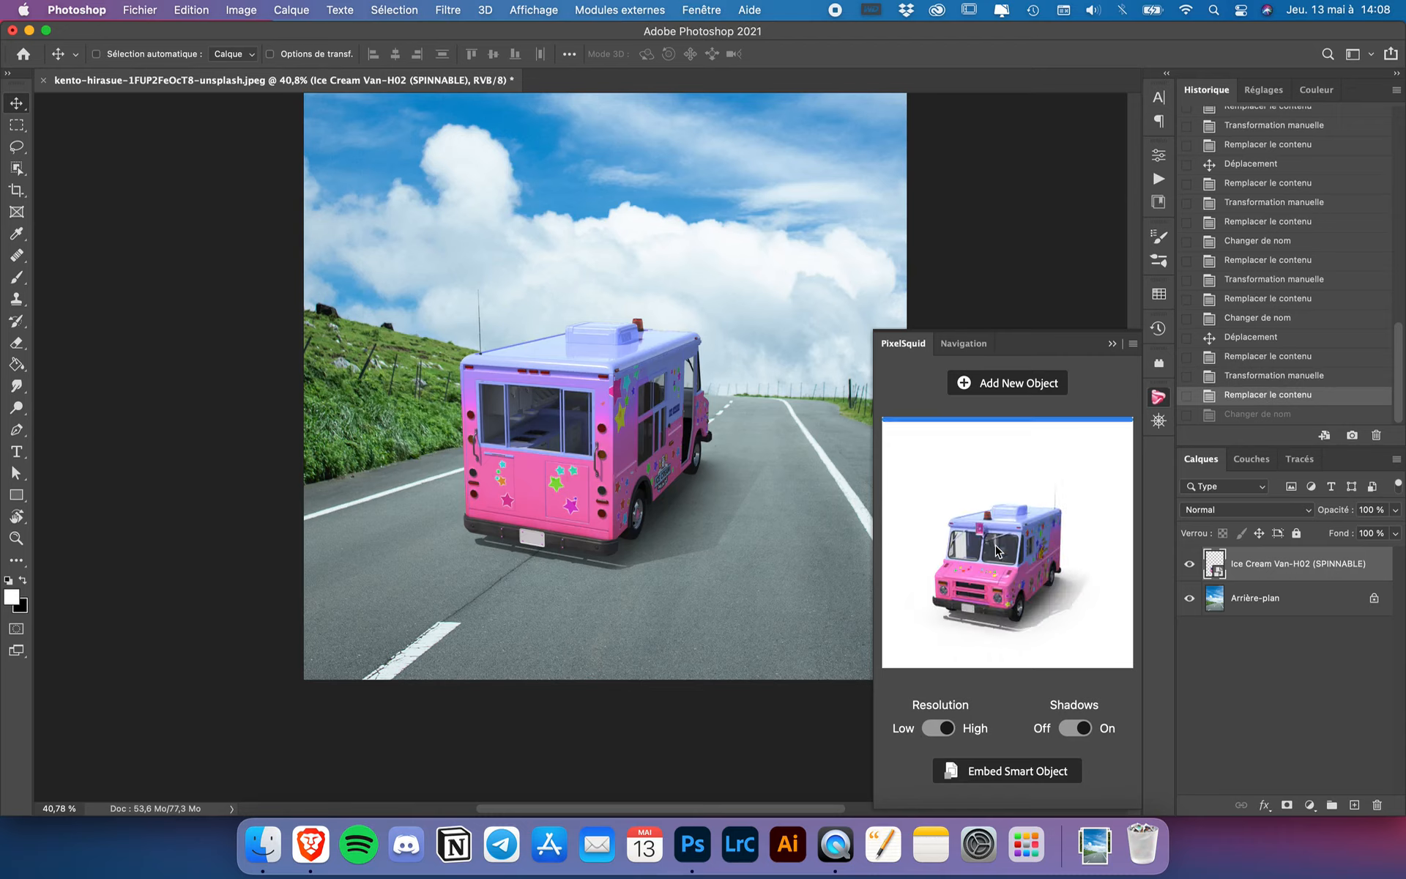
Step: Search PixelSquid for "horse" and add the Black Racing Horse with Jokey Jumping to the image
{"action": "left_click", "coordinate": [1021, 383]}
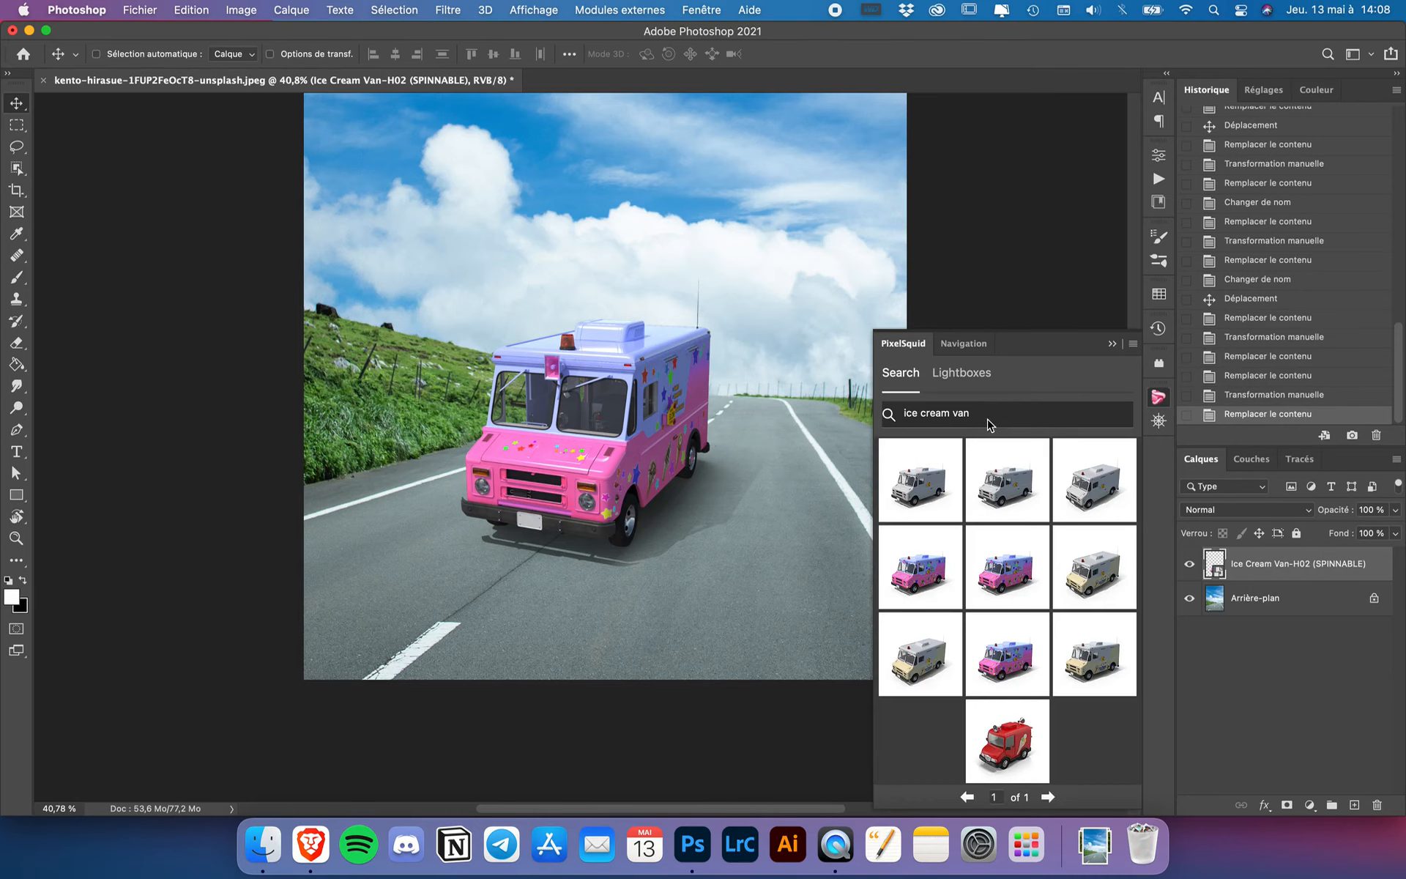
{"action": "double_click", "coordinate": [985, 416]}
{"action": "triple_click", "coordinate": [985, 416]}
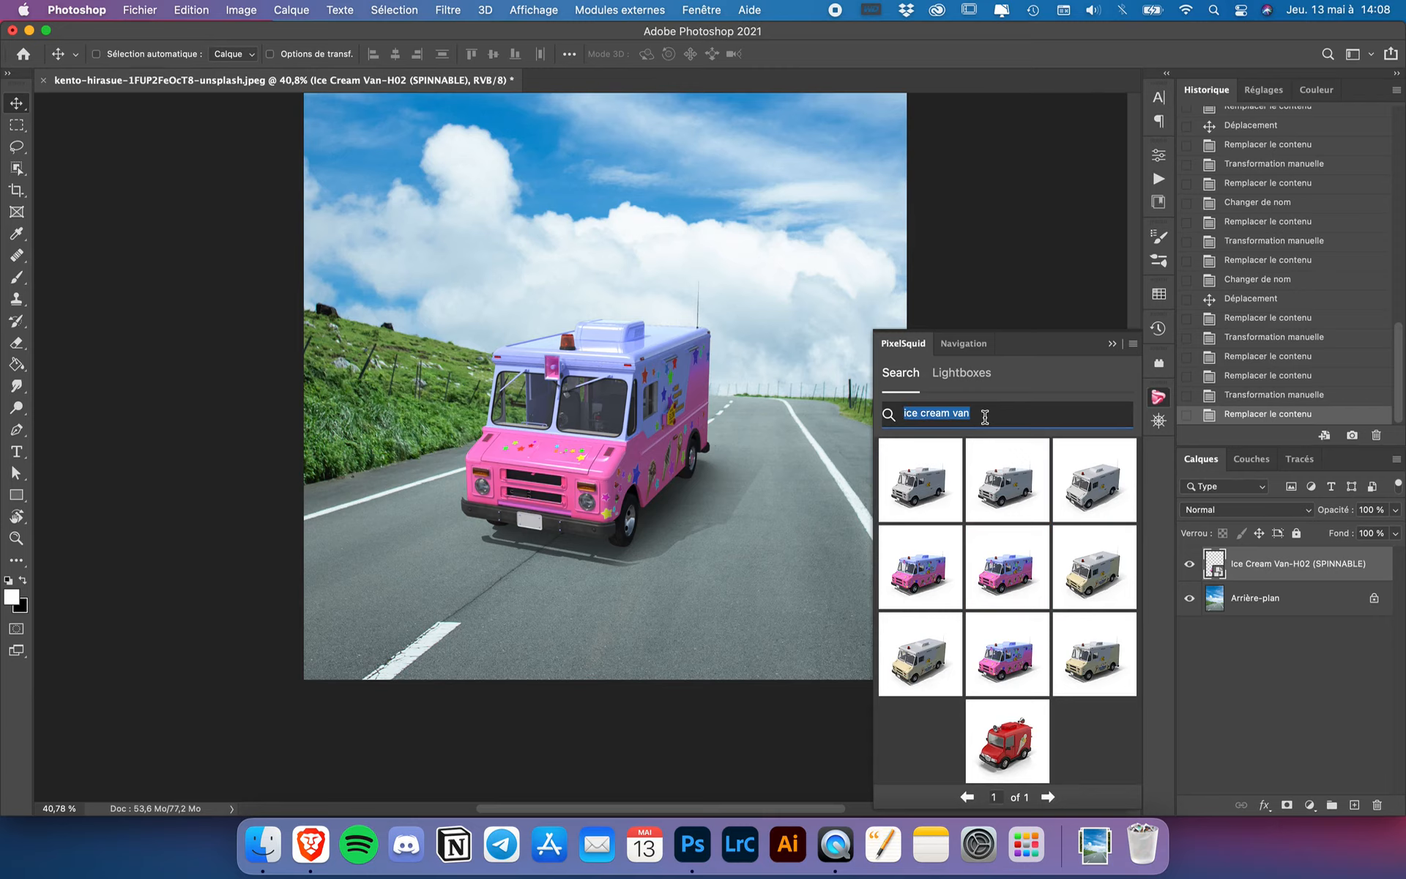
{"action": "type", "text": "horse"}
{"action": "key", "text": "Return"}
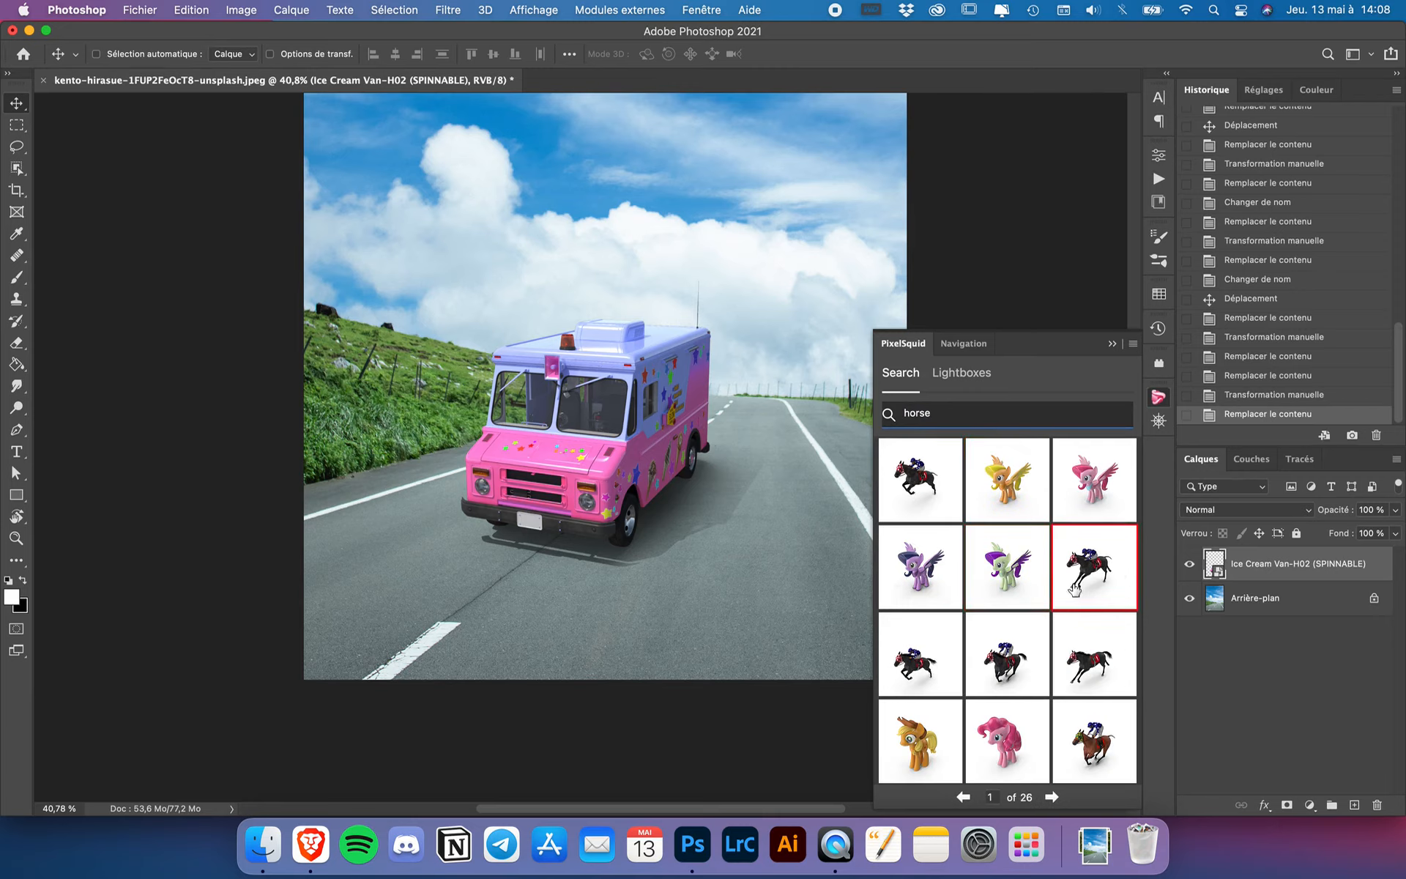
{"action": "left_click", "coordinate": [941, 478]}
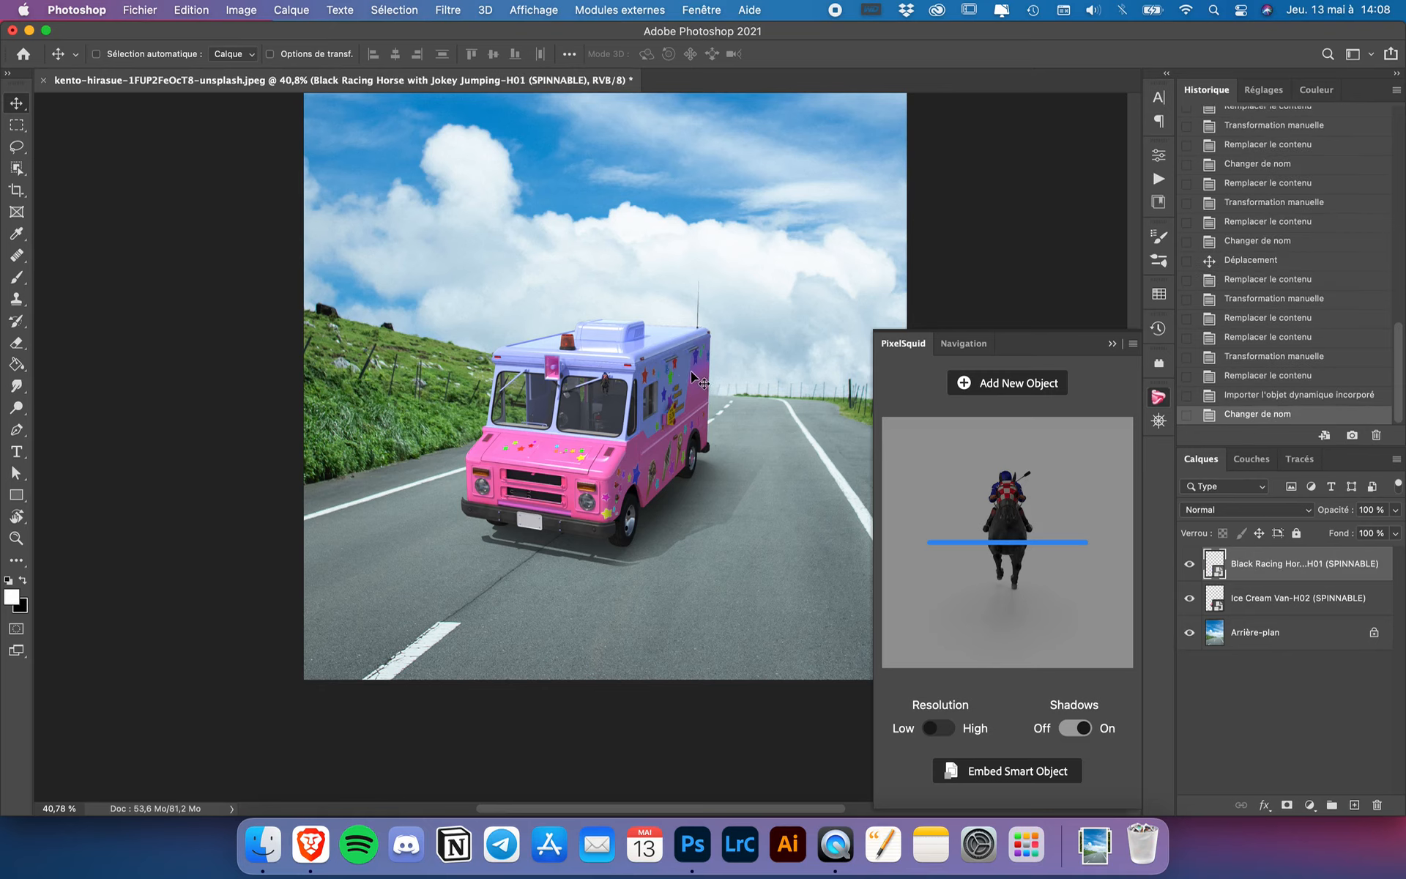
Step: Enlarge the horse and jockey to about 1573.61% and place them on the road beside the van's serving-window side
{"action": "key", "text": "super+t"}
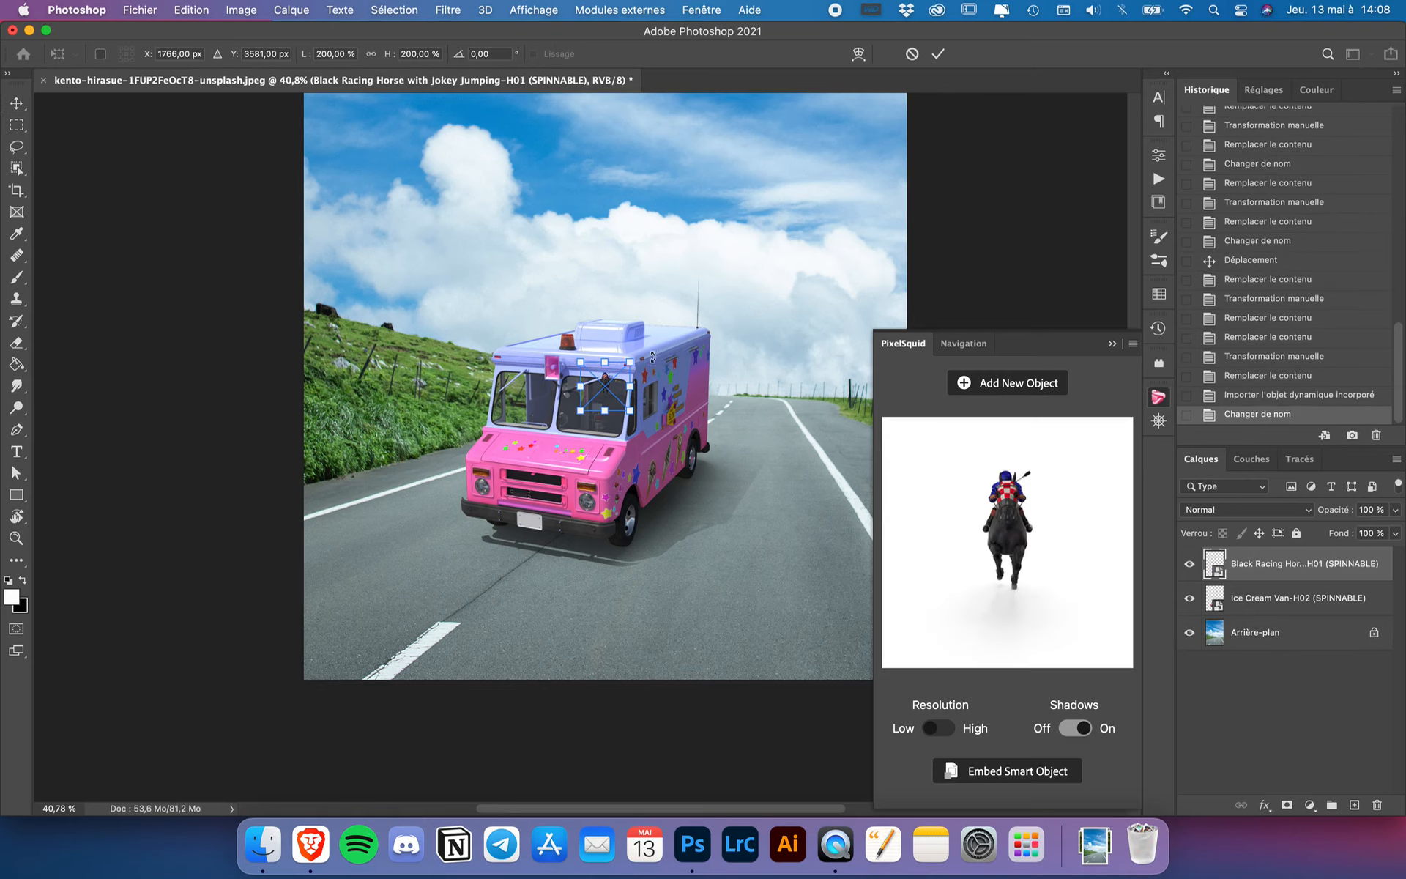
{"action": "left_click_drag", "start_coordinate": [641, 350], "coordinate": [810, 205]}
{"action": "left_click_drag", "start_coordinate": [679, 298], "coordinate": [810, 373]}
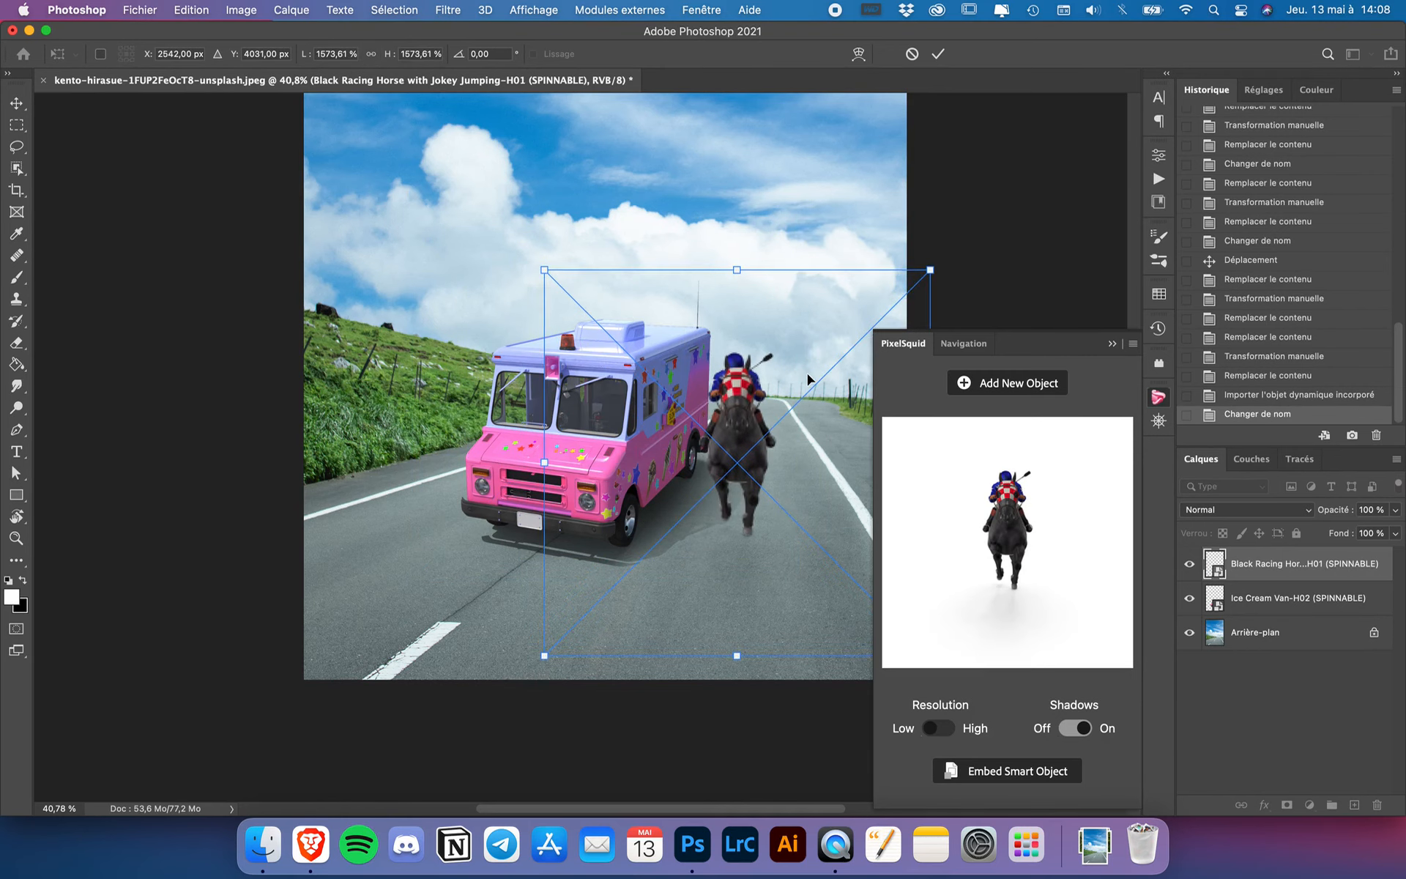
{"action": "key", "text": "Return"}
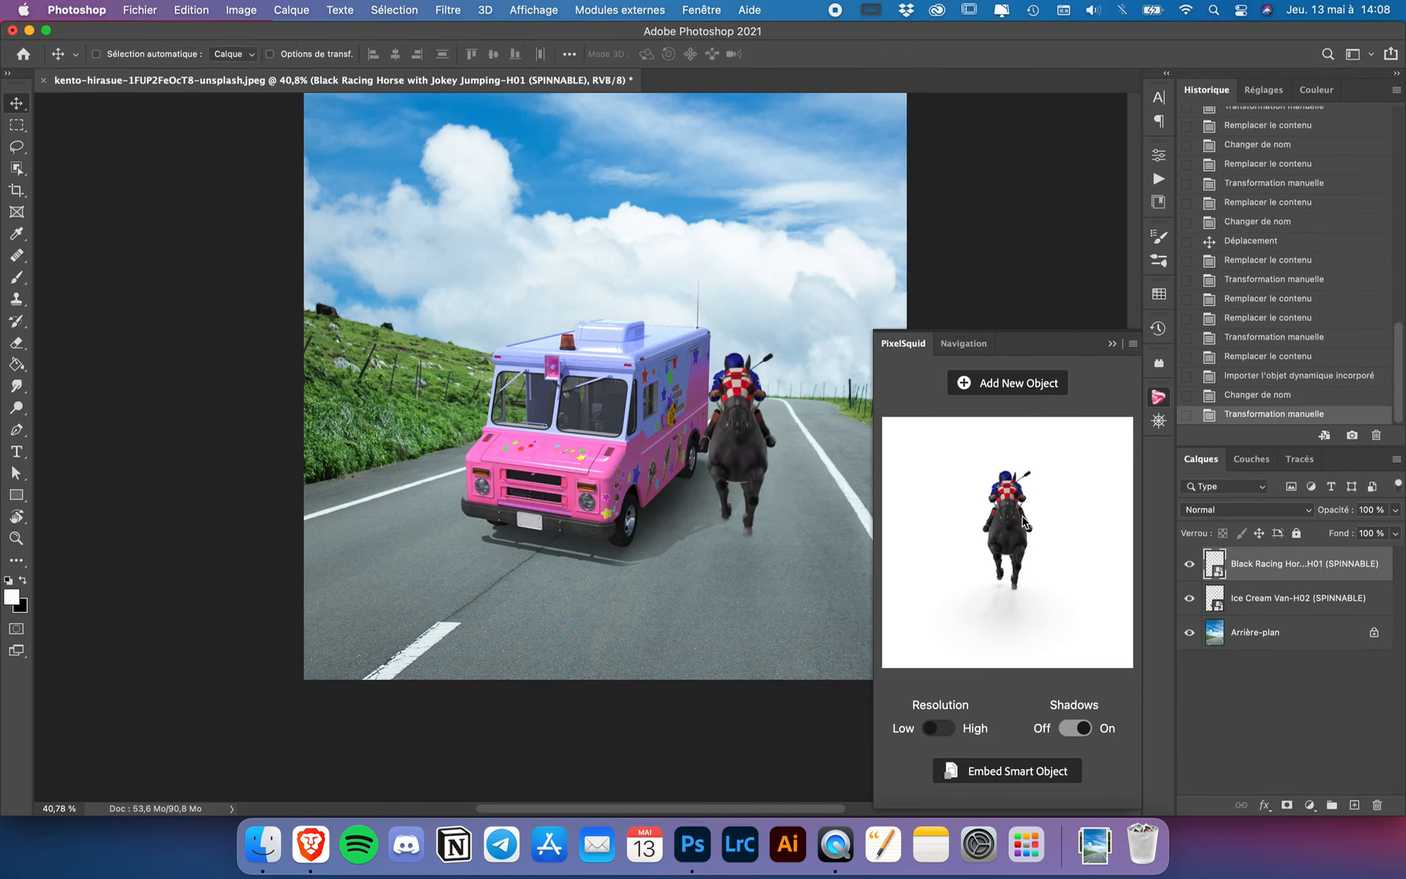
Step: Turn the horse and jockey to a three-quarter front view and set their resolution to High
{"action": "left_click_drag", "start_coordinate": [1022, 515], "coordinate": [1016, 522]}
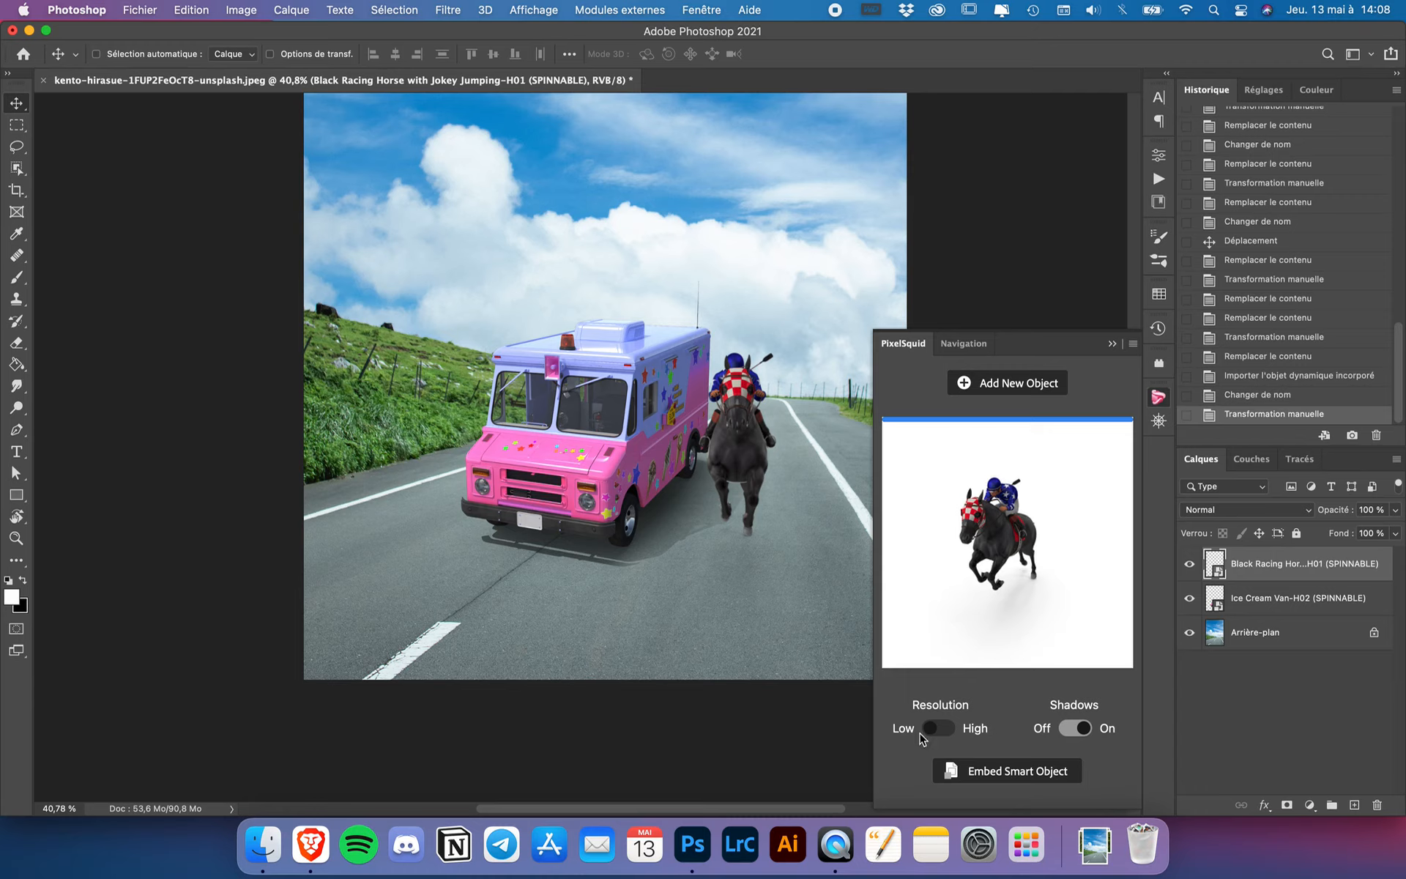
{"action": "left_click", "coordinate": [944, 729]}
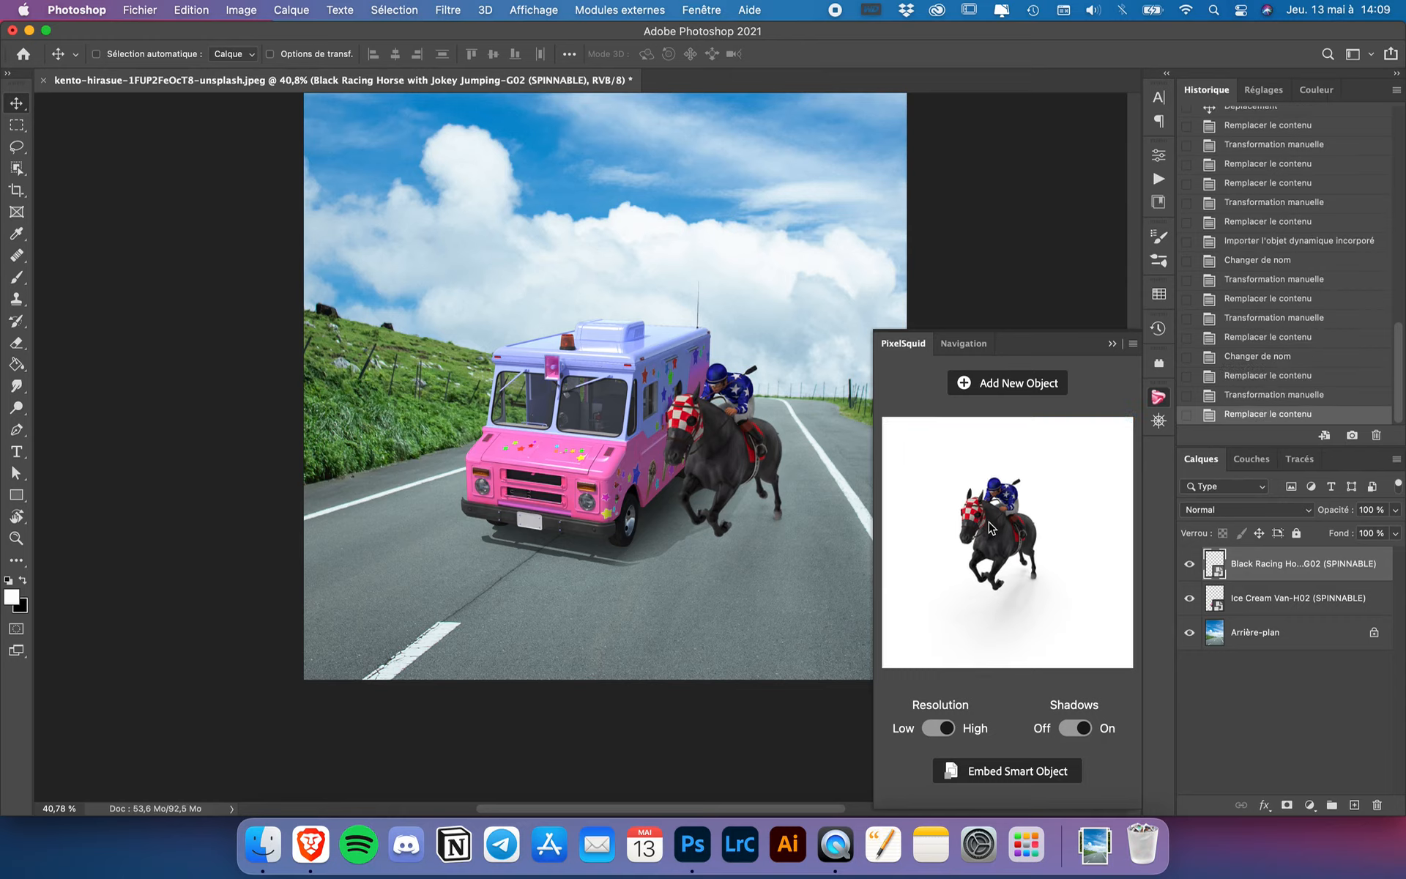
{"action": "left_click_drag", "start_coordinate": [988, 527], "coordinate": [1013, 530]}
Step: Move the horse to the grassy side of the van and place its layer beneath the van layer
{"action": "left_click_drag", "start_coordinate": [765, 429], "coordinate": [493, 419]}
{"action": "key", "text": "super+bracketleft"}
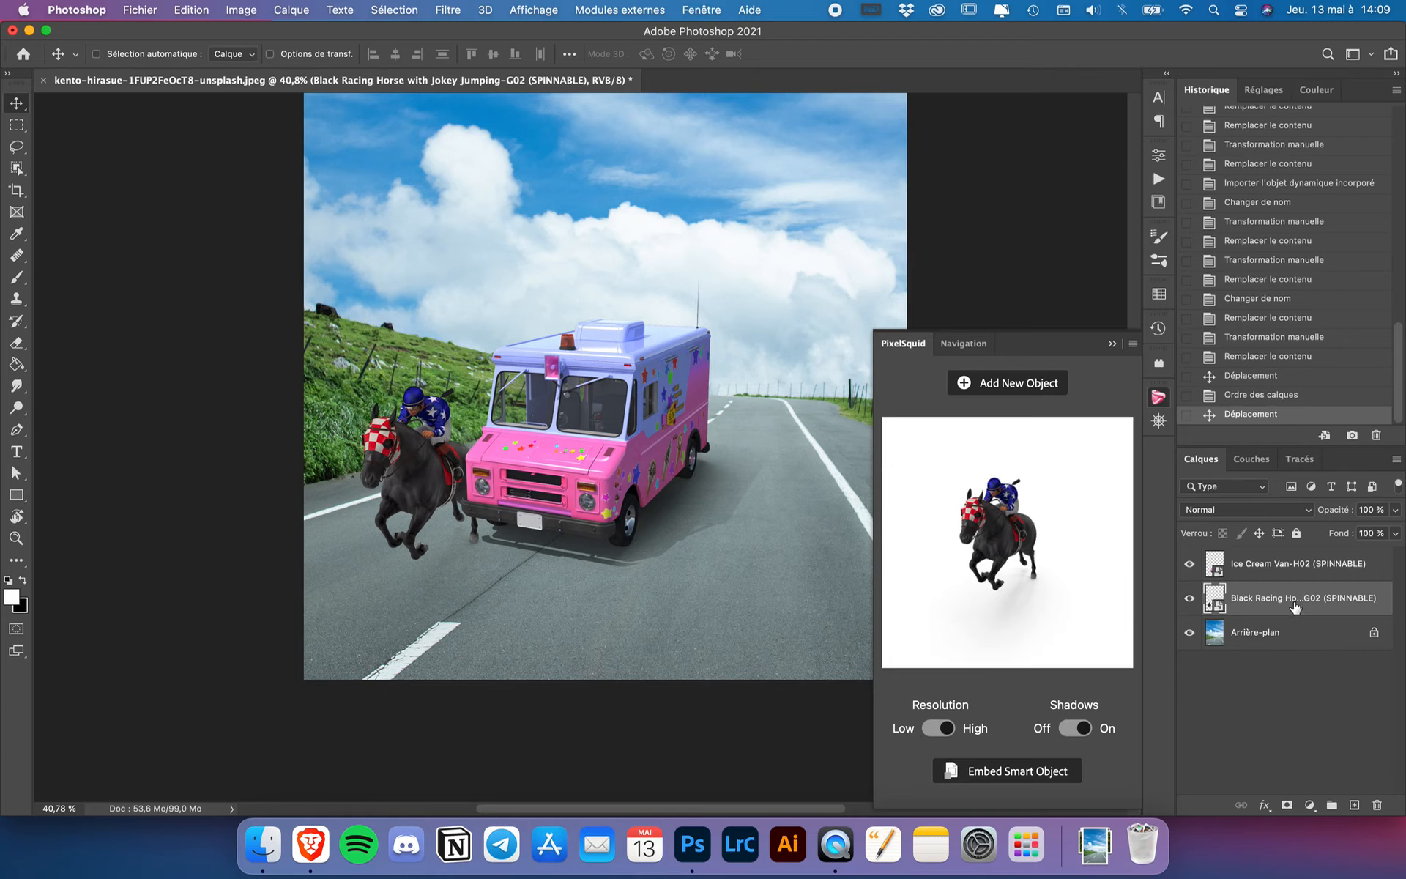
Step: Collapse the PixelSquid panel, delete the horse layer and select the ice cream van layer
{"action": "left_click", "coordinate": [1111, 350]}
{"action": "left_click", "coordinate": [1377, 805]}
{"action": "left_click", "coordinate": [1278, 578]}
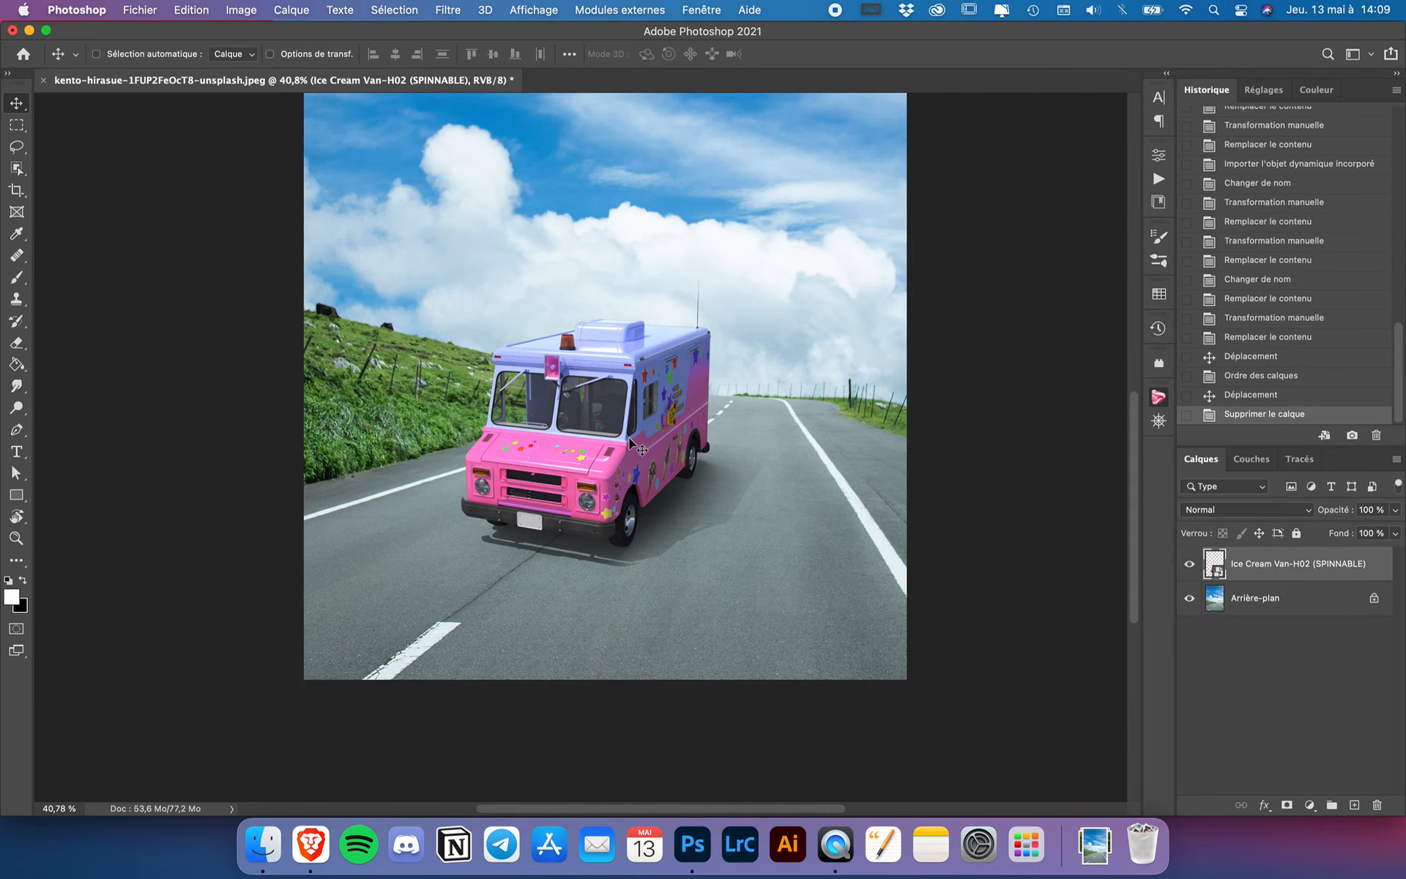
{"action": "scroll", "coordinate": [637, 449], "scroll_direction": "down", "scroll_amount": 2}
{"action": "scroll", "coordinate": [512, 619], "scroll_direction": "up", "scroll_amount": 2}
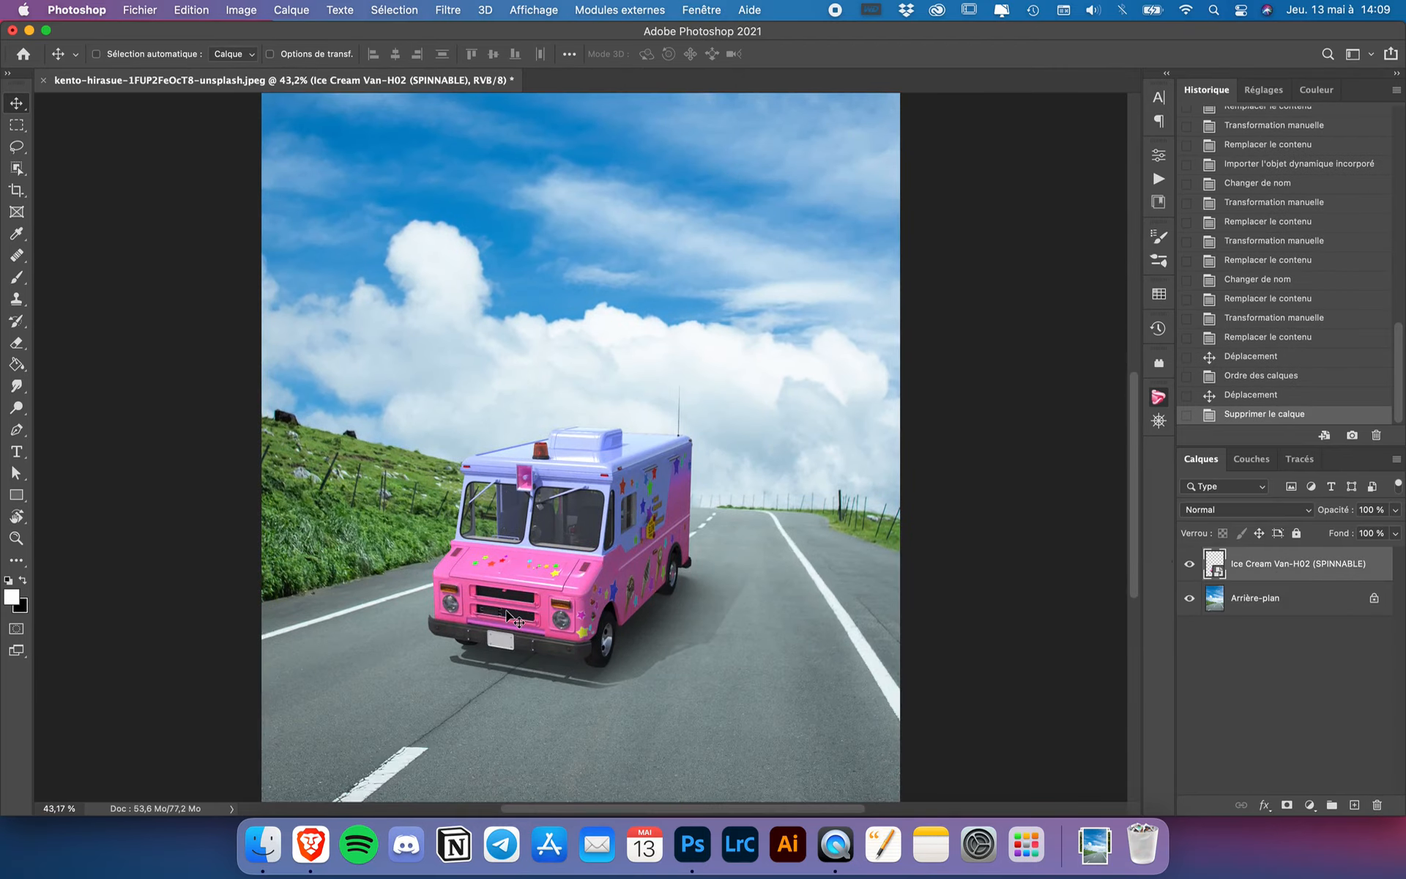
Step: Open the ice cream van smart object's contents to view its source image, and close that document again
{"action": "scroll", "coordinate": [513, 619], "scroll_direction": "up", "scroll_amount": 2}
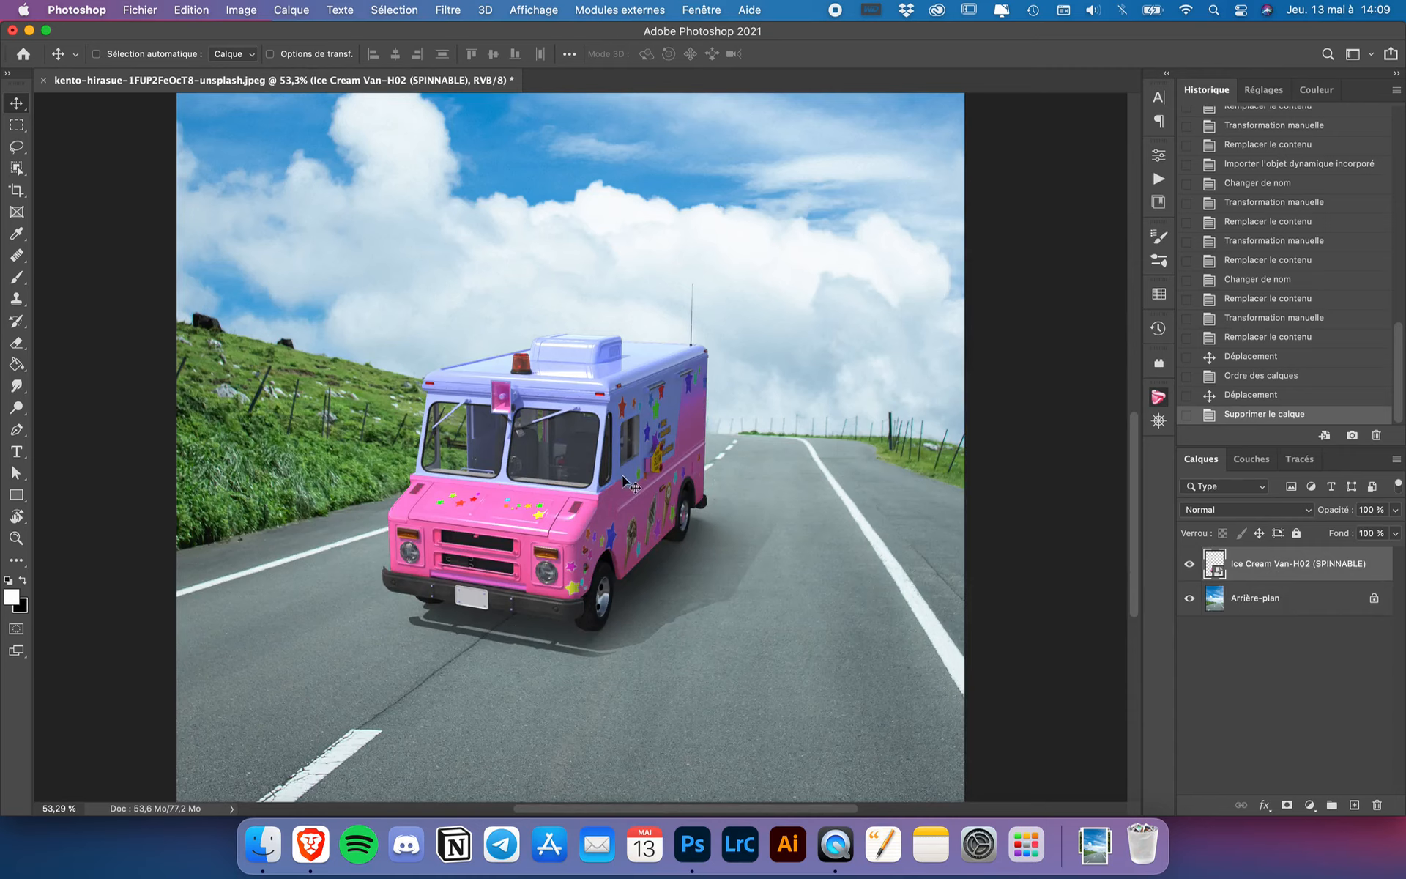
{"action": "double_click", "coordinate": [1216, 566]}
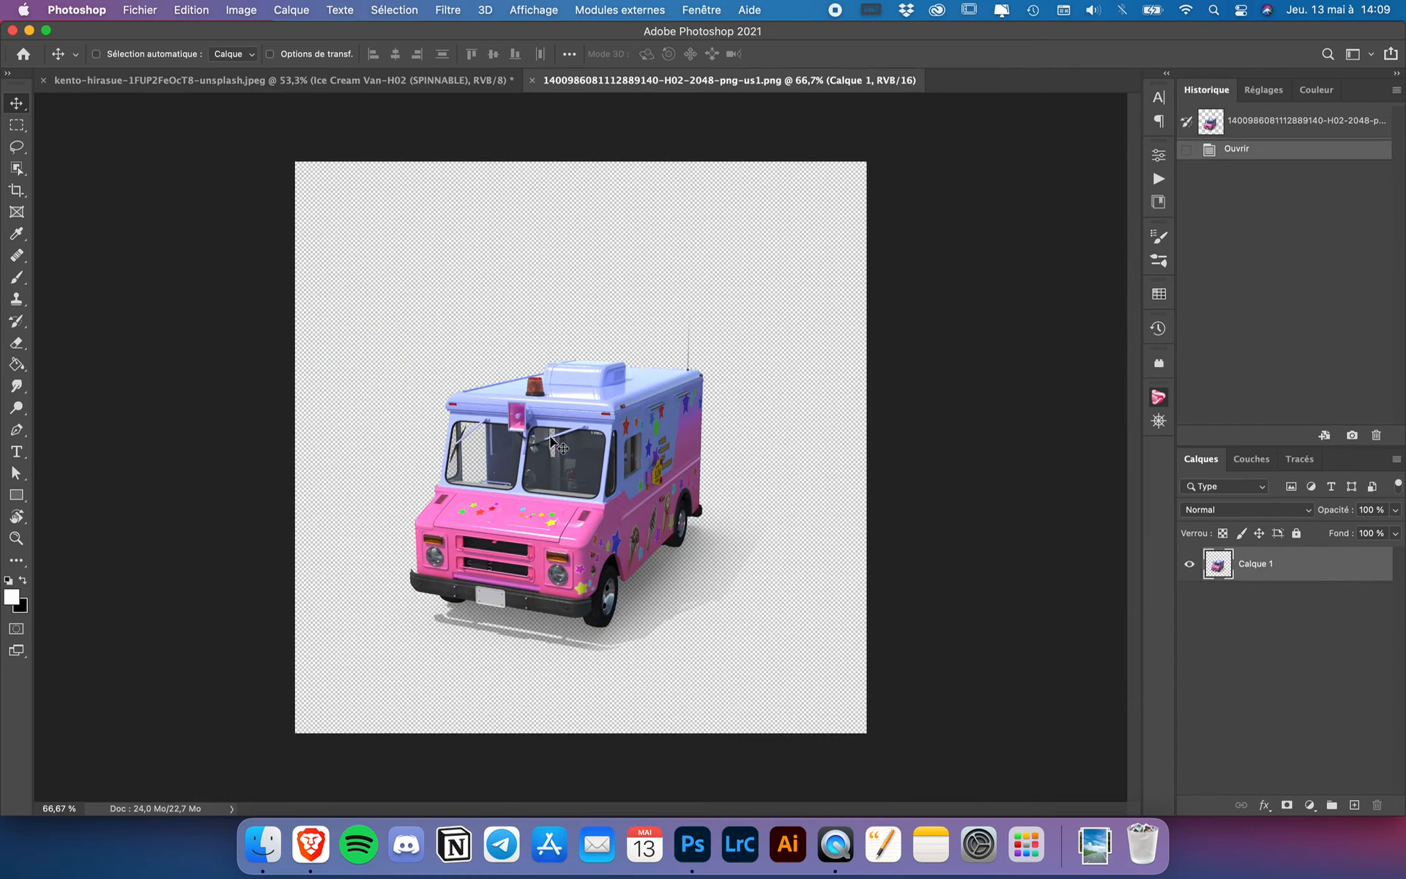
{"action": "left_click", "coordinate": [532, 80]}
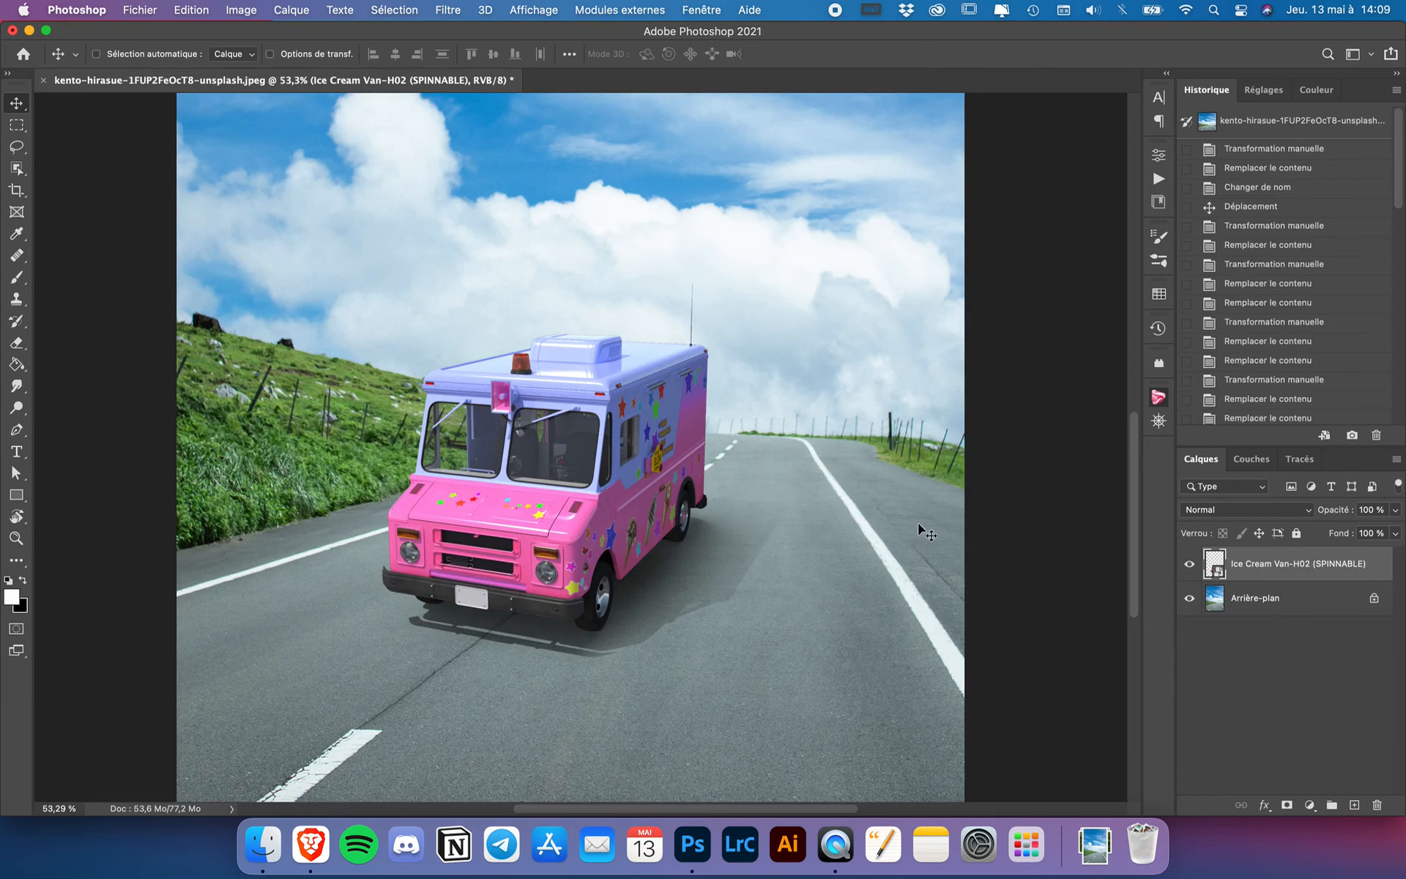
Step: Rasterize the ice cream van layer
{"action": "right_click", "coordinate": [1256, 562]}
{"action": "scroll", "coordinate": [1171, 626], "scroll_direction": "down", "scroll_amount": 5}
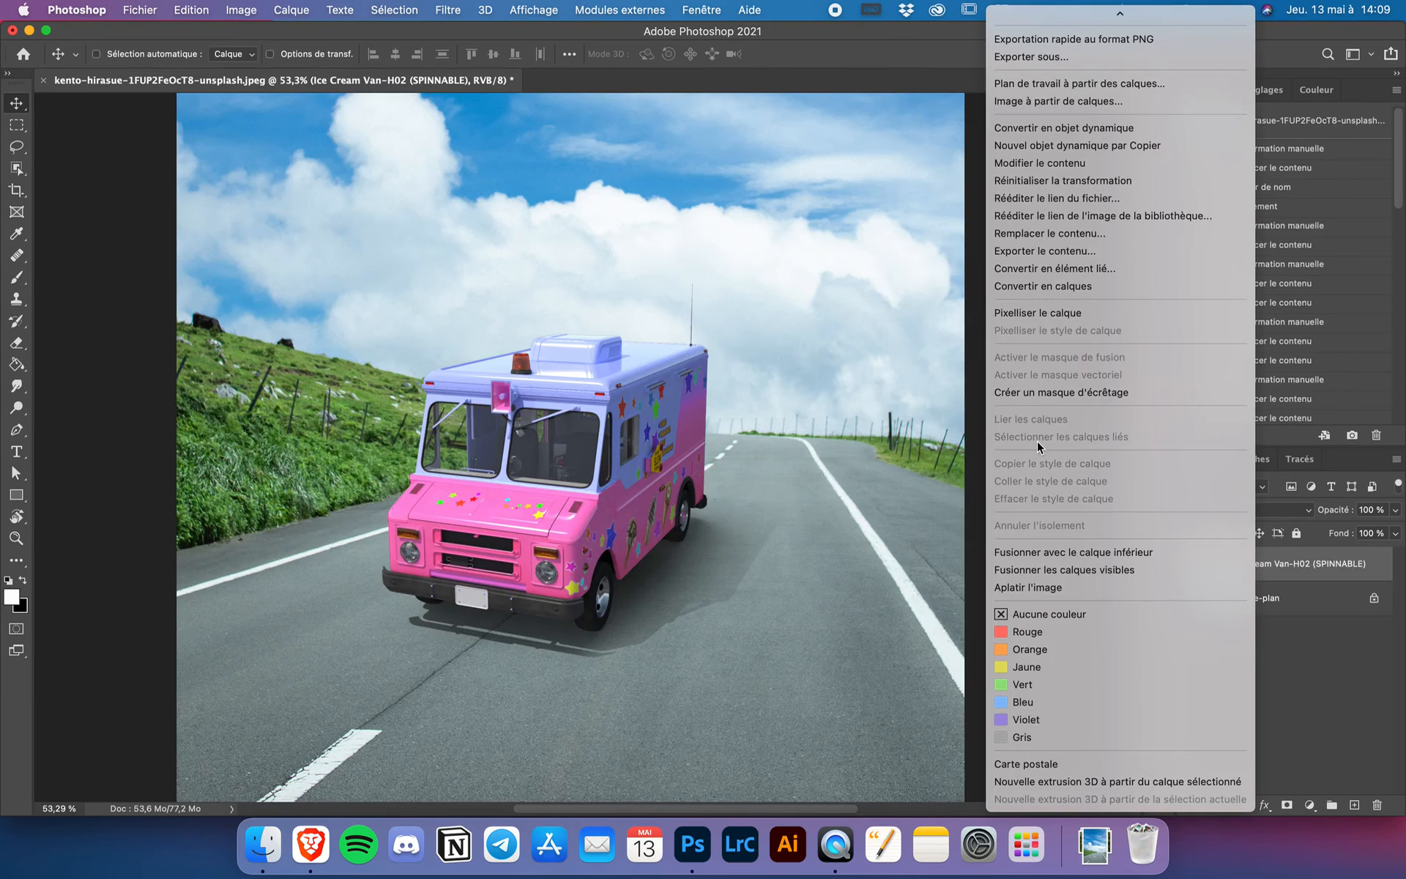
{"action": "left_click", "coordinate": [1056, 315]}
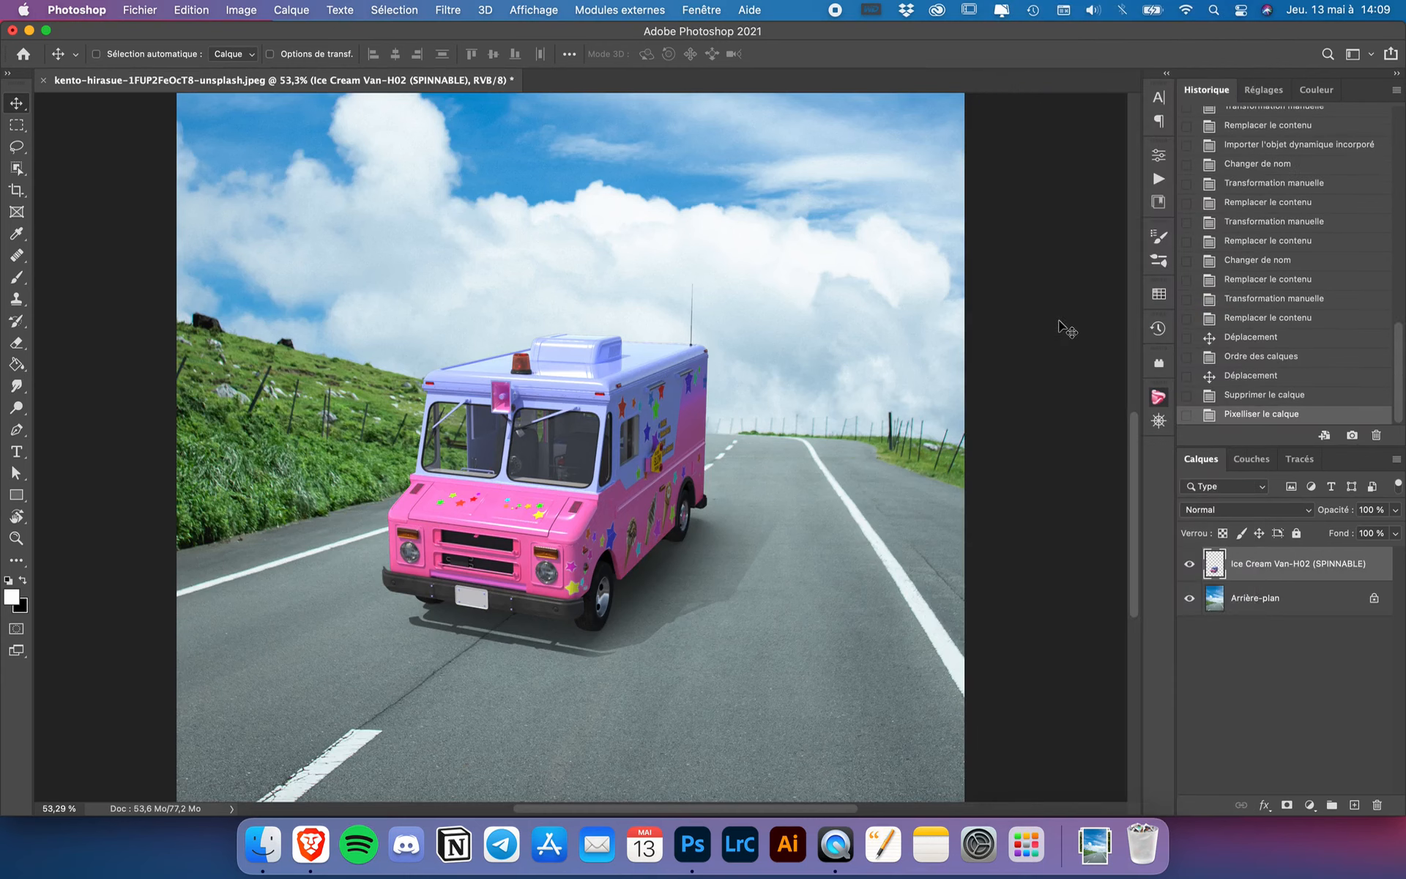
Step: Try to spin the rasterized van to a side view with PixelSquid, and undo back to the smart object layer
{"action": "left_click", "coordinate": [1157, 401]}
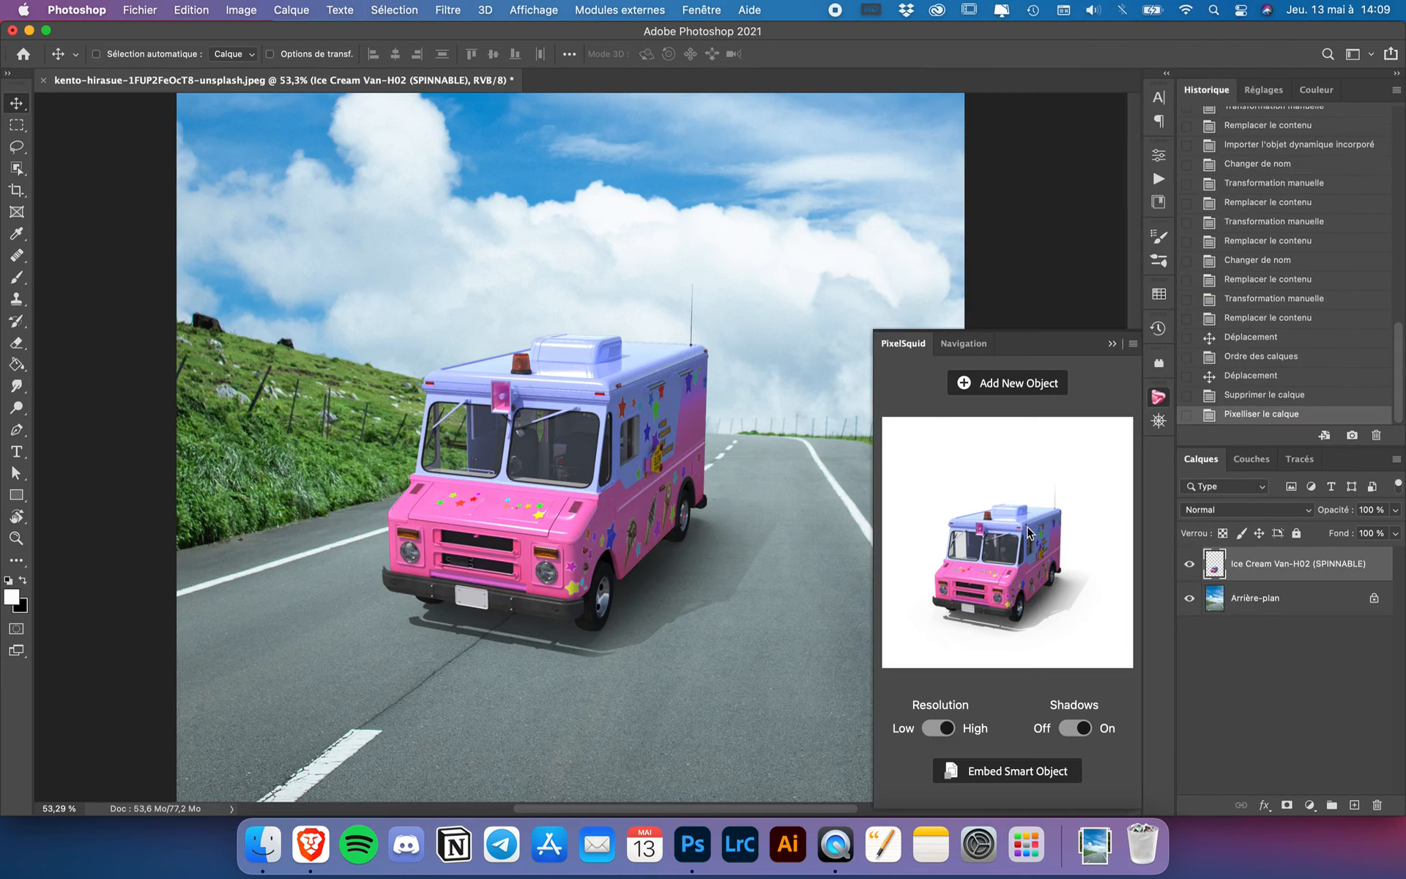
{"action": "left_click_drag", "start_coordinate": [1006, 554], "coordinate": [1035, 546]}
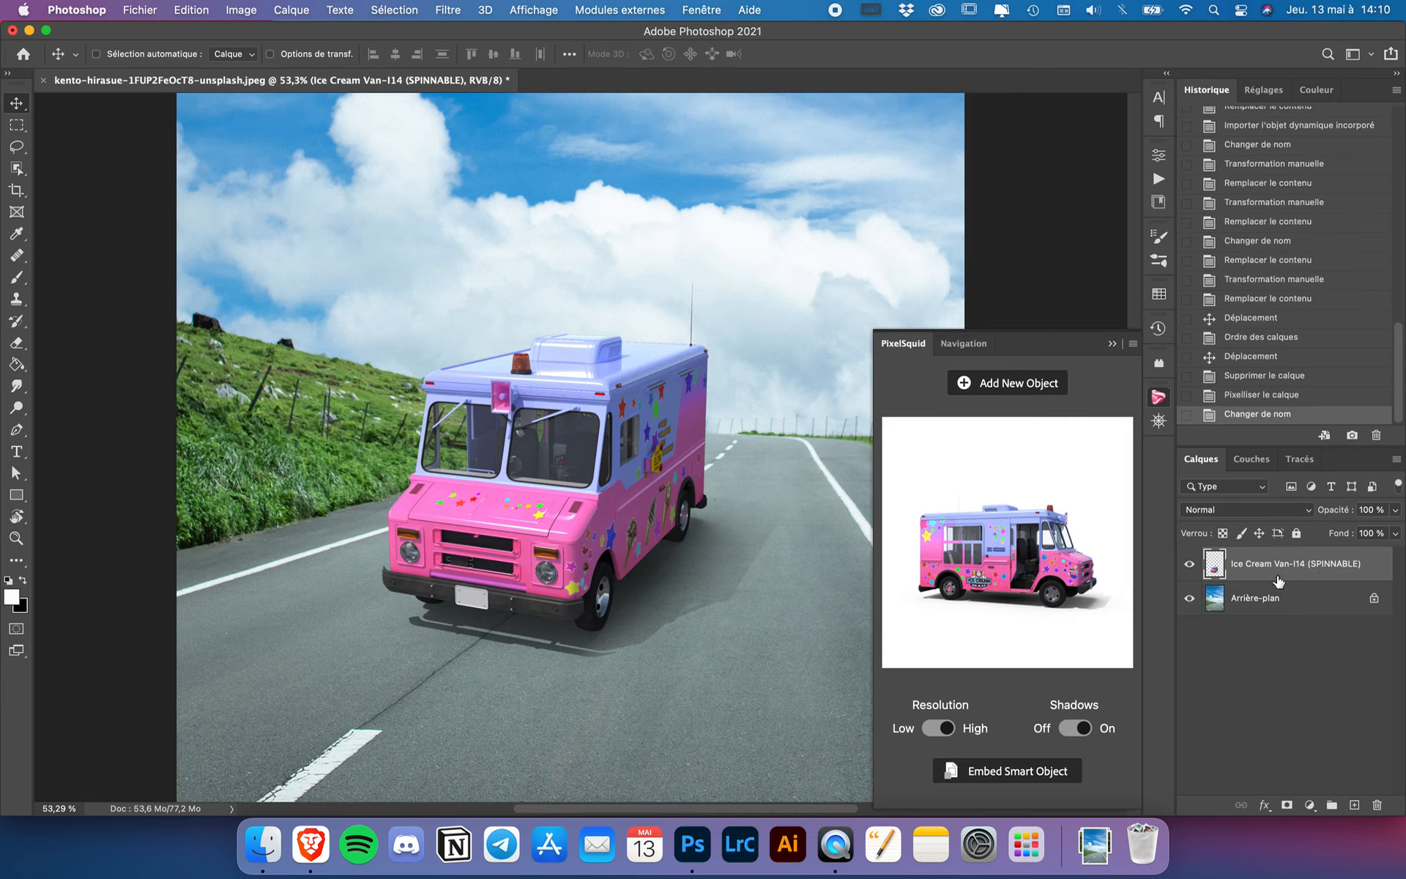
{"action": "double_click", "coordinate": [917, 349]}
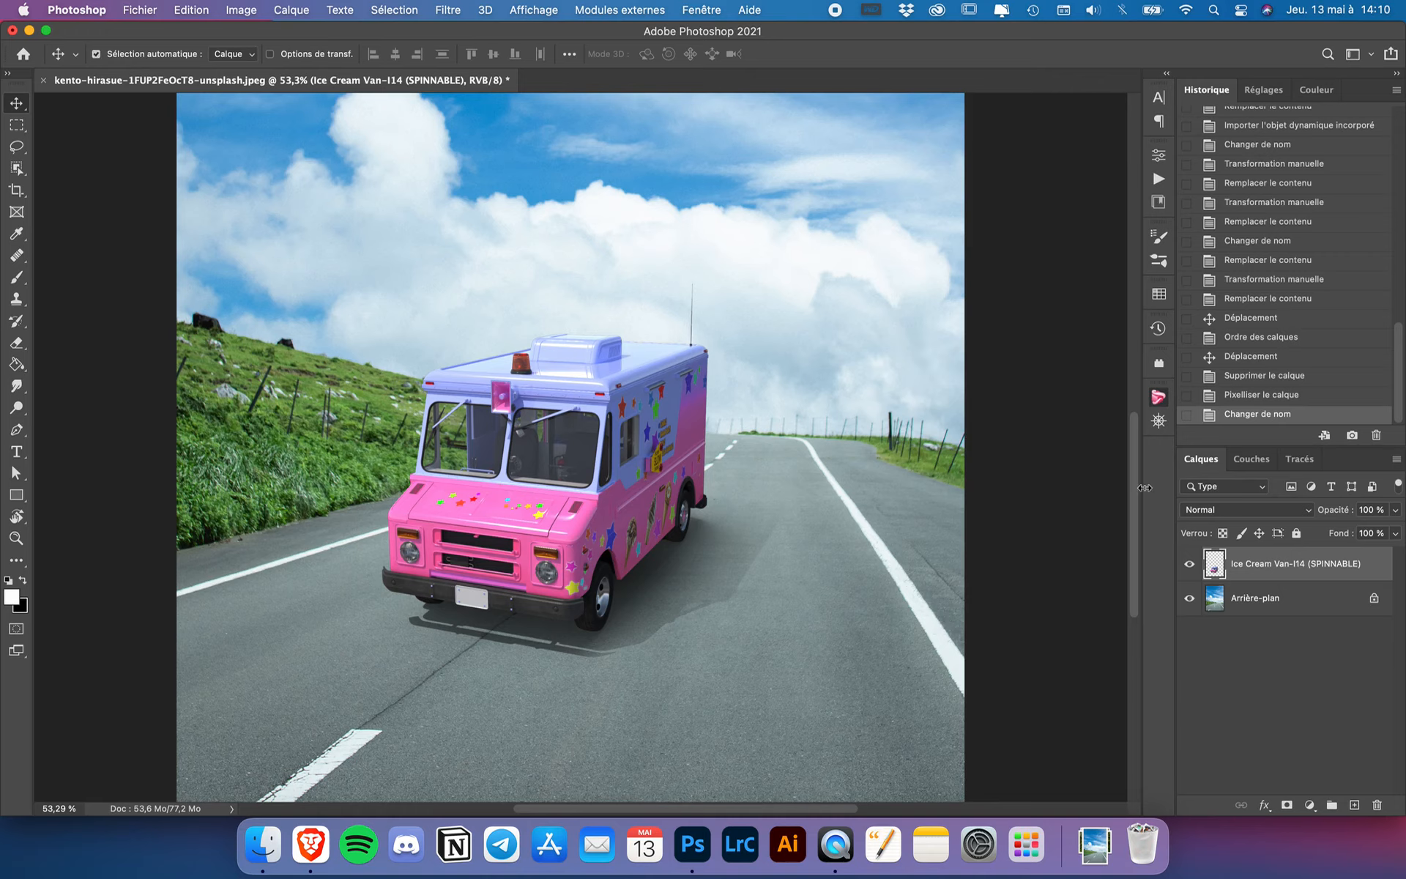
{"action": "key", "text": "super+z"}
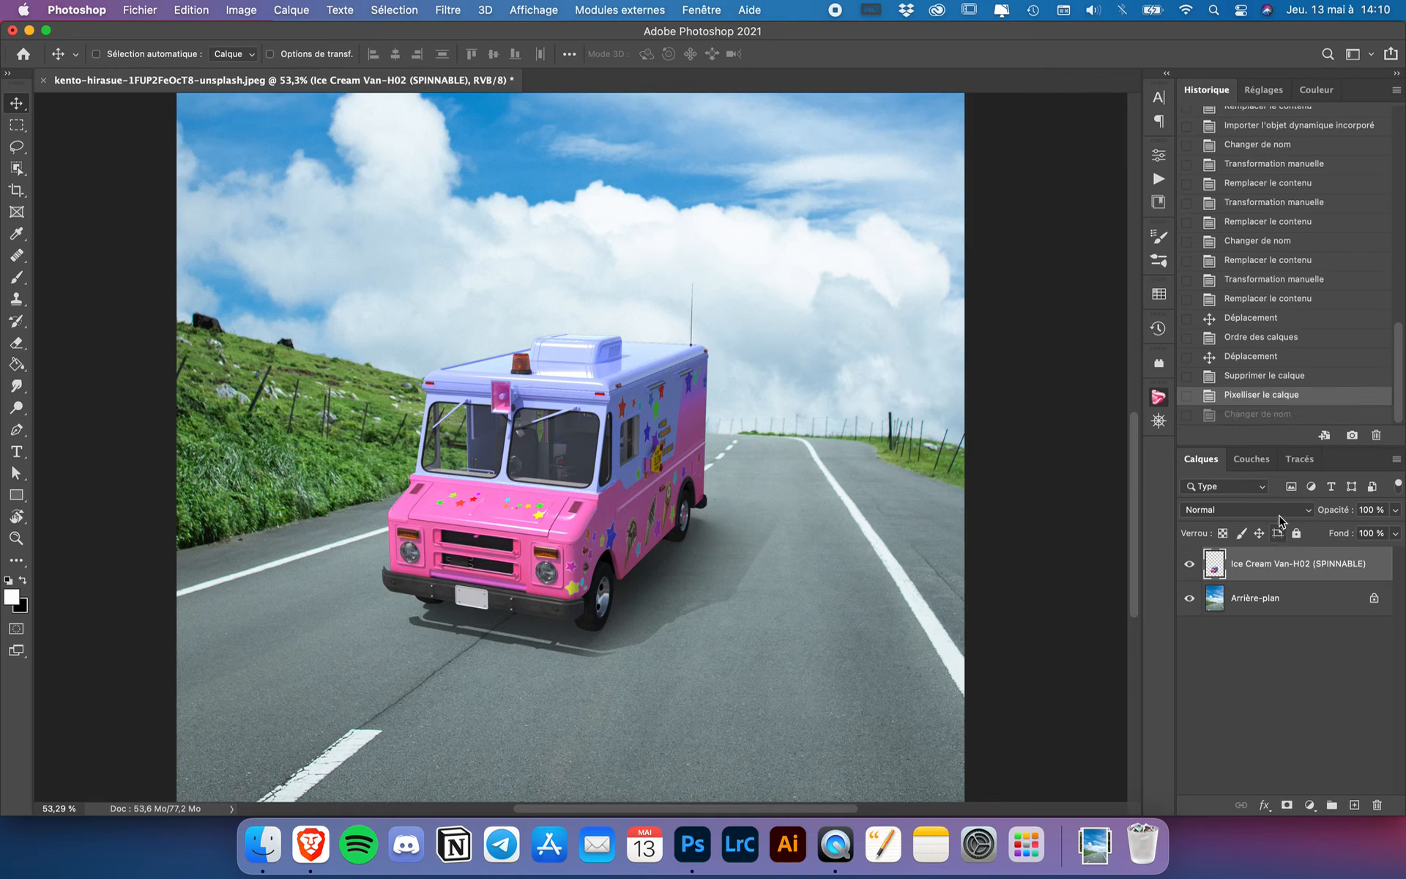
{"action": "key", "text": "super+z"}
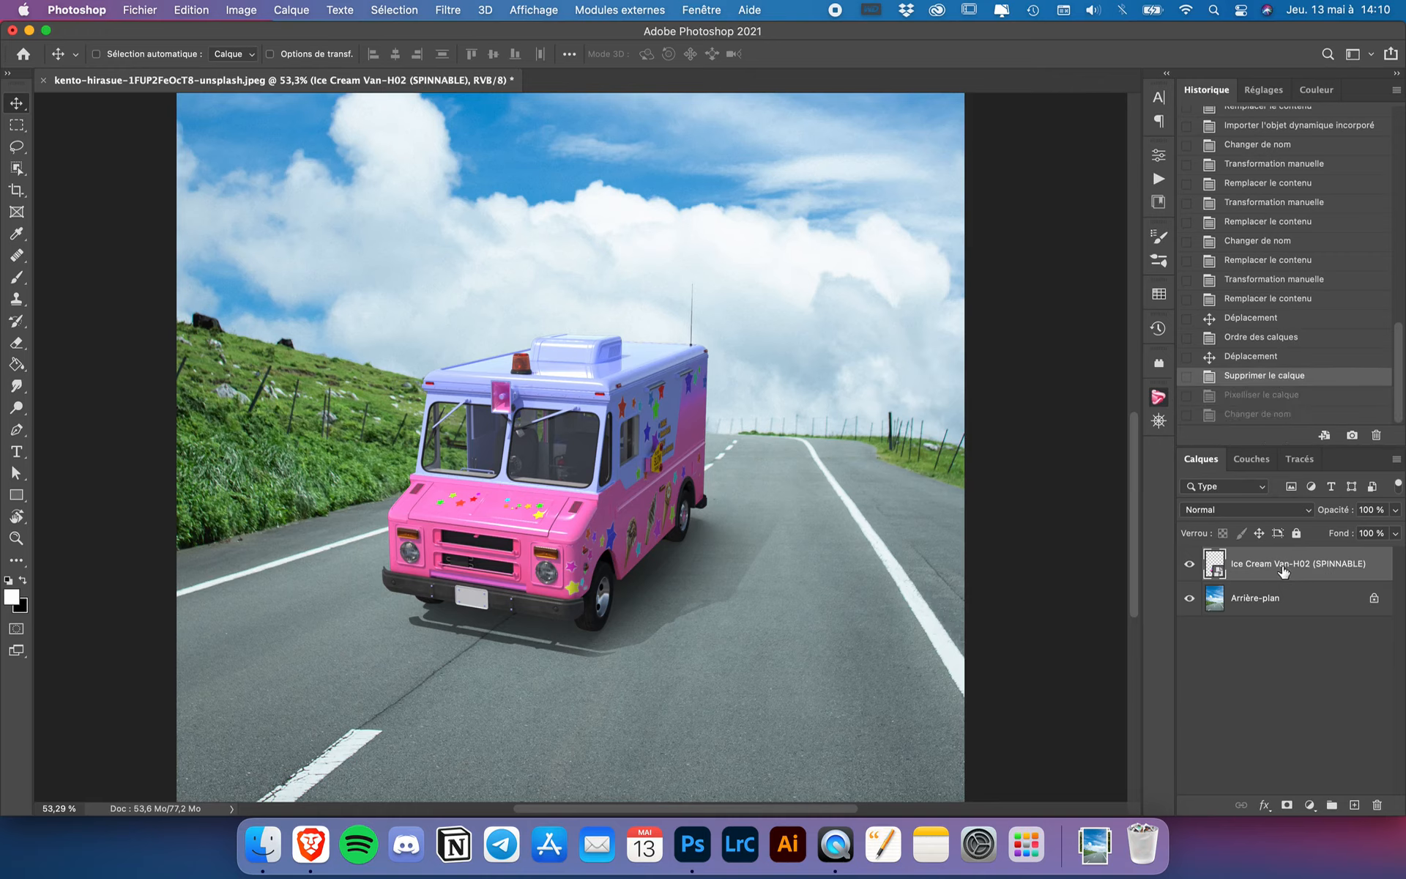
Step: Add a Curves adjustment layer above the ice cream van and clip it to the van layer
{"action": "left_click", "coordinate": [1310, 805]}
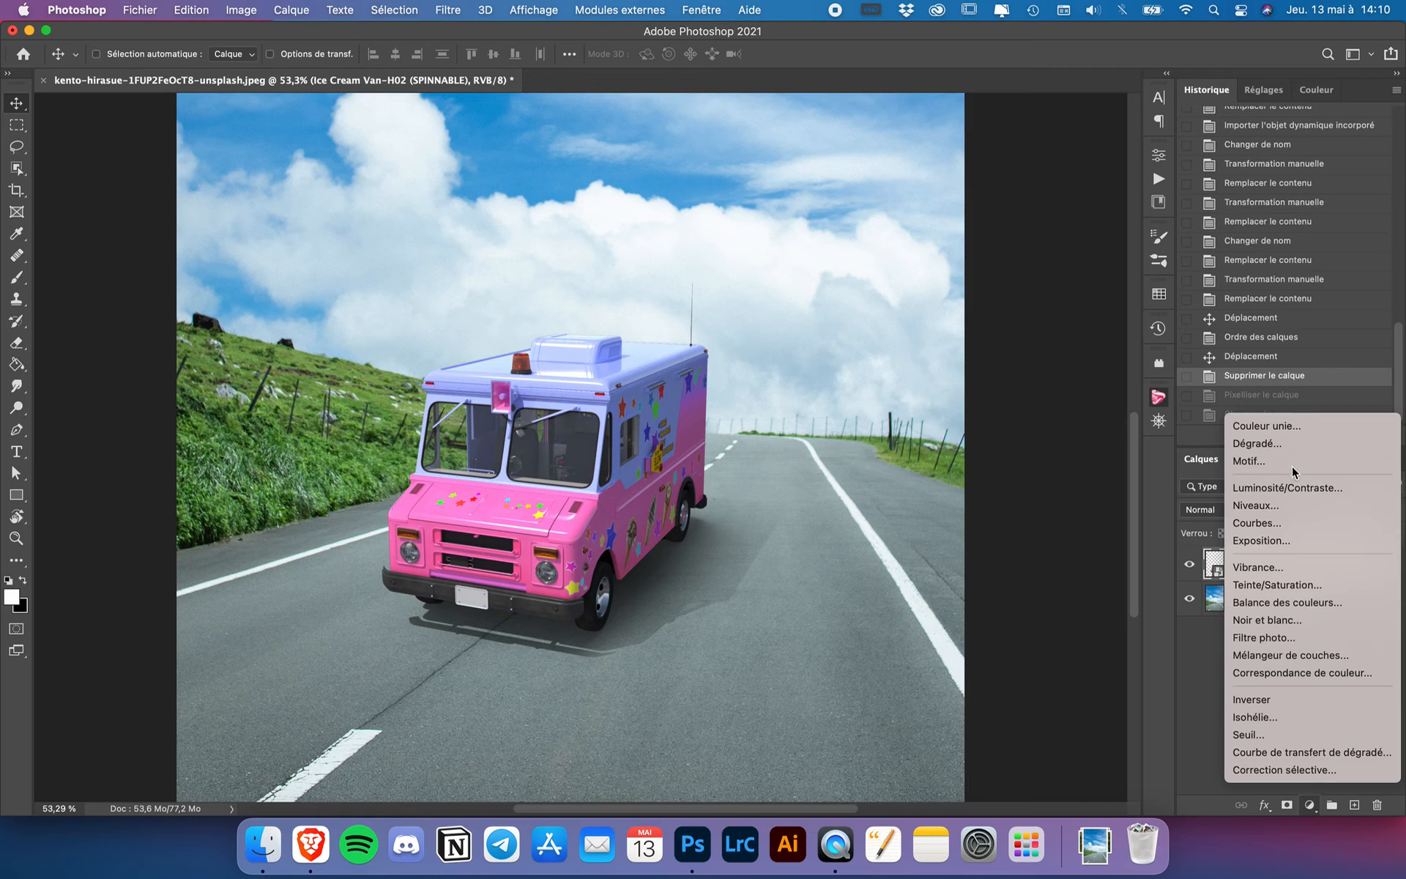
{"action": "left_click", "coordinate": [1279, 525]}
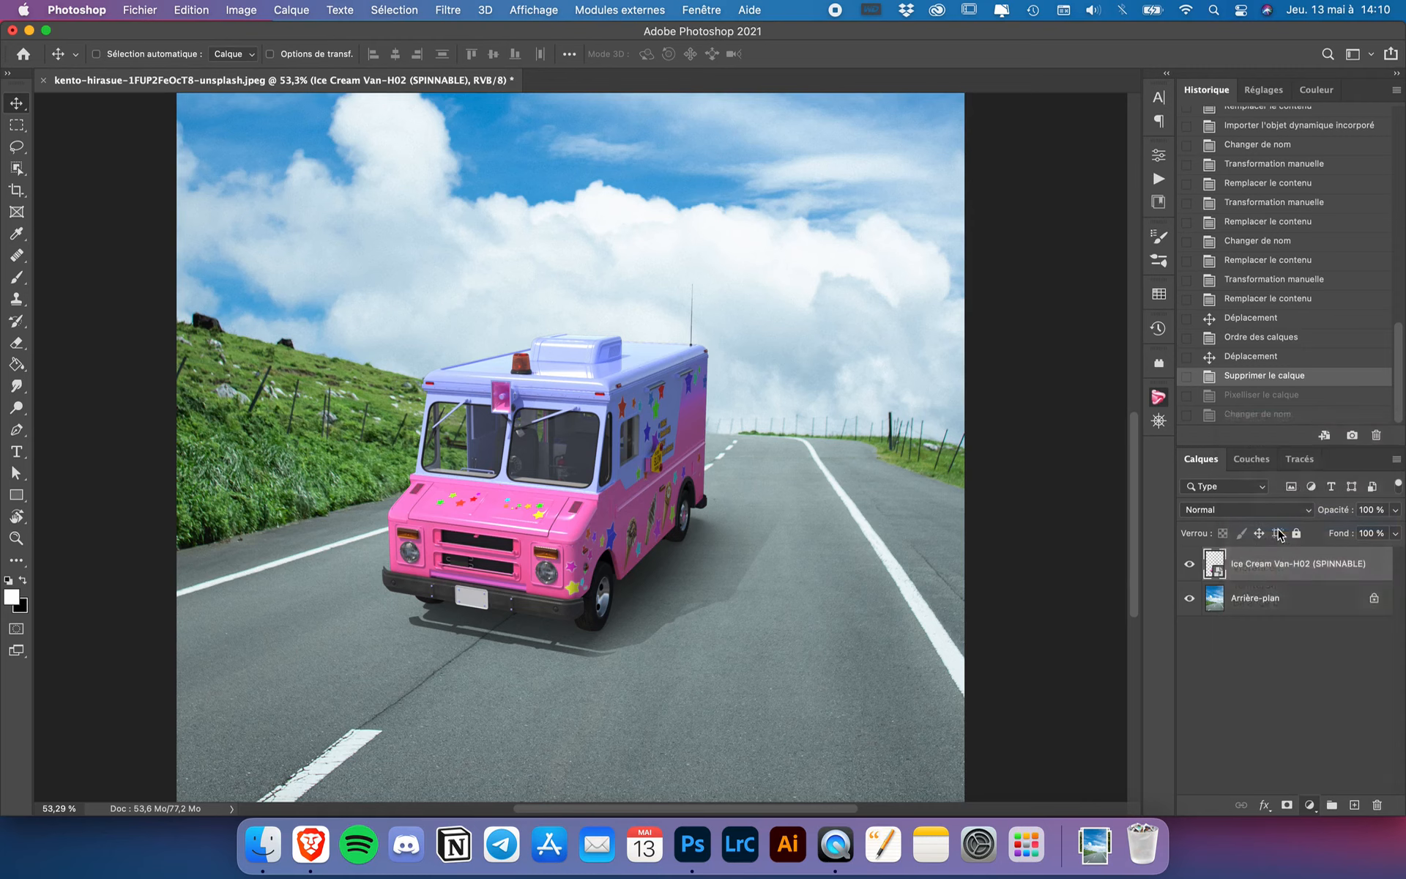
{"action": "right_click", "coordinate": [1292, 582]}
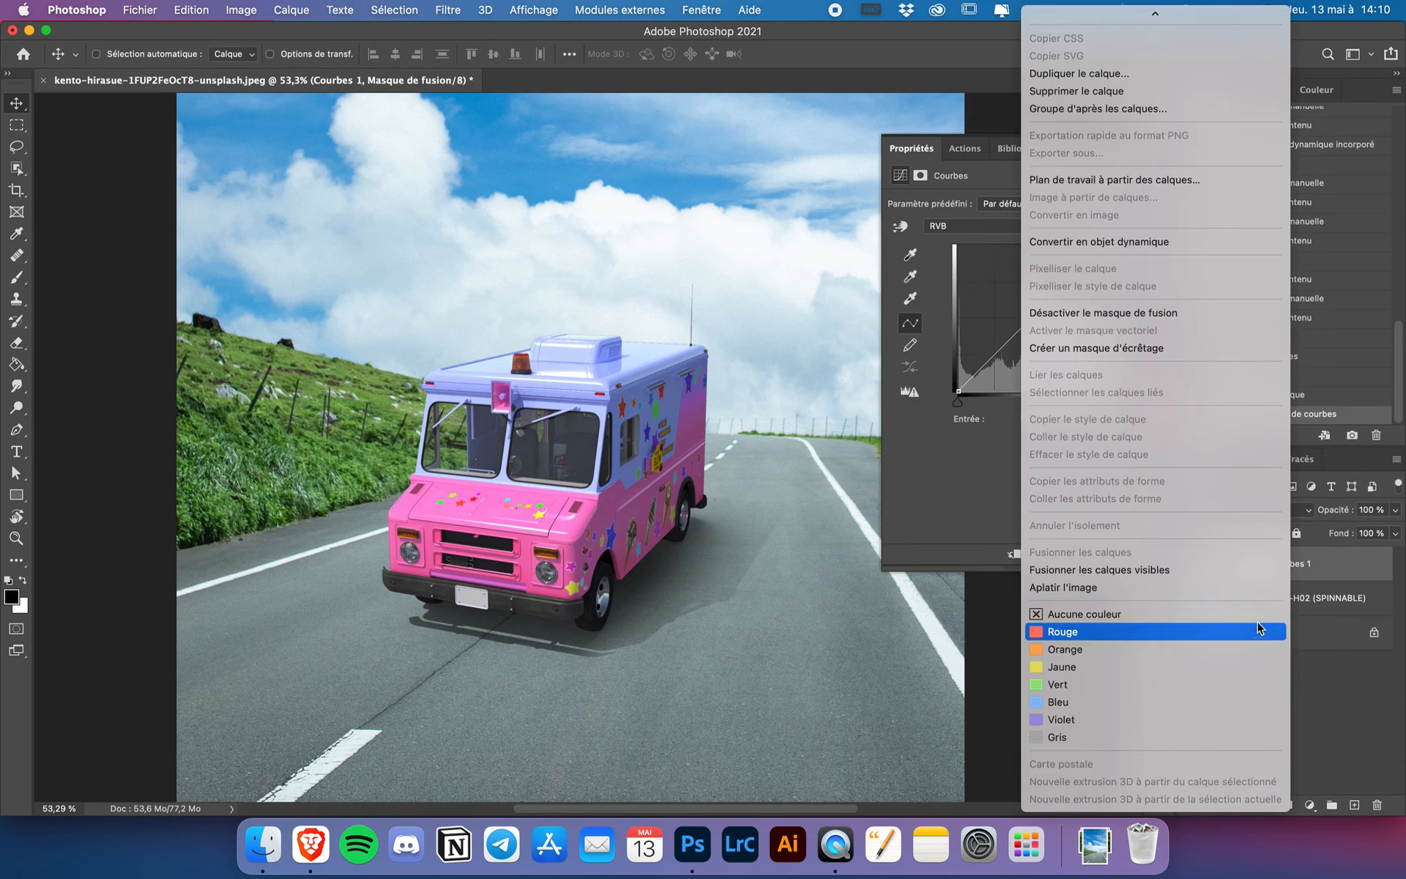
{"action": "left_click", "coordinate": [1102, 349]}
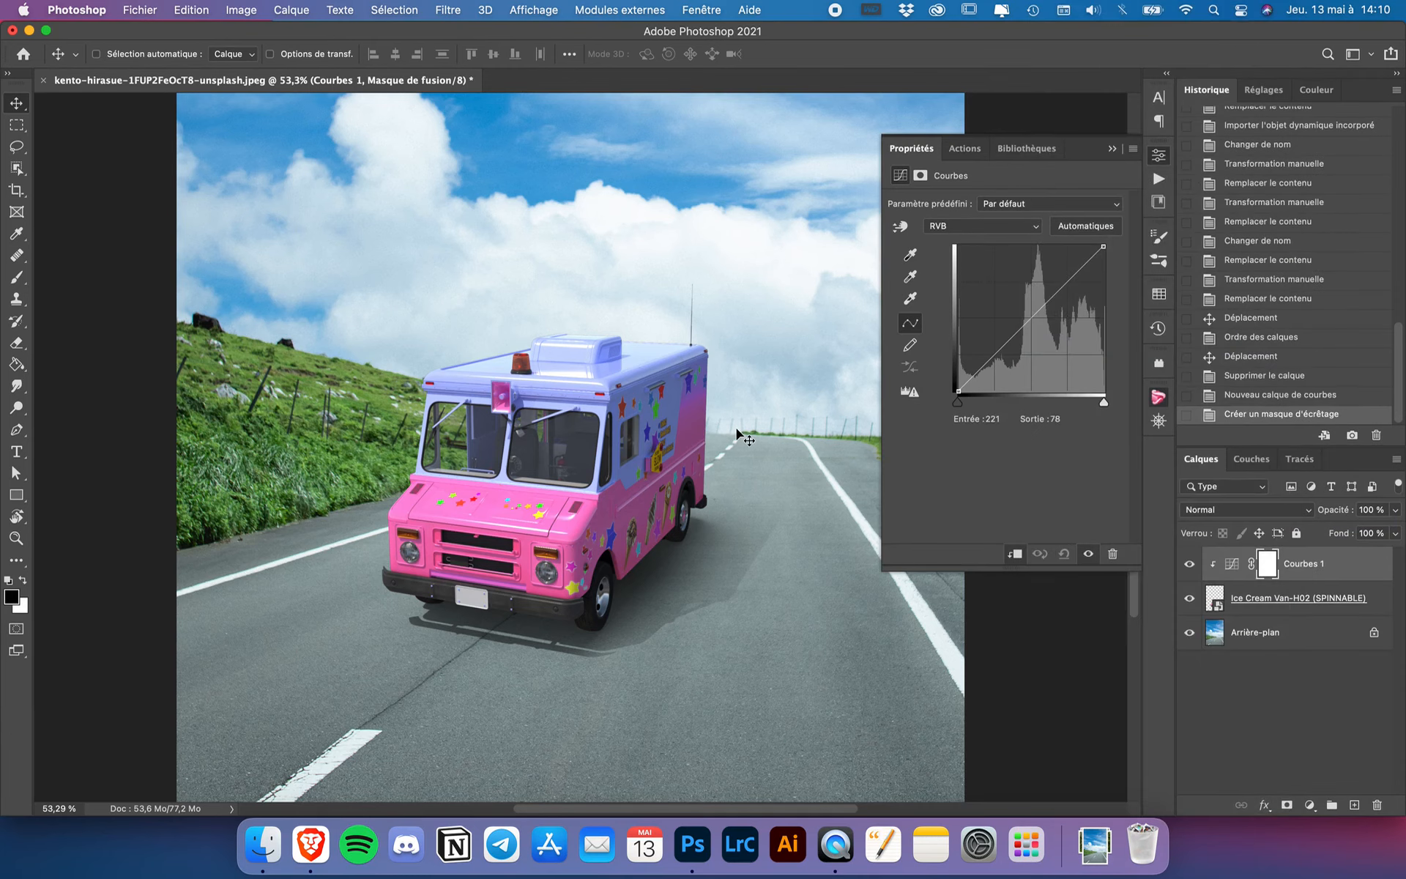
{"action": "scroll", "coordinate": [739, 435], "scroll_direction": "down", "scroll_amount": 3}
{"action": "scroll", "coordinate": [740, 434], "scroll_direction": "down", "scroll_amount": 1}
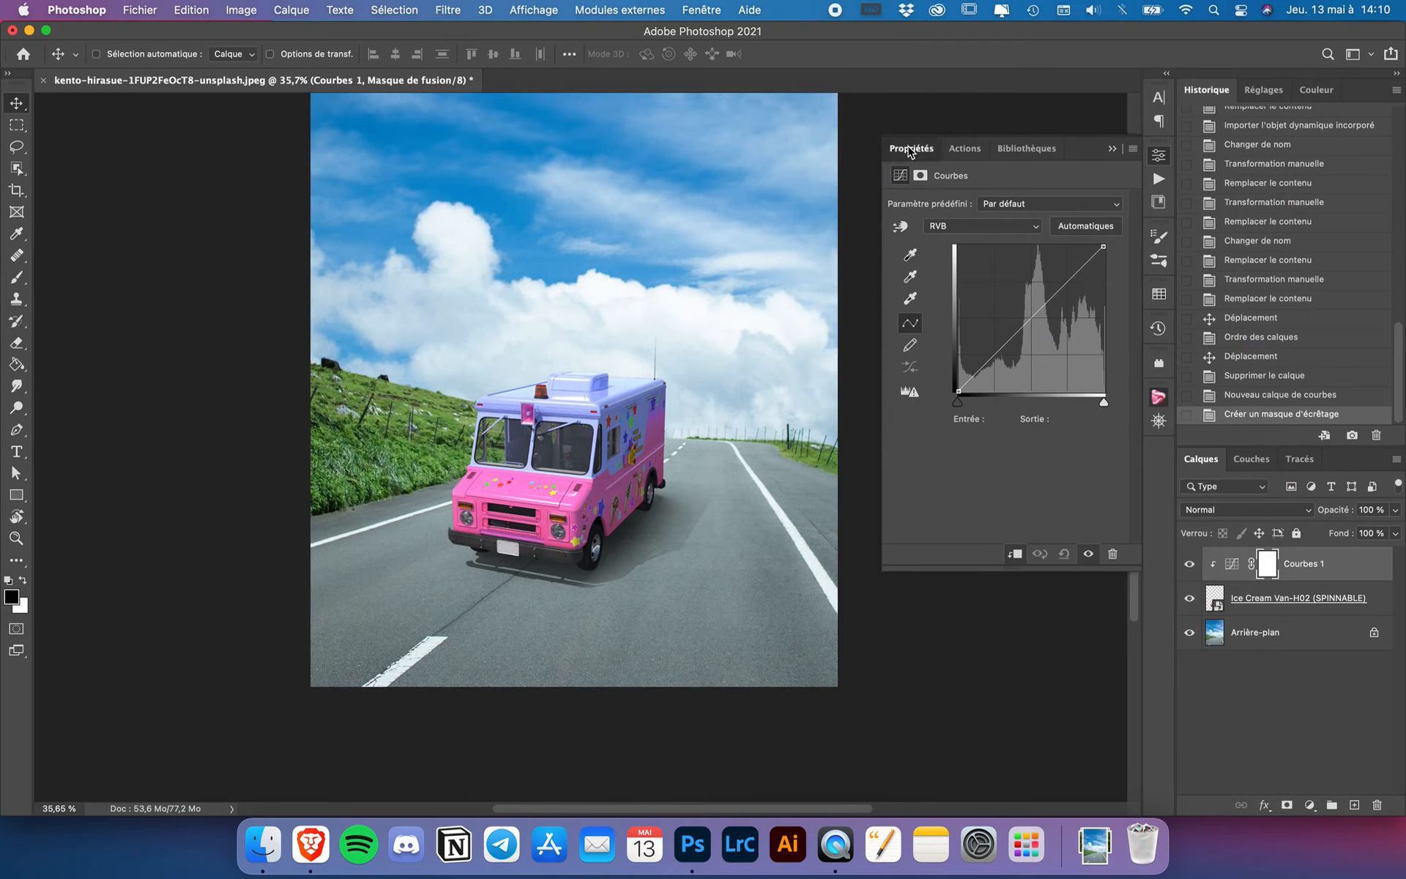
{"action": "left_click", "coordinate": [910, 148]}
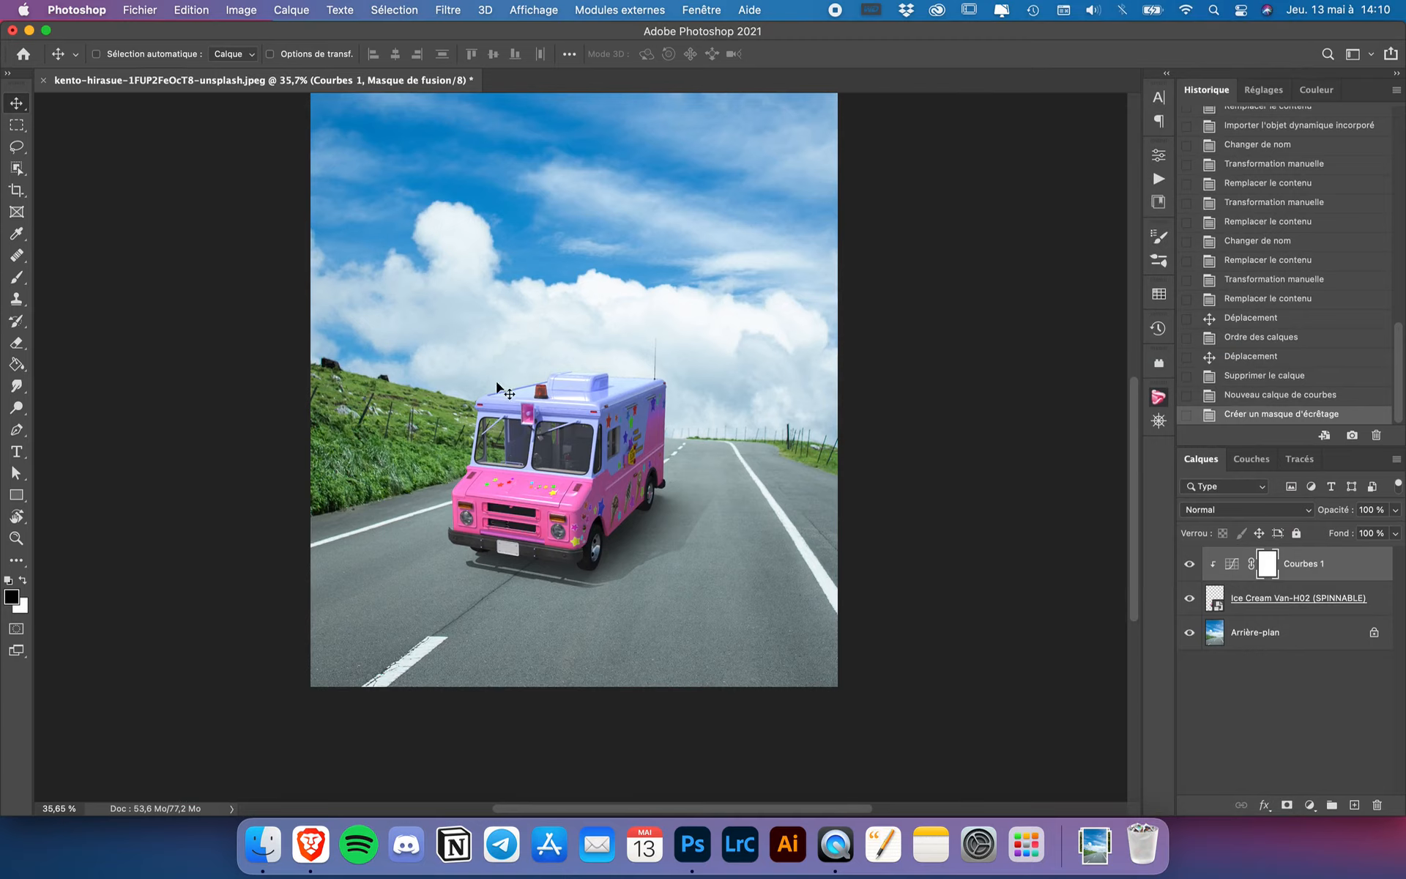
Step: Shape the van's RGB curve with a point at input 104, output 95 and another at input 197, output 199
{"action": "scroll", "coordinate": [552, 489], "scroll_direction": "up", "scroll_amount": 5}
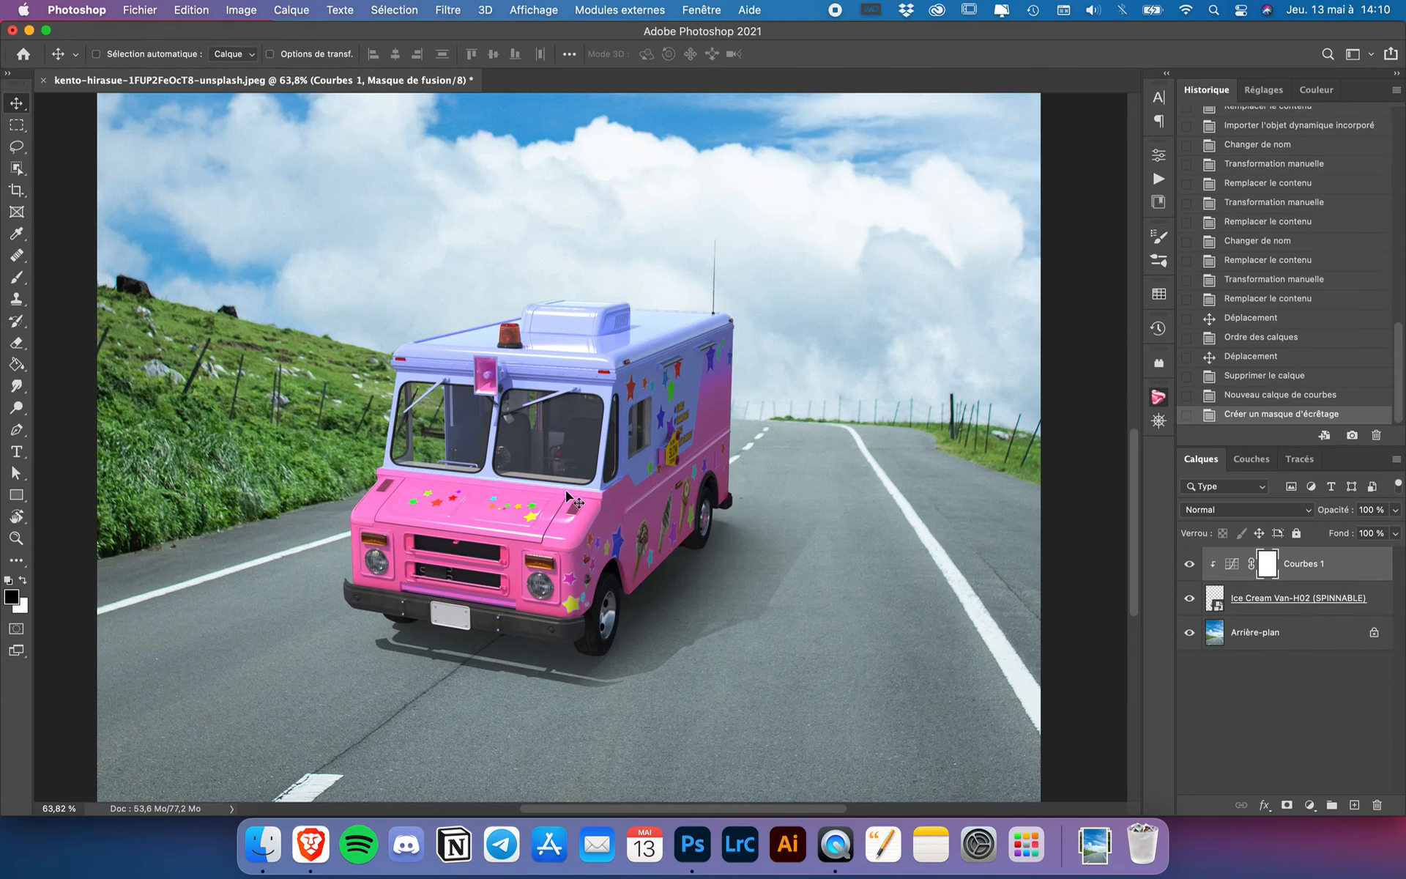
{"action": "scroll", "coordinate": [568, 496], "scroll_direction": "up", "scroll_amount": 3}
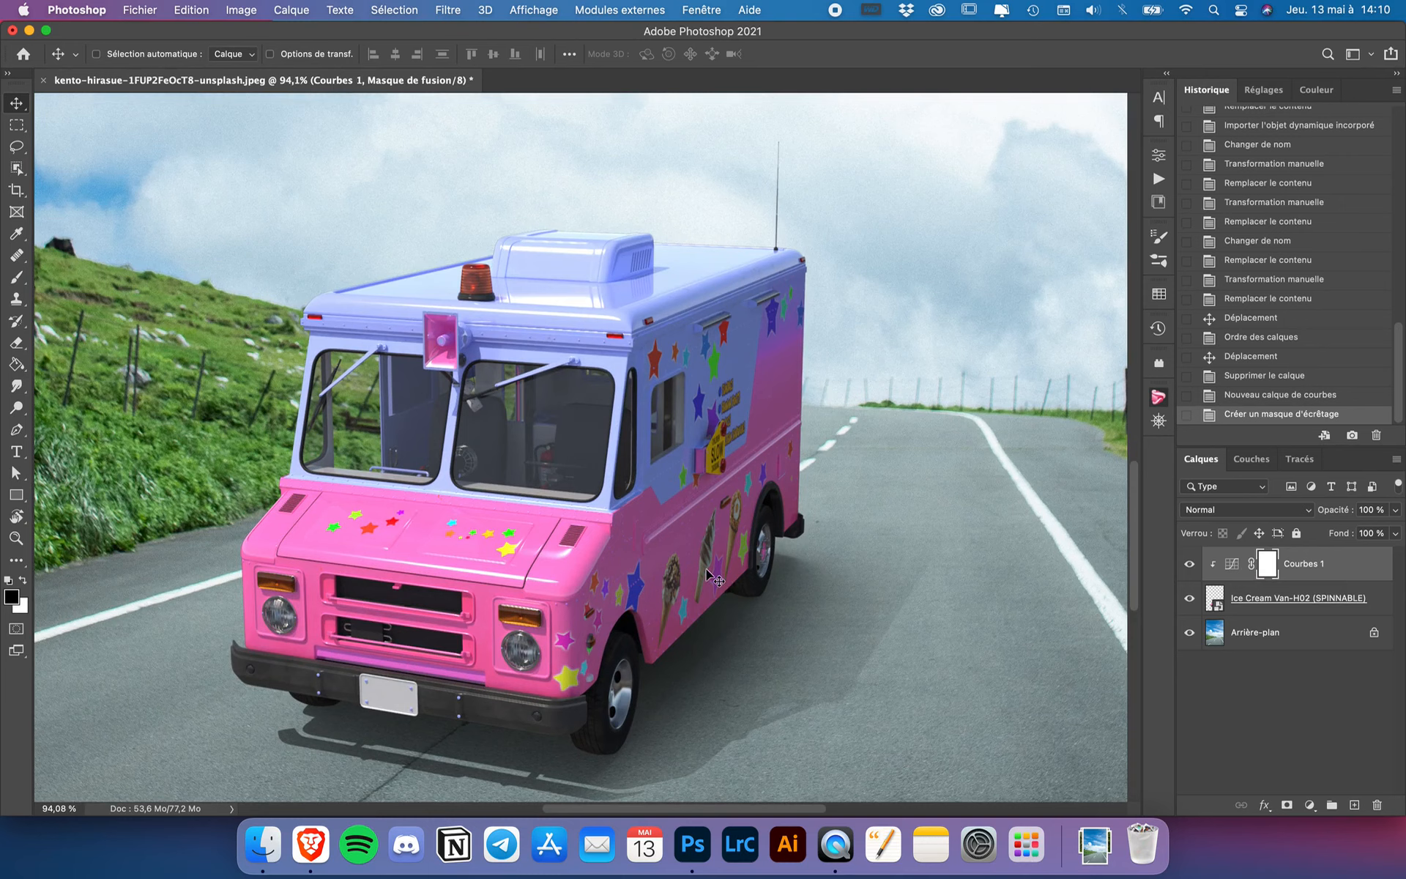
{"action": "key", "text": "super+minus"}
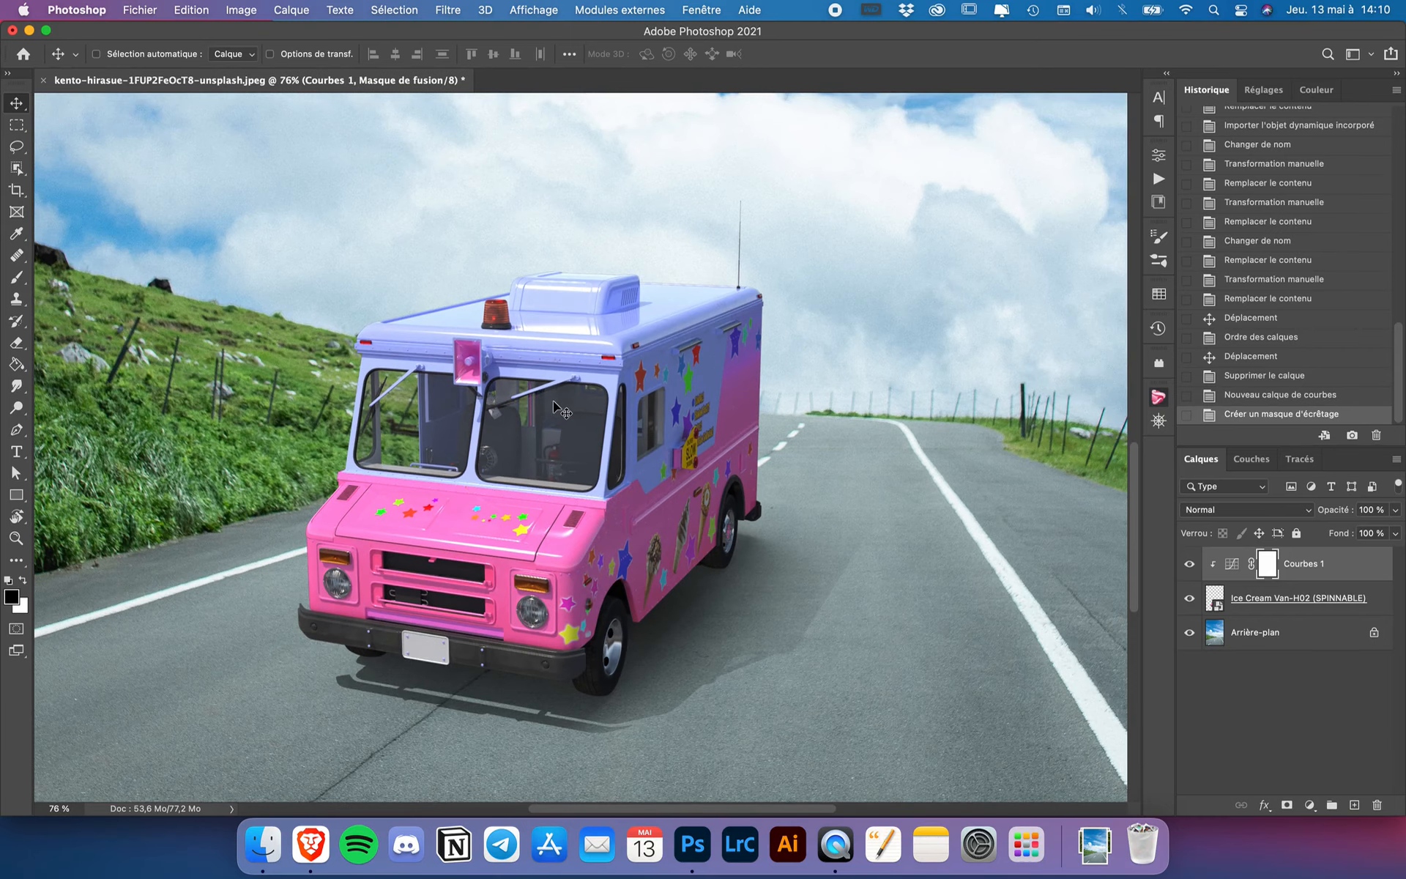
{"action": "scroll", "coordinate": [534, 392], "scroll_direction": "down", "scroll_amount": 5}
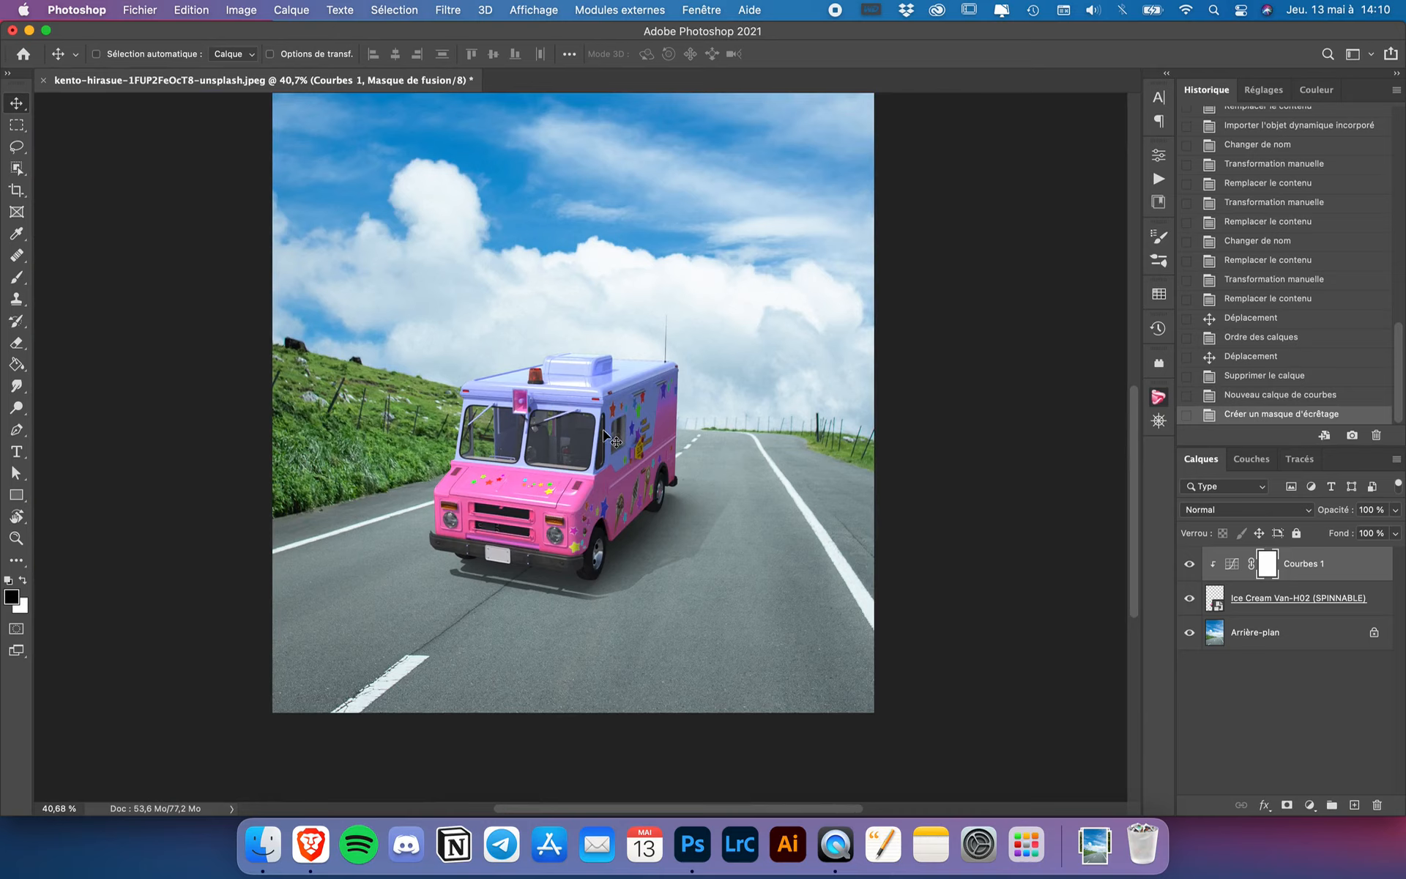
{"action": "double_click", "coordinate": [1231, 564]}
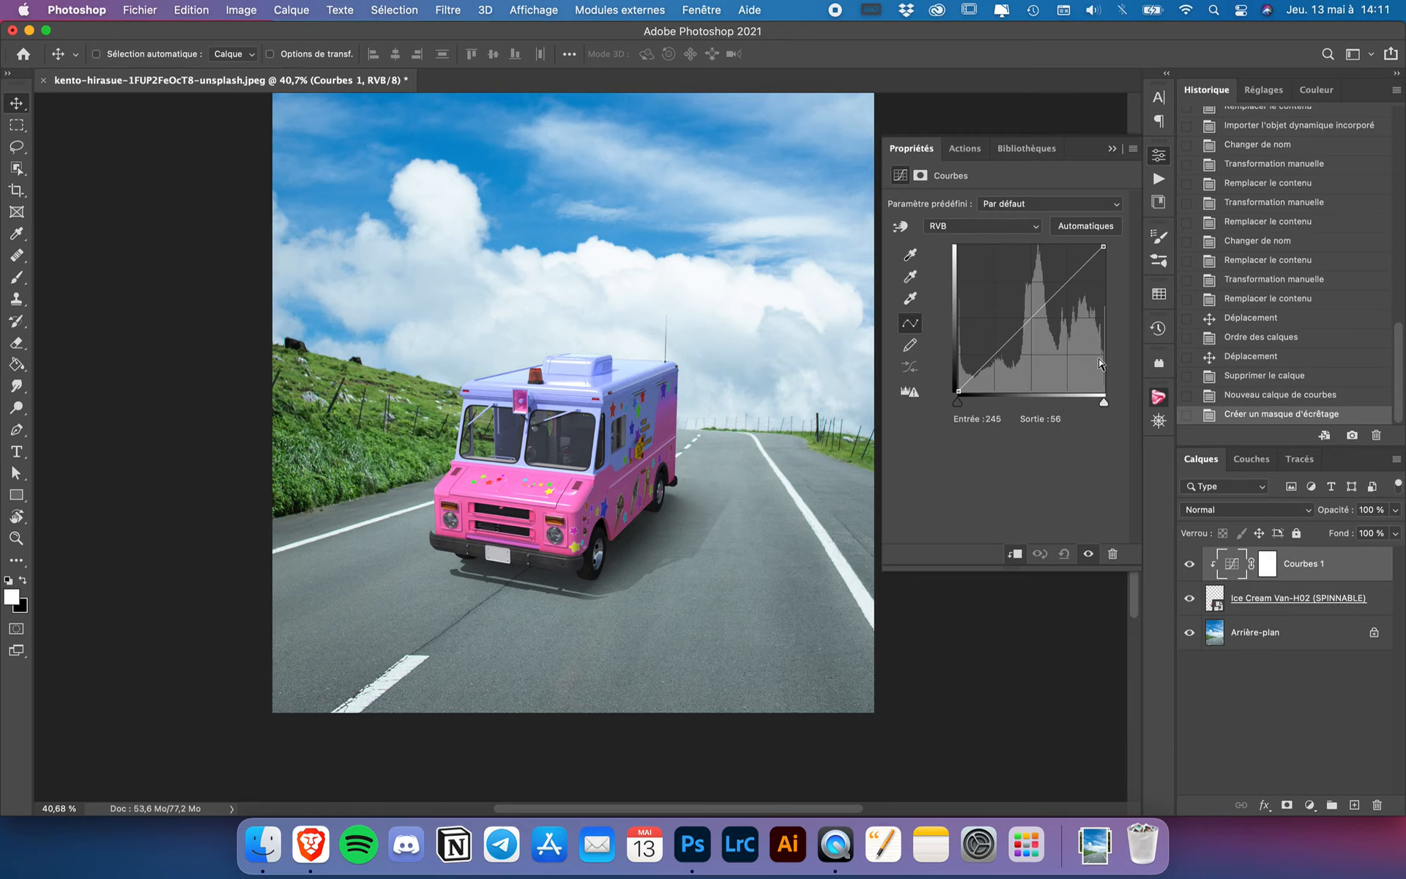
{"action": "left_click_drag", "start_coordinate": [1017, 333], "coordinate": [1018, 337]}
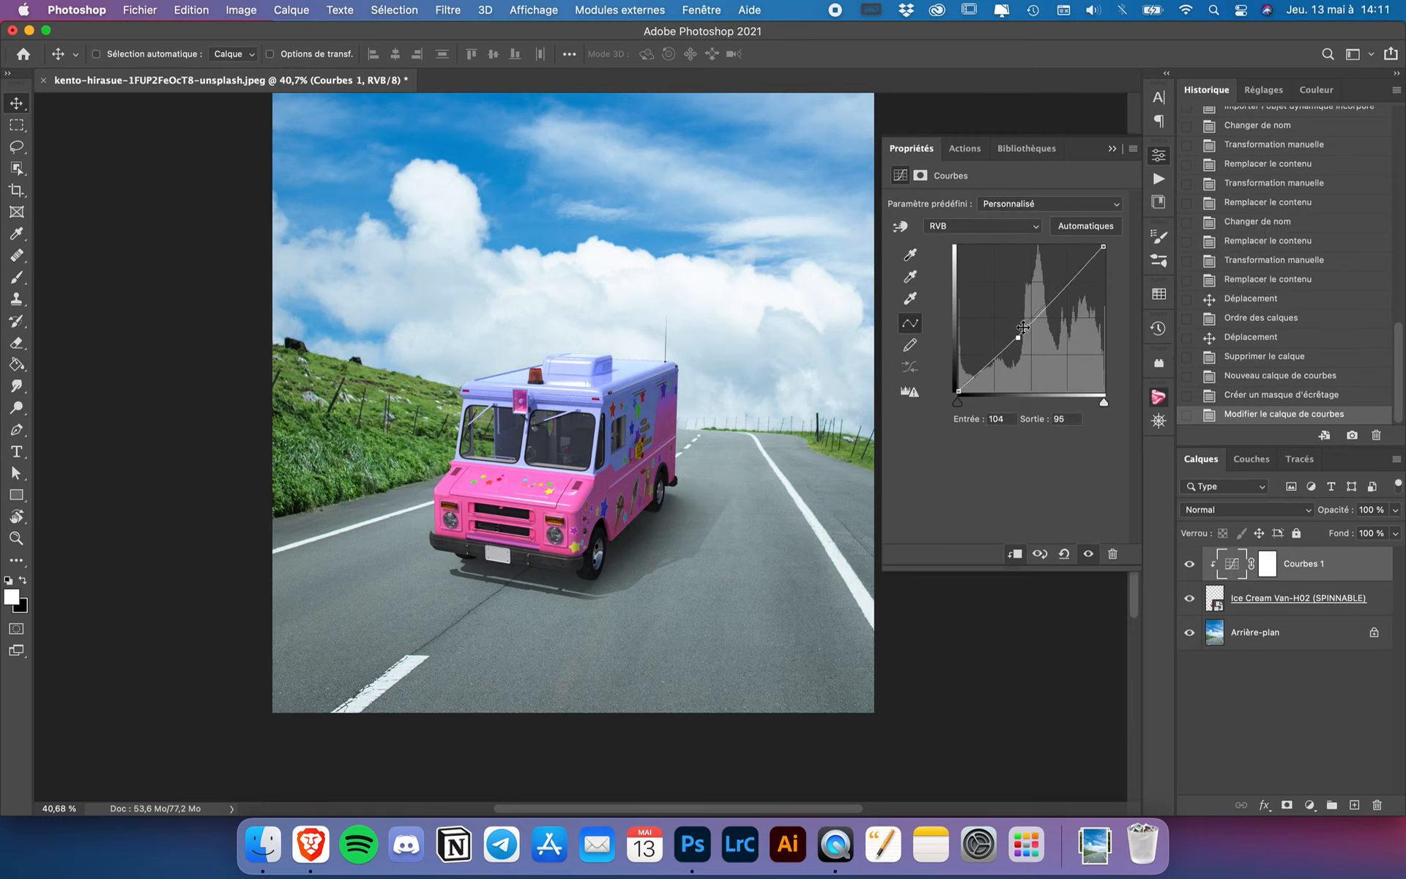
{"action": "left_click_drag", "start_coordinate": [1071, 280], "coordinate": [1069, 273]}
Step: Compare the van with and without the Curves adjustment, leaving the adjustment layer visible and its properties collapsed
{"action": "left_click", "coordinate": [1189, 565]}
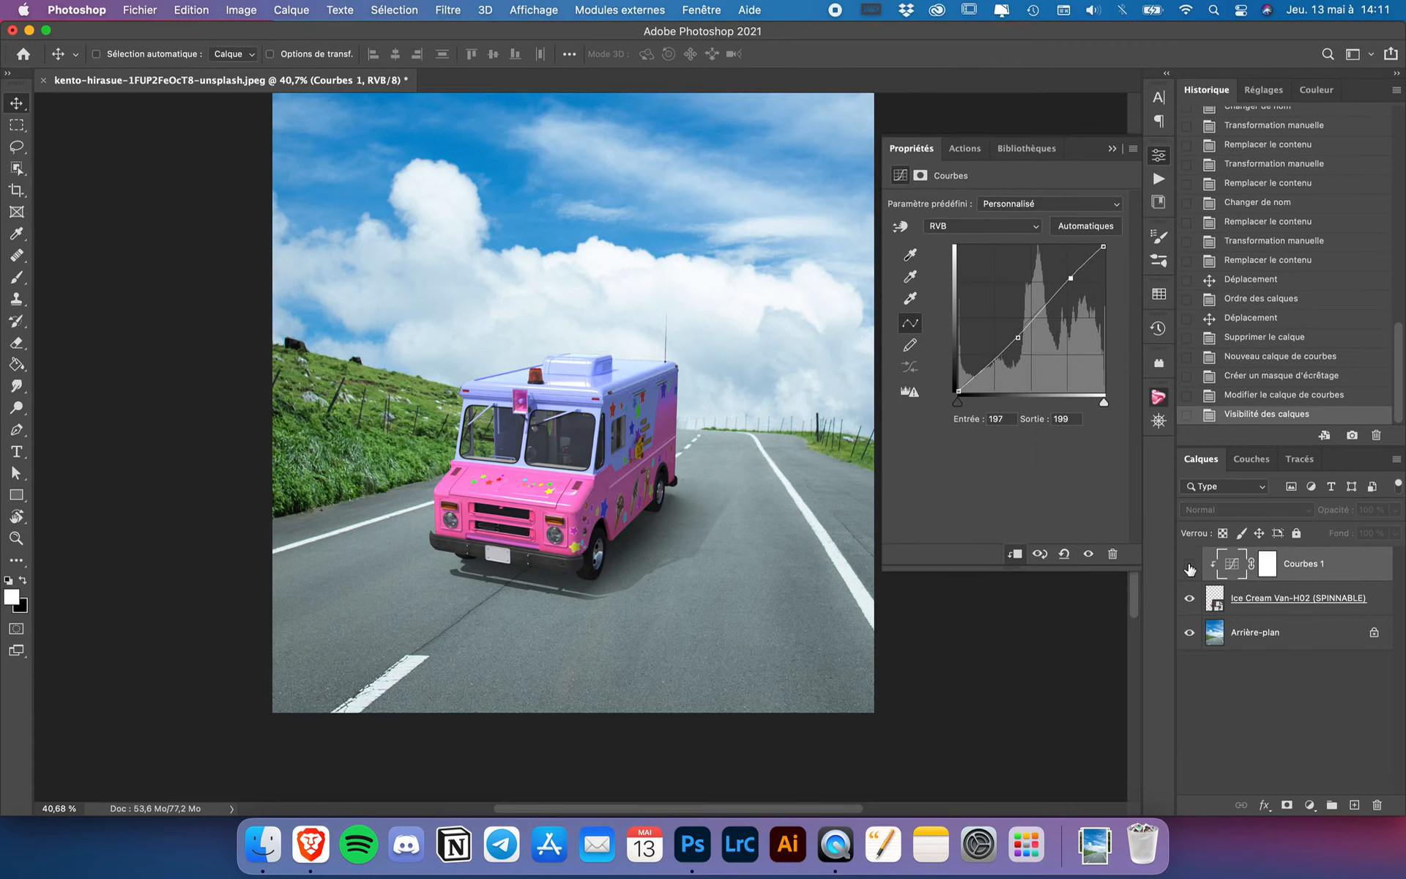
{"action": "left_click", "coordinate": [1189, 565]}
{"action": "scroll", "coordinate": [681, 534], "scroll_direction": "down", "scroll_amount": 2}
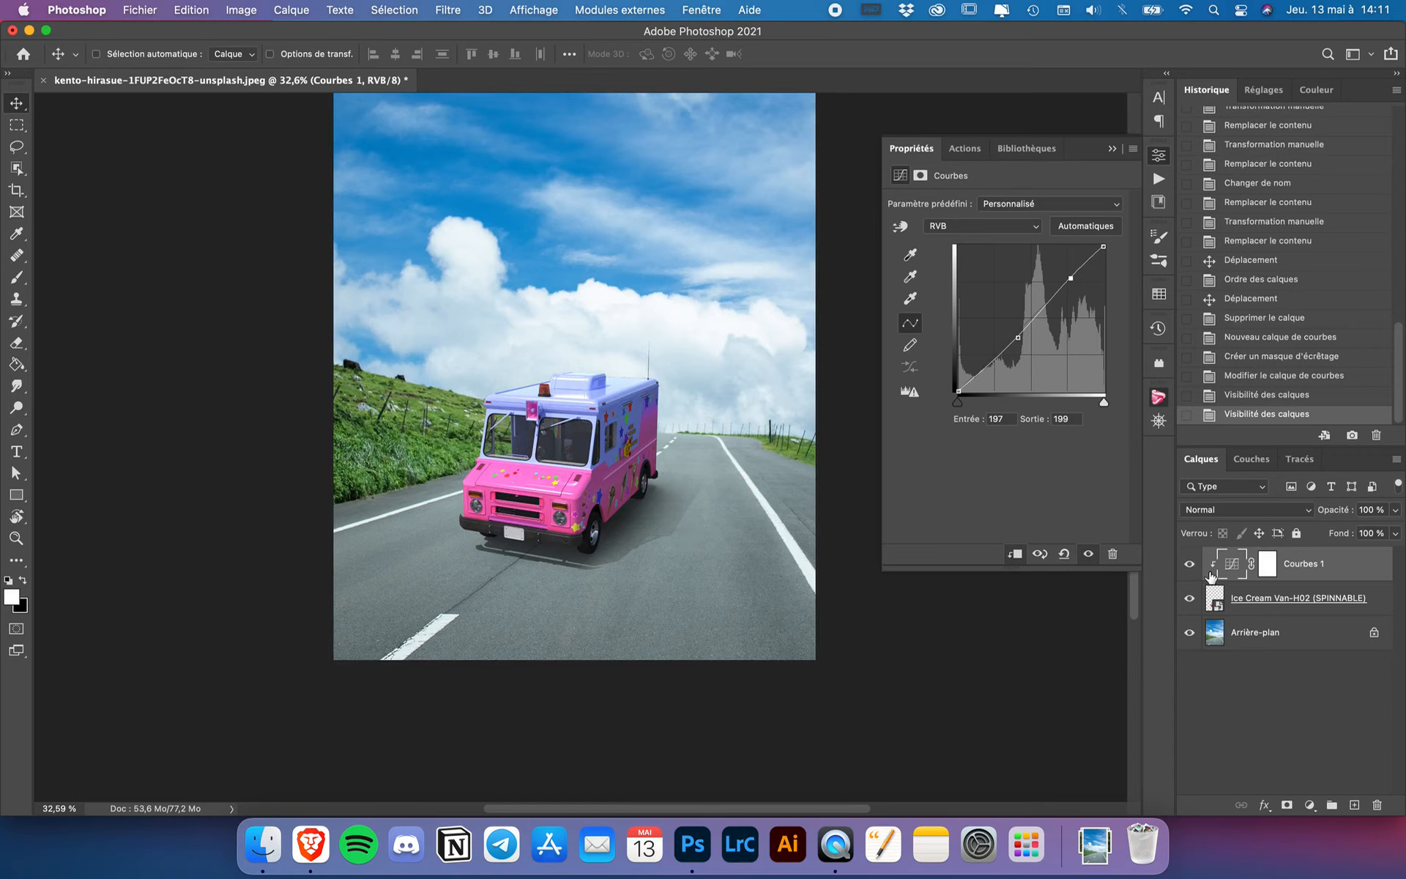
{"action": "left_click", "coordinate": [1190, 568]}
{"action": "left_click", "coordinate": [1190, 568]}
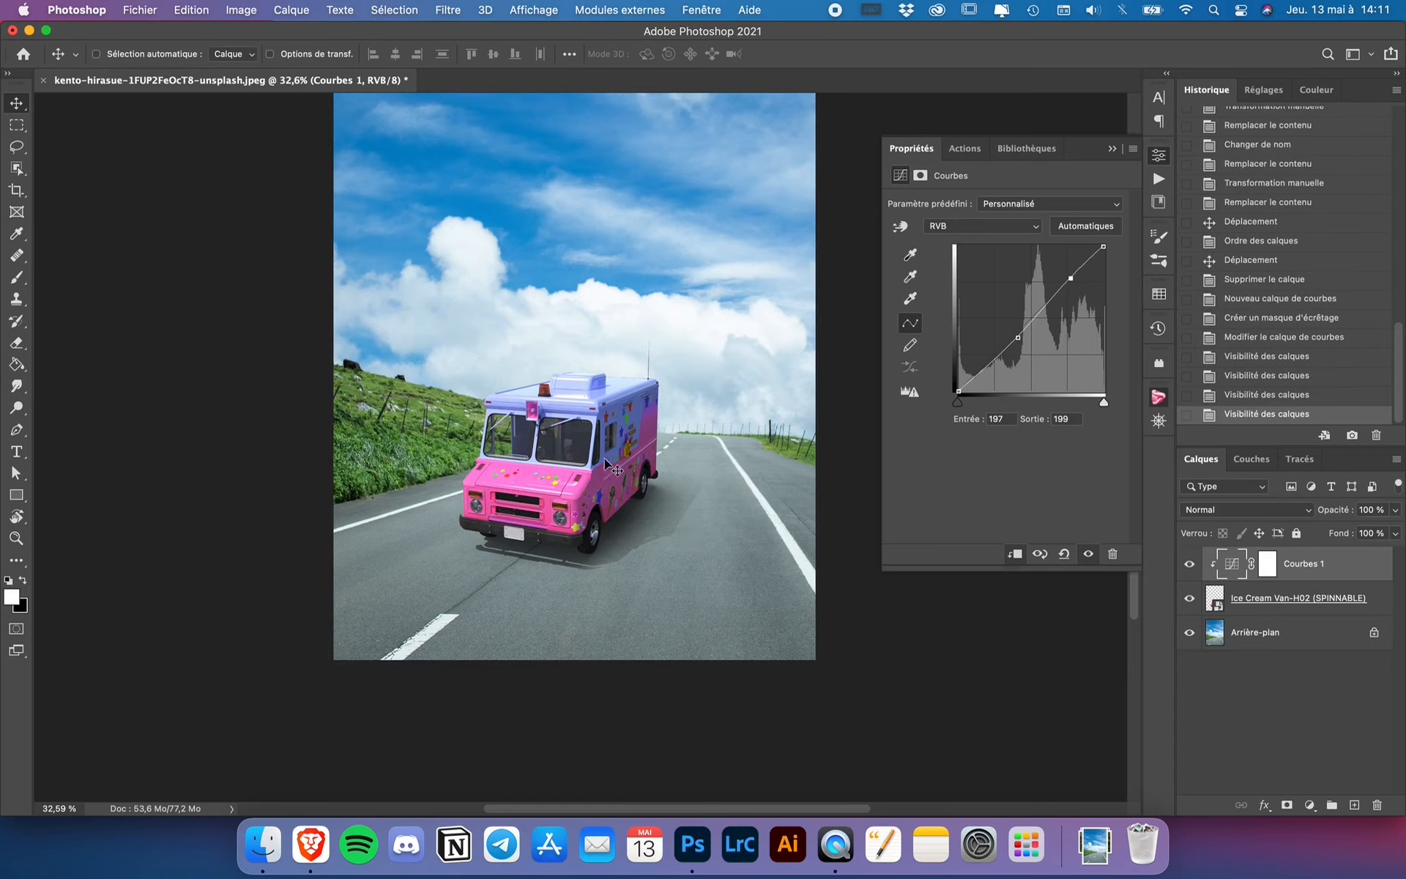
{"action": "left_click", "coordinate": [908, 151]}
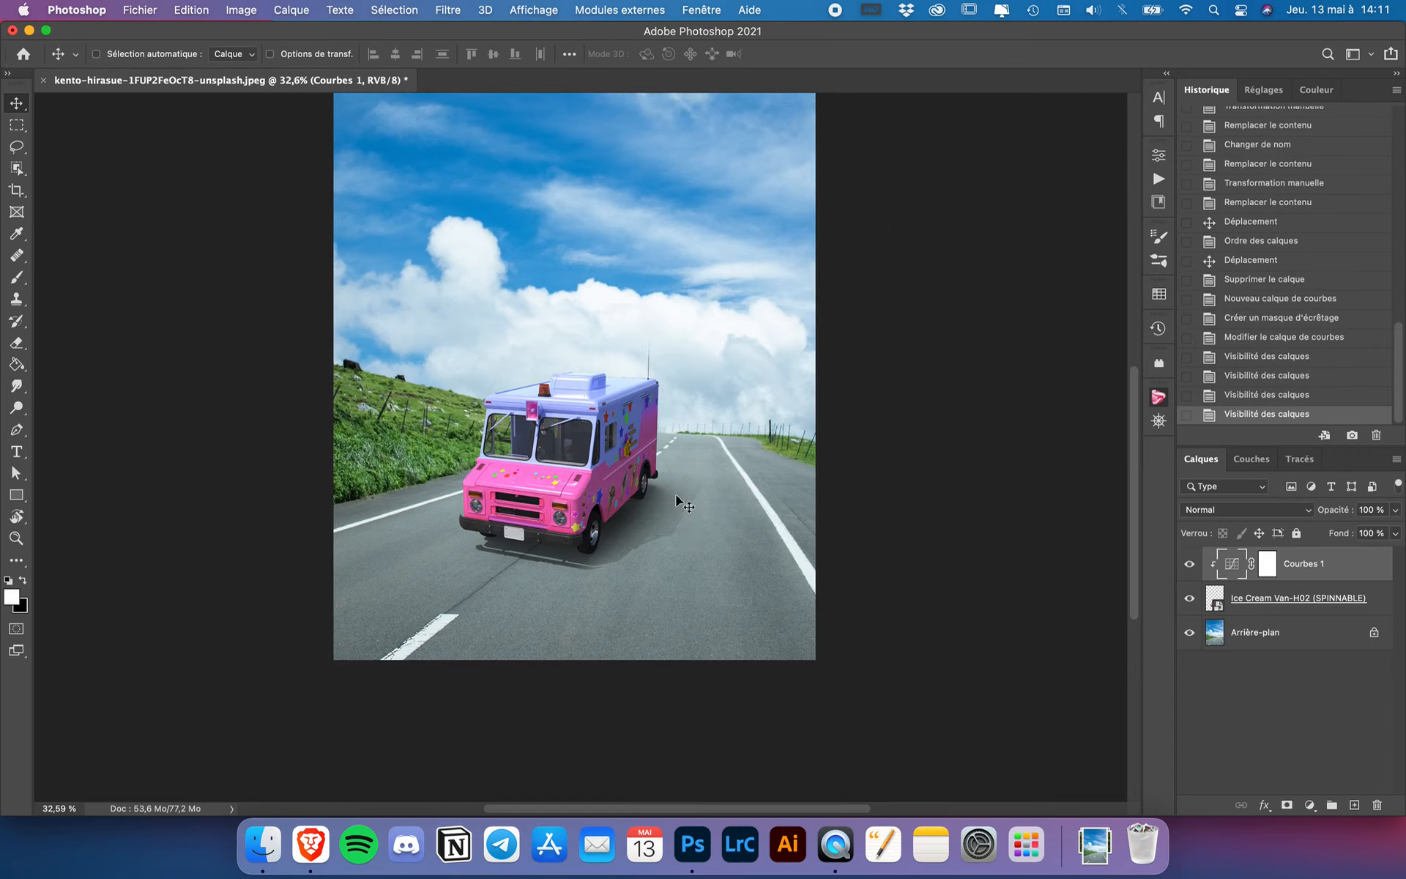
Step: Start adding another PixelSquid object and clear the previous search term "horse"
{"action": "scroll", "coordinate": [578, 591], "scroll_direction": "up", "scroll_amount": 3}
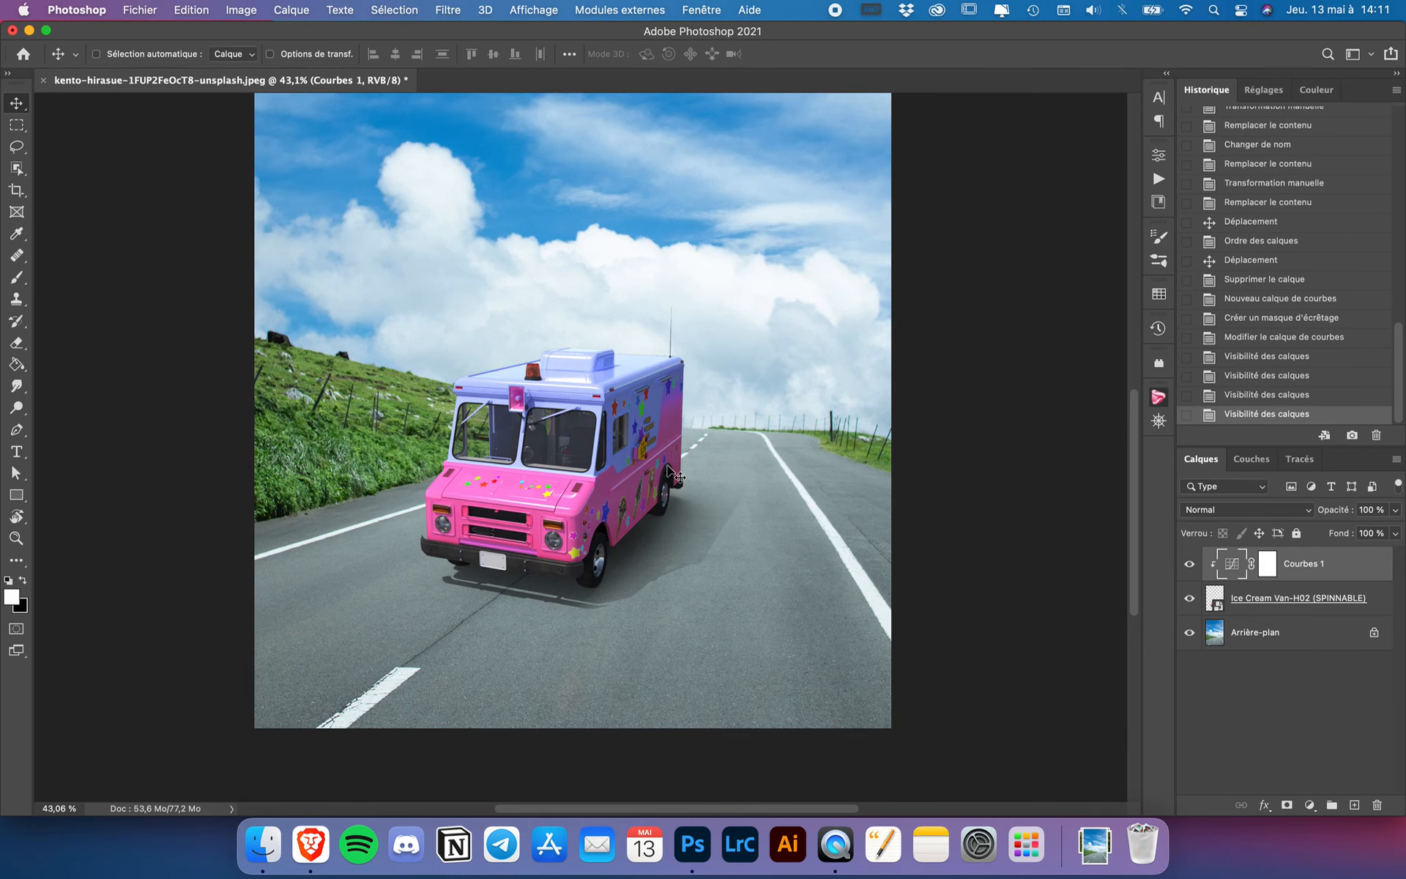
{"action": "left_click", "coordinate": [1157, 397]}
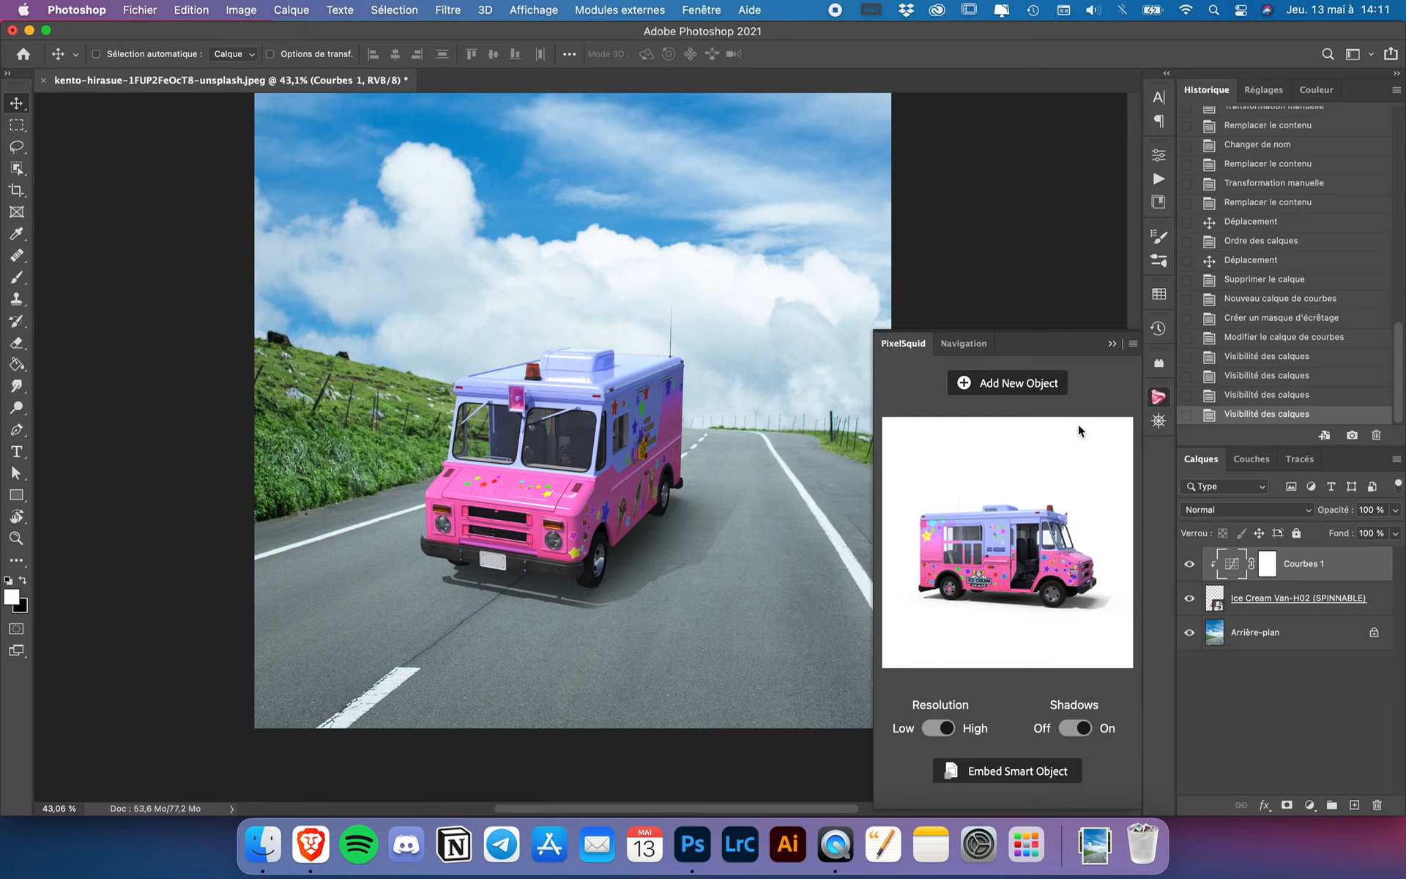
{"action": "left_click", "coordinate": [998, 387]}
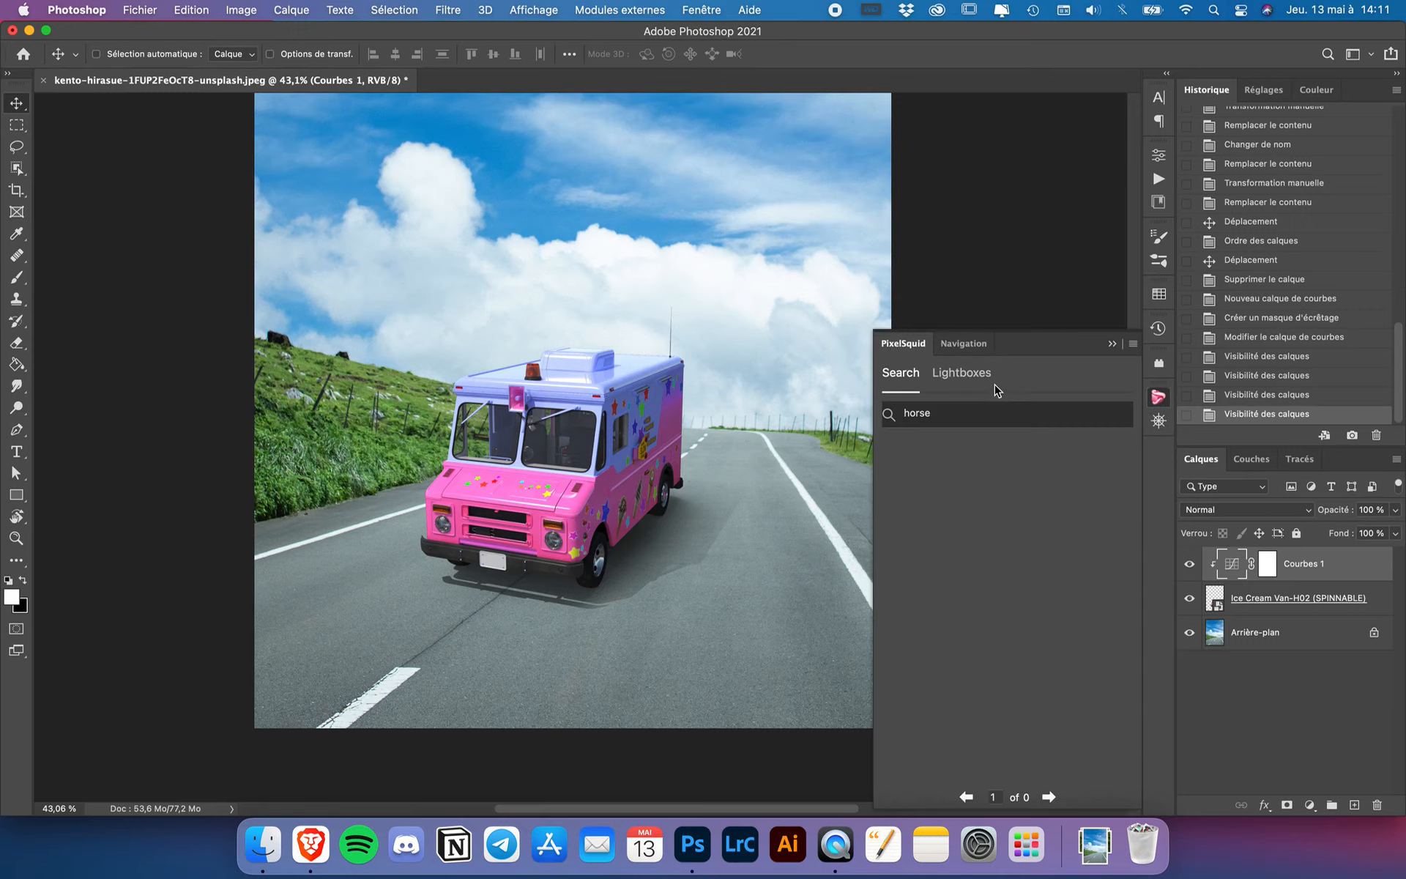
{"action": "left_click_drag", "start_coordinate": [945, 411], "coordinate": [878, 416]}
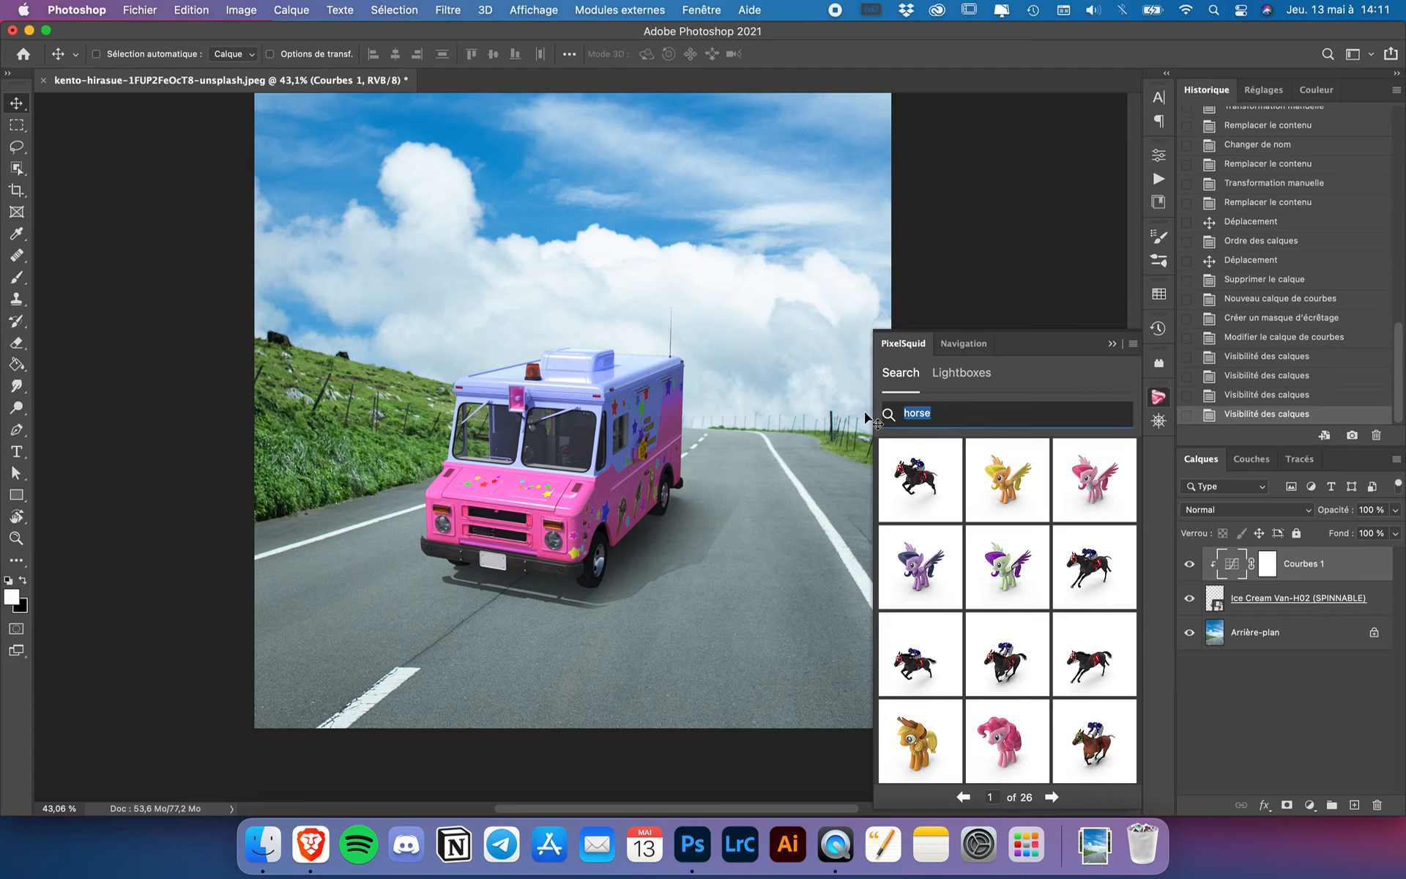
{"action": "key", "text": "BackSpace"}
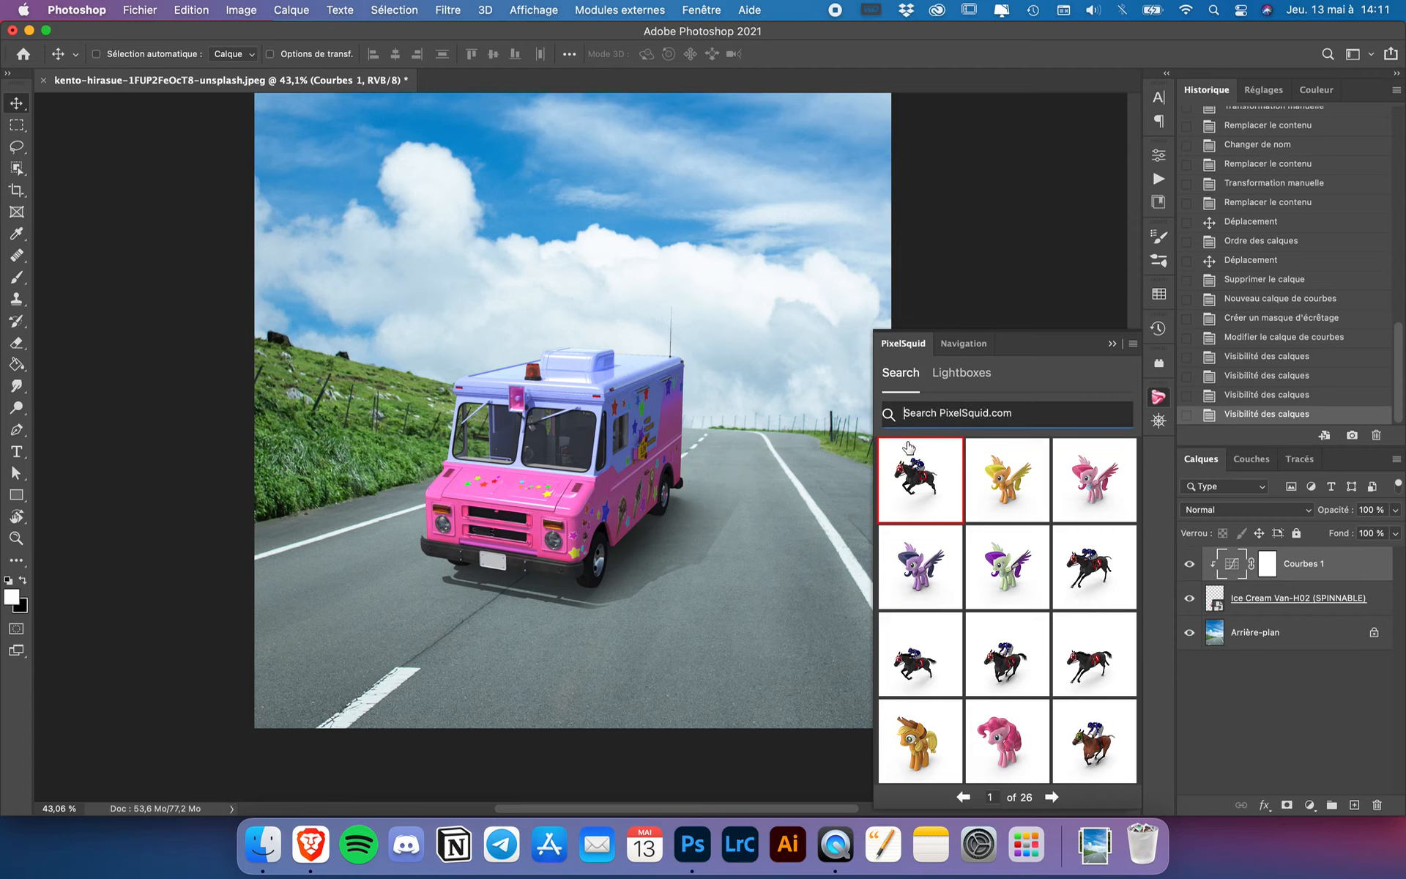